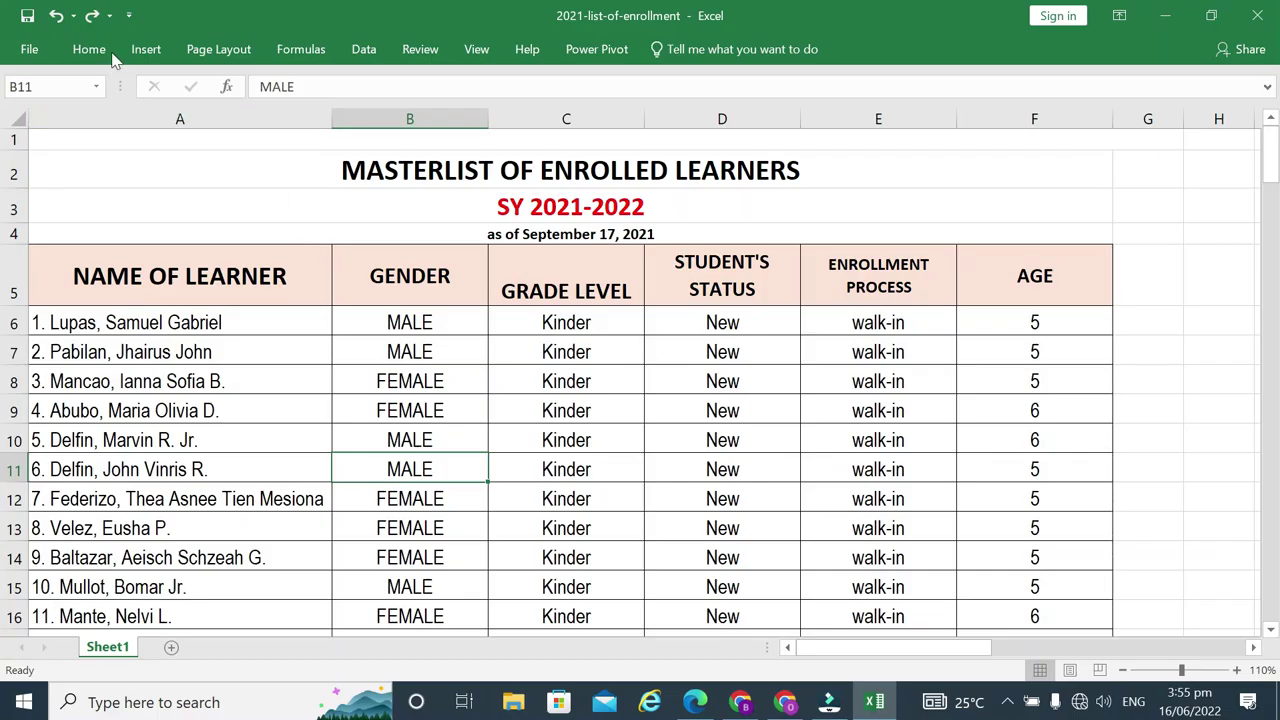
Step: Select the learner table from A5 through column F and switch on Filter for its headers
left_click_drag(57, 266, 1101, 717)
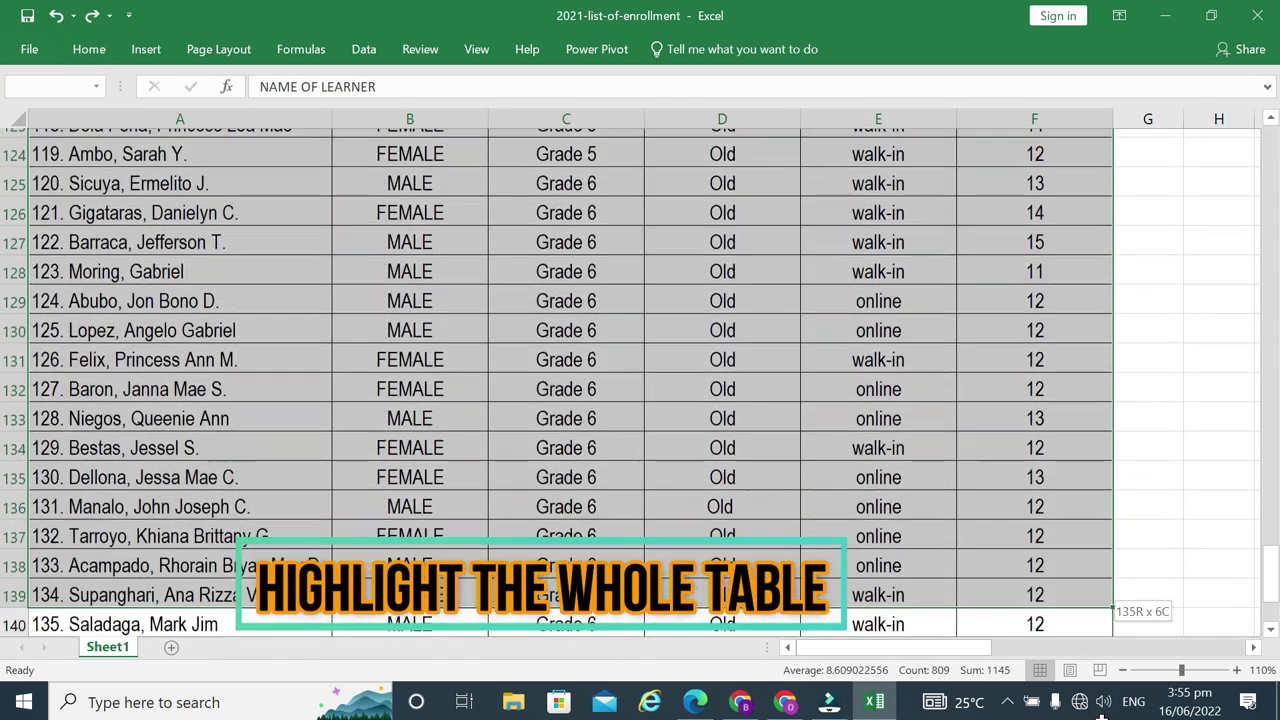
mouse_move(1101, 717)
left_mouse_down()
mouse_move(1079, 677)
mouse_move(1071, 411)
left_mouse_up()
scroll(670, 316, "up", 4)
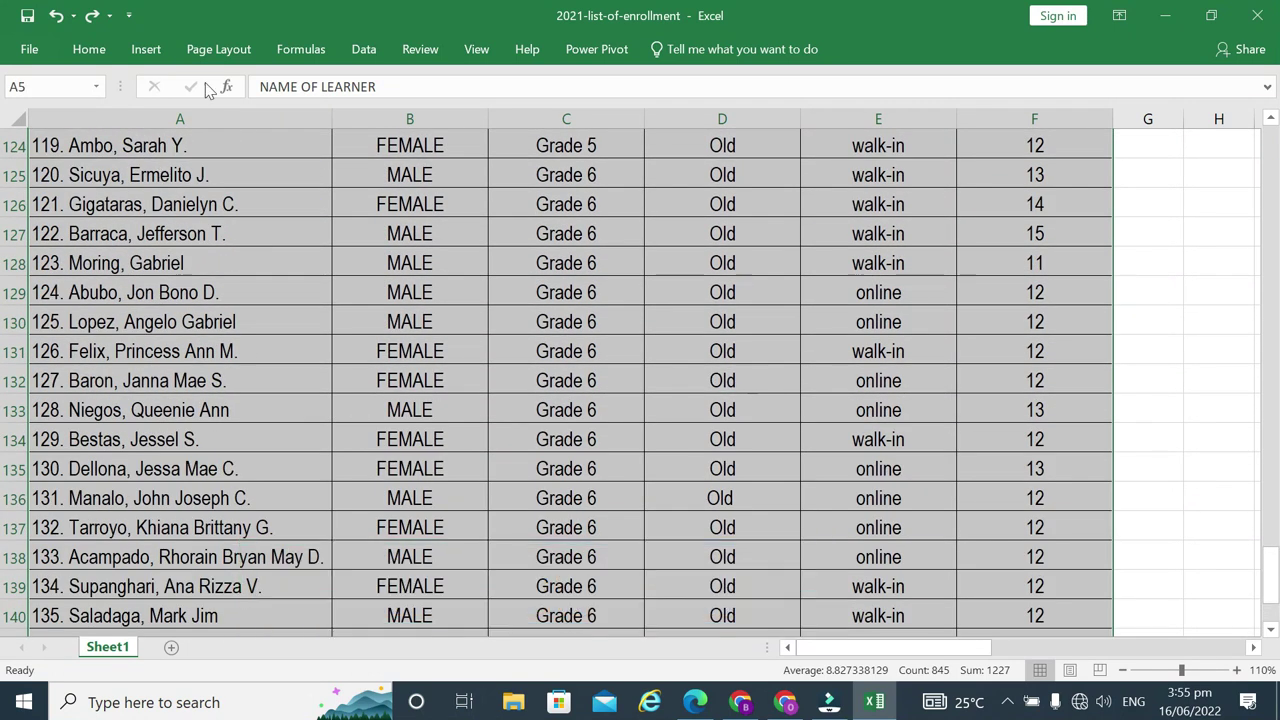
left_click(85, 55)
scroll(960, 505, "up", 4)
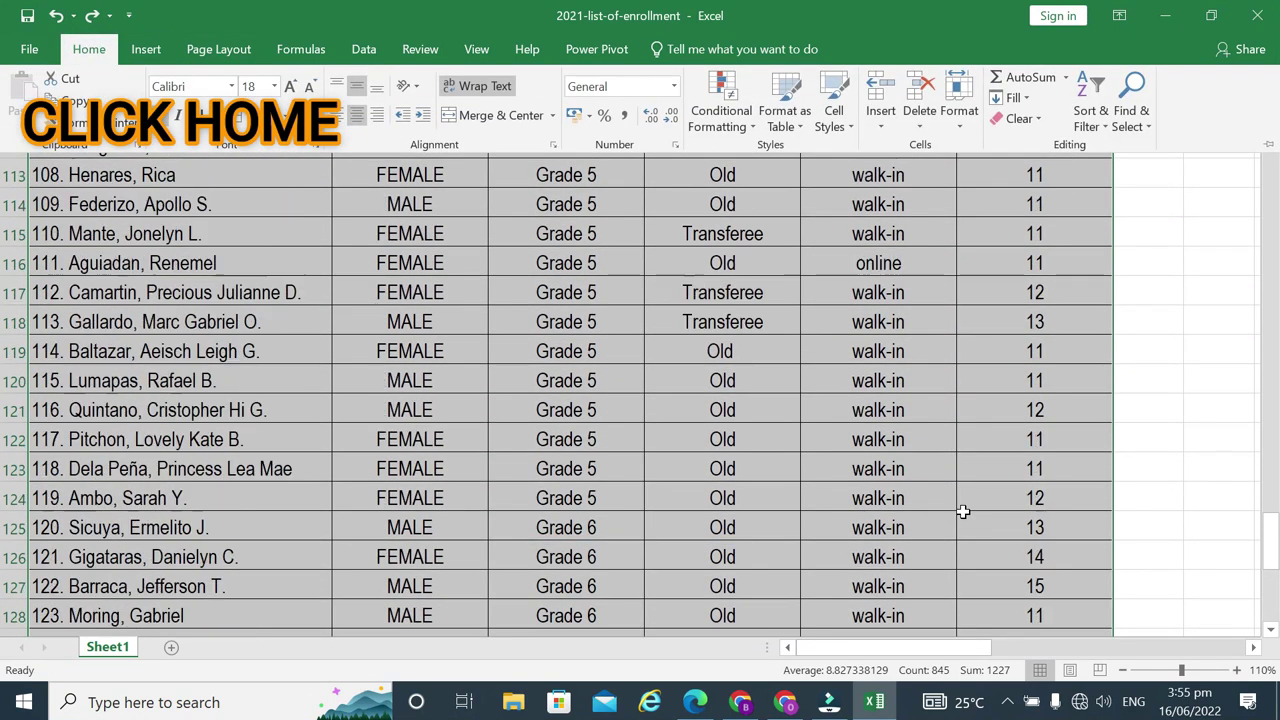
scroll(960, 505, "up", 2)
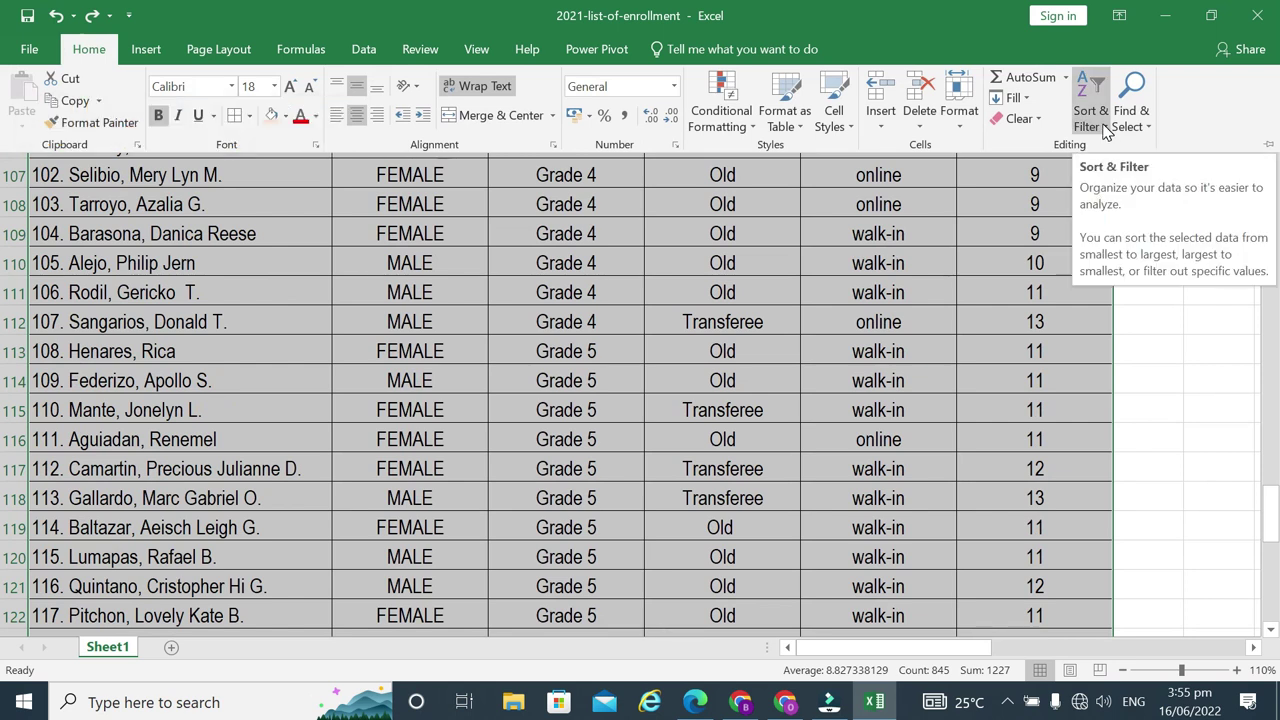
left_click(1107, 128)
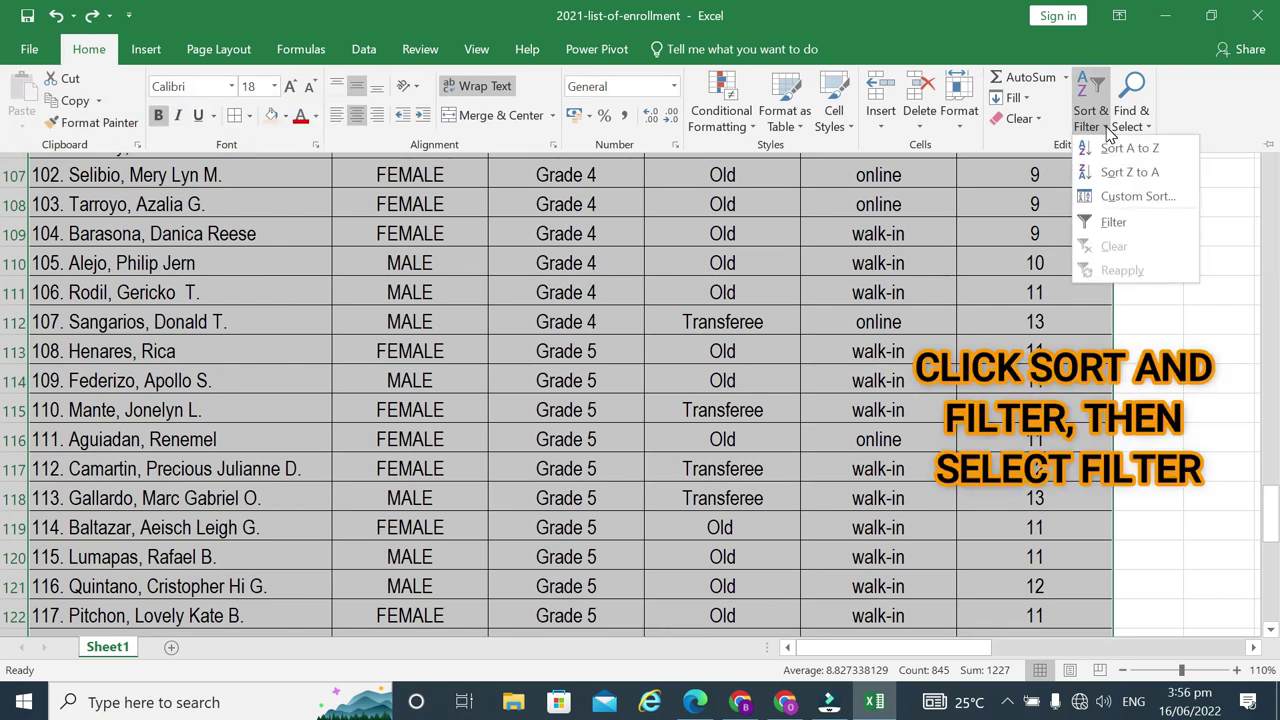
left_click(1110, 224)
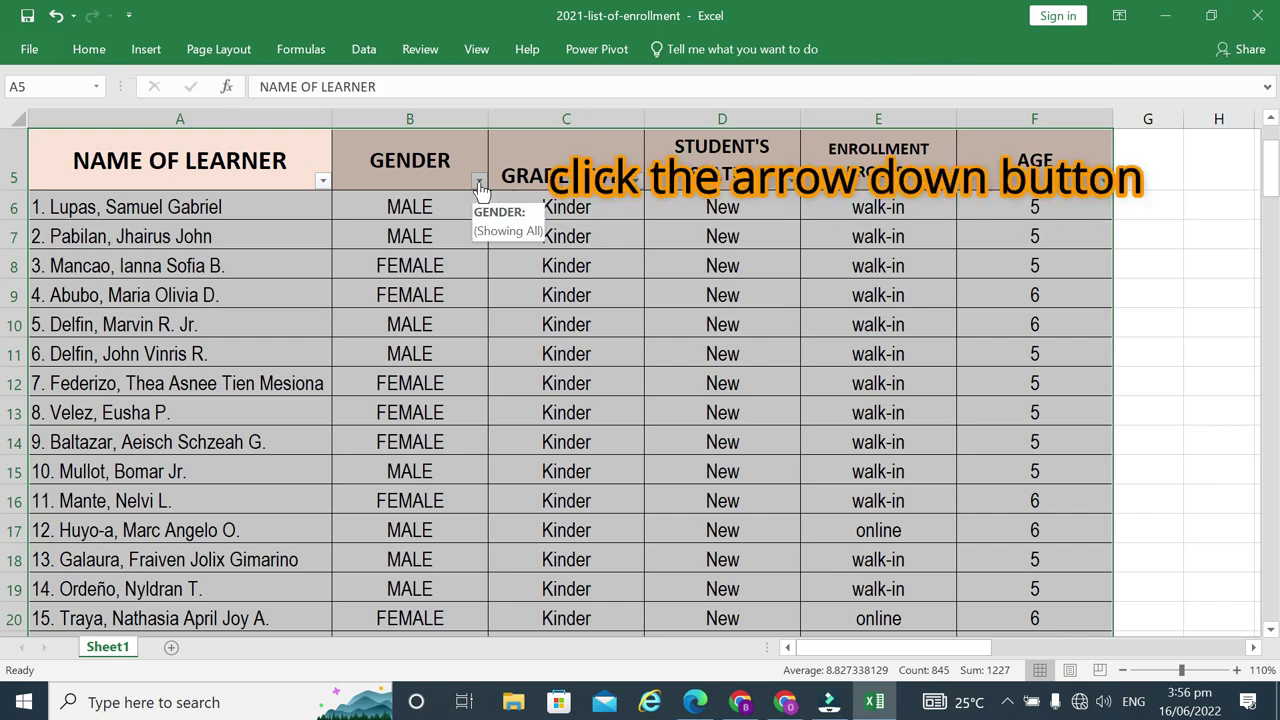
Step: Filter the GENDER column to MALE only and scroll through the 66 matching learners
left_click(479, 182)
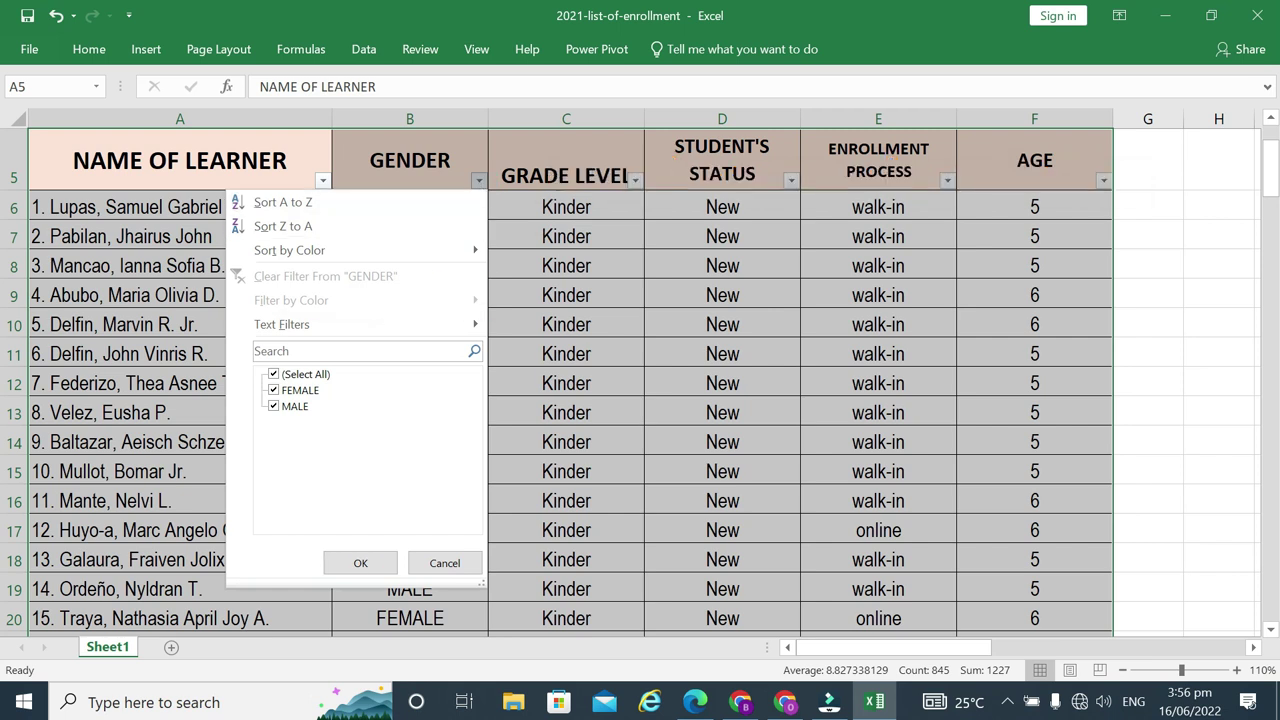
left_click(273, 374)
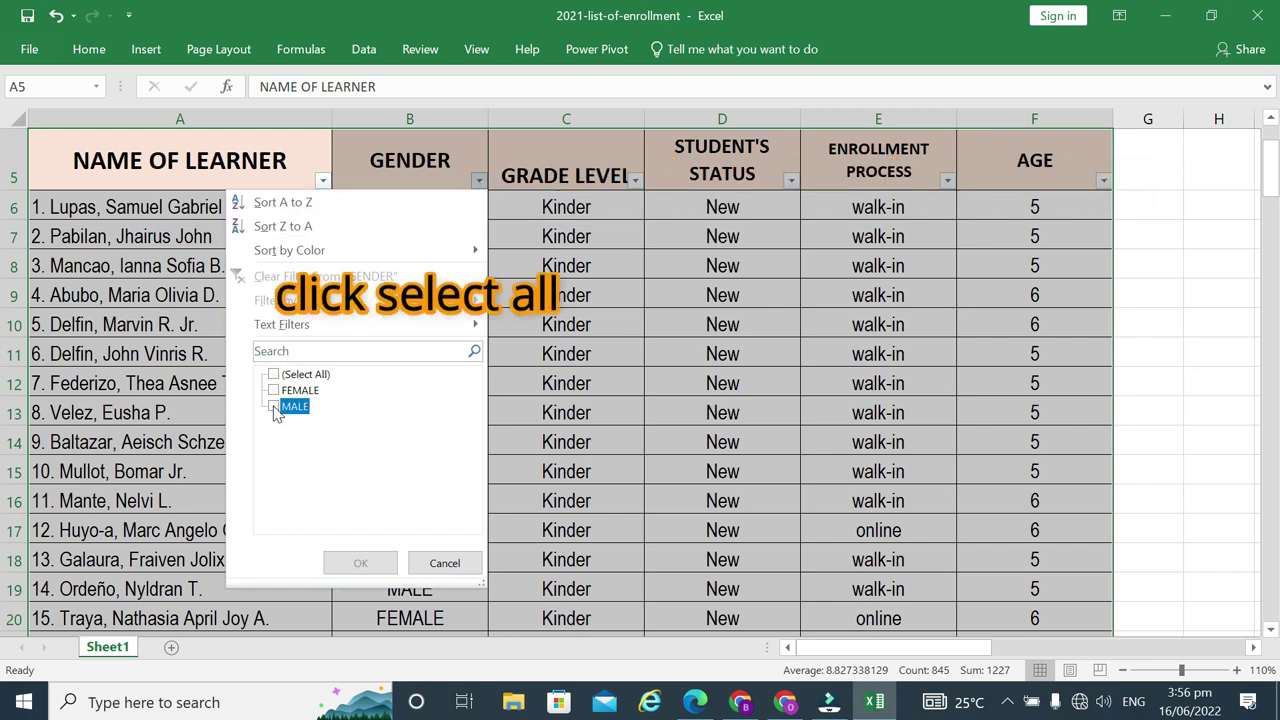
left_click(274, 406)
left_click(360, 563)
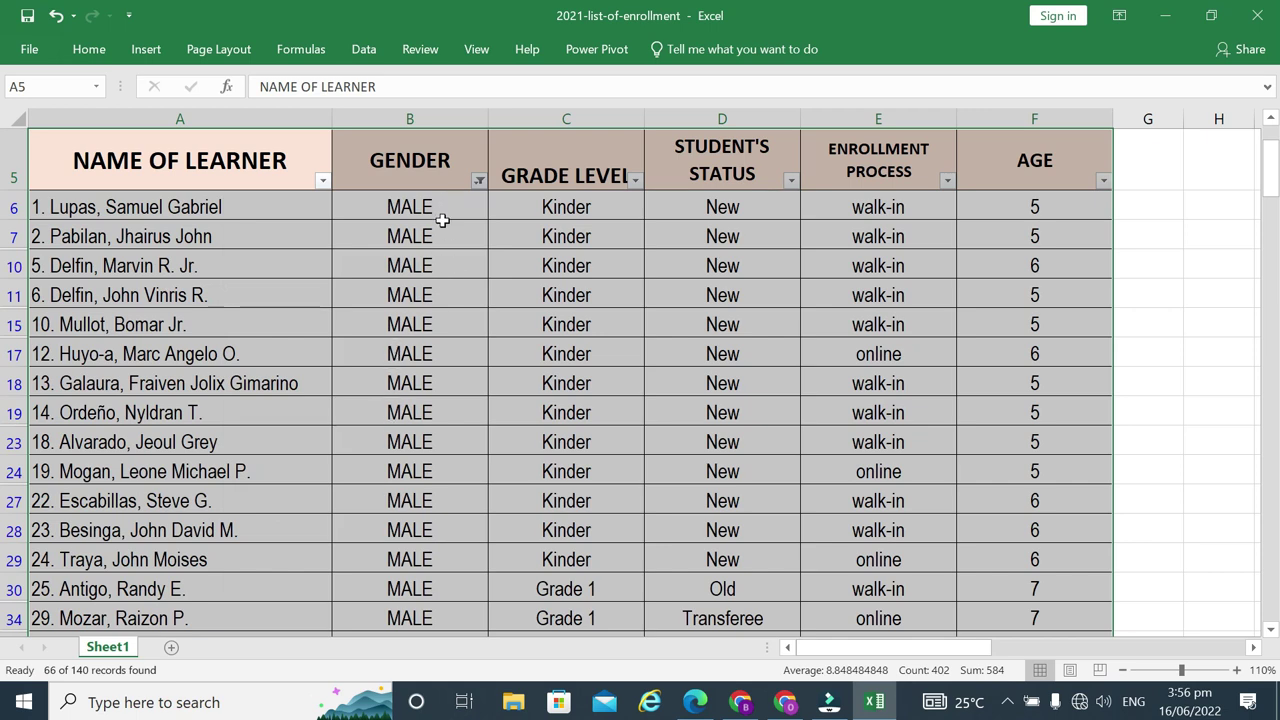
scroll(440, 230, "down", 1)
scroll(455, 285, "down", 1)
scroll(453, 400, "down", 2)
scroll(445, 440, "down", 3)
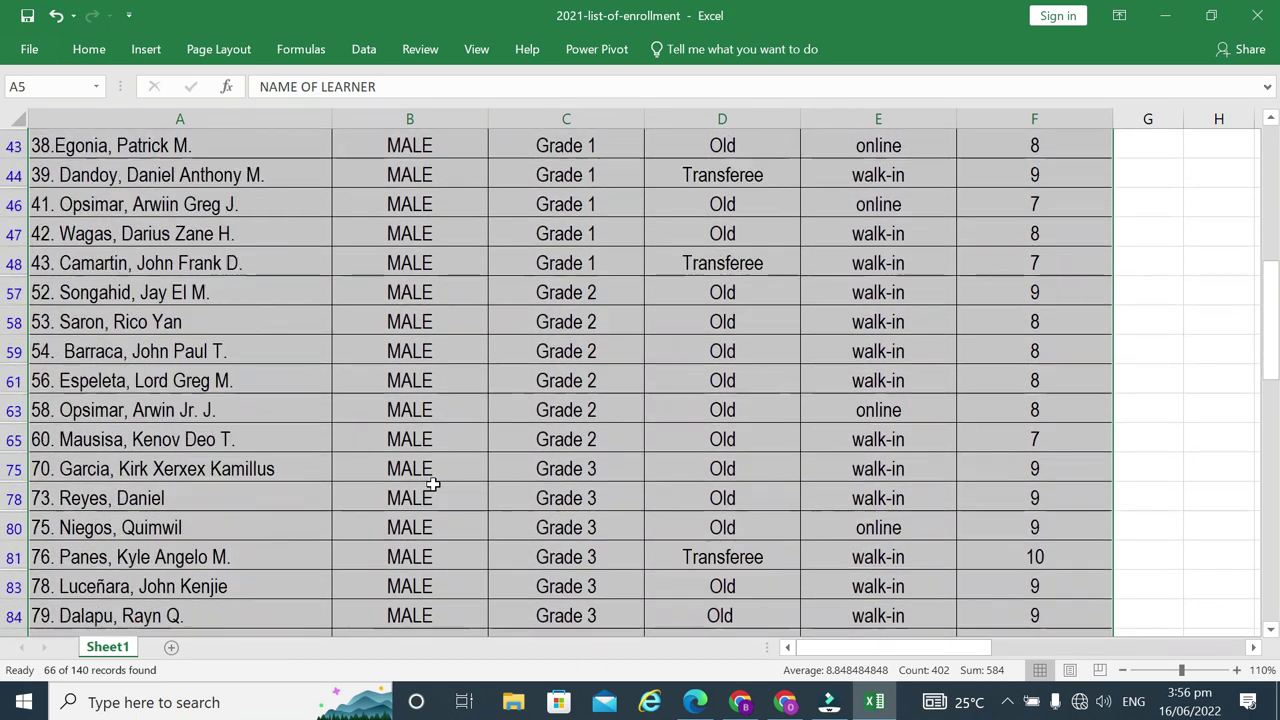
scroll(432, 490, "down", 2)
scroll(432, 490, "down", 2)
scroll(432, 490, "down", 2)
scroll(432, 490, "down", 1)
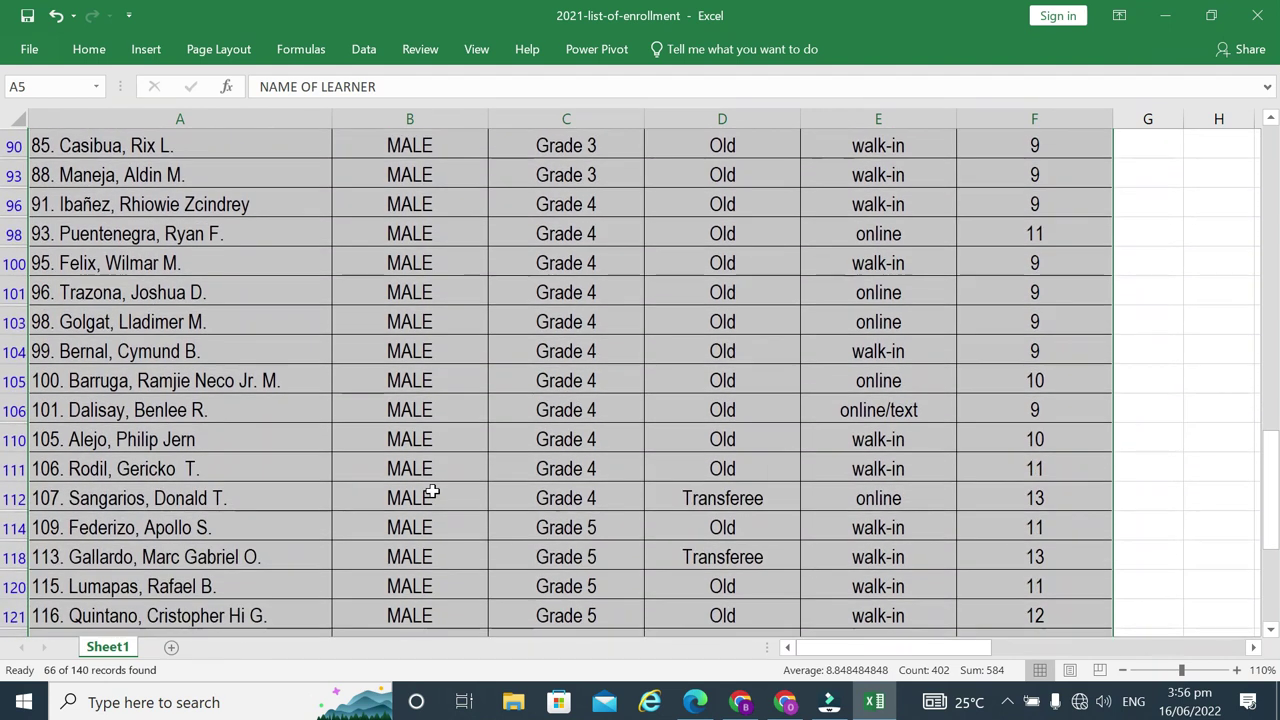
scroll(432, 490, "down", 2)
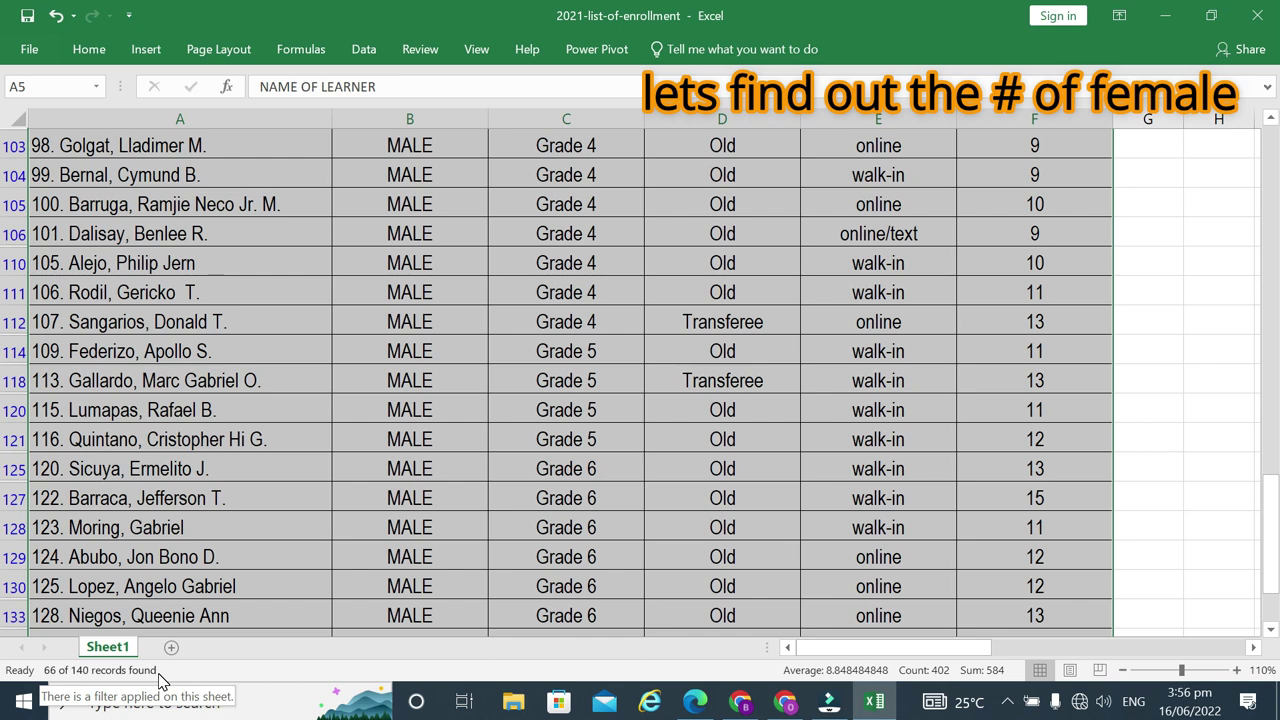
scroll(374, 496, "up", 2)
scroll(415, 481, "up", 2)
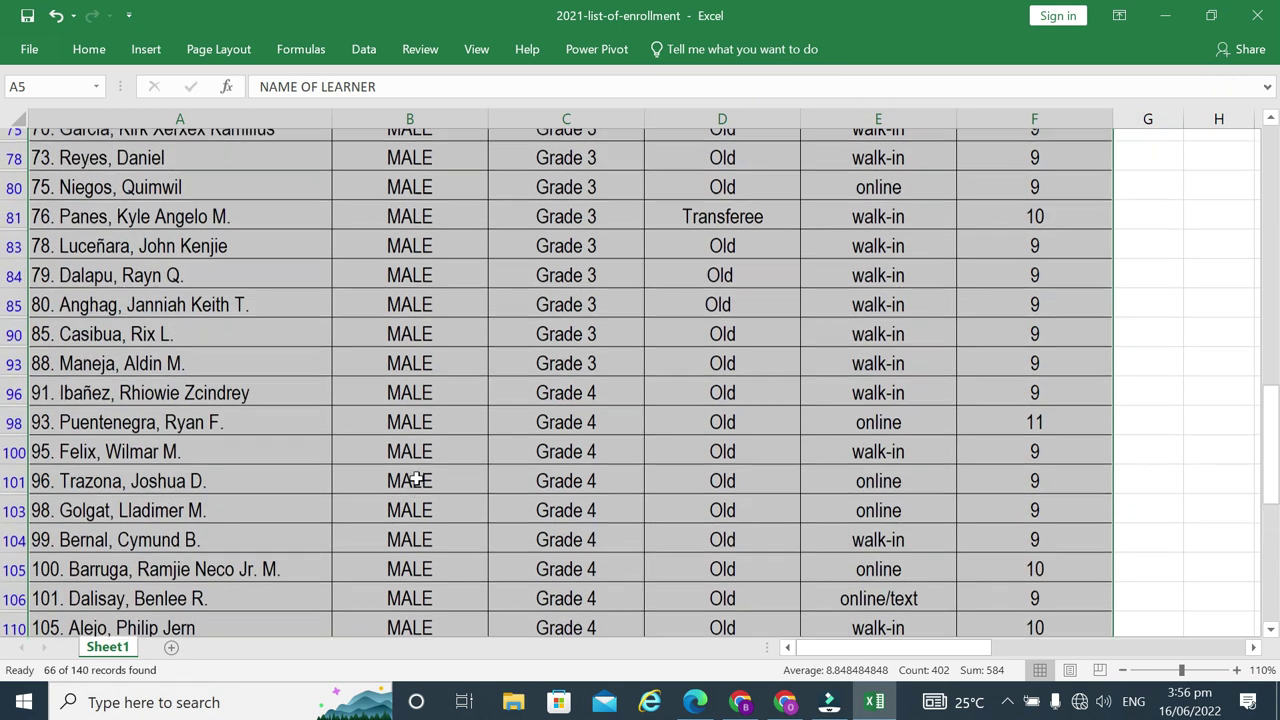
scroll(415, 481, "up", 10)
scroll(420, 465, "up", 5)
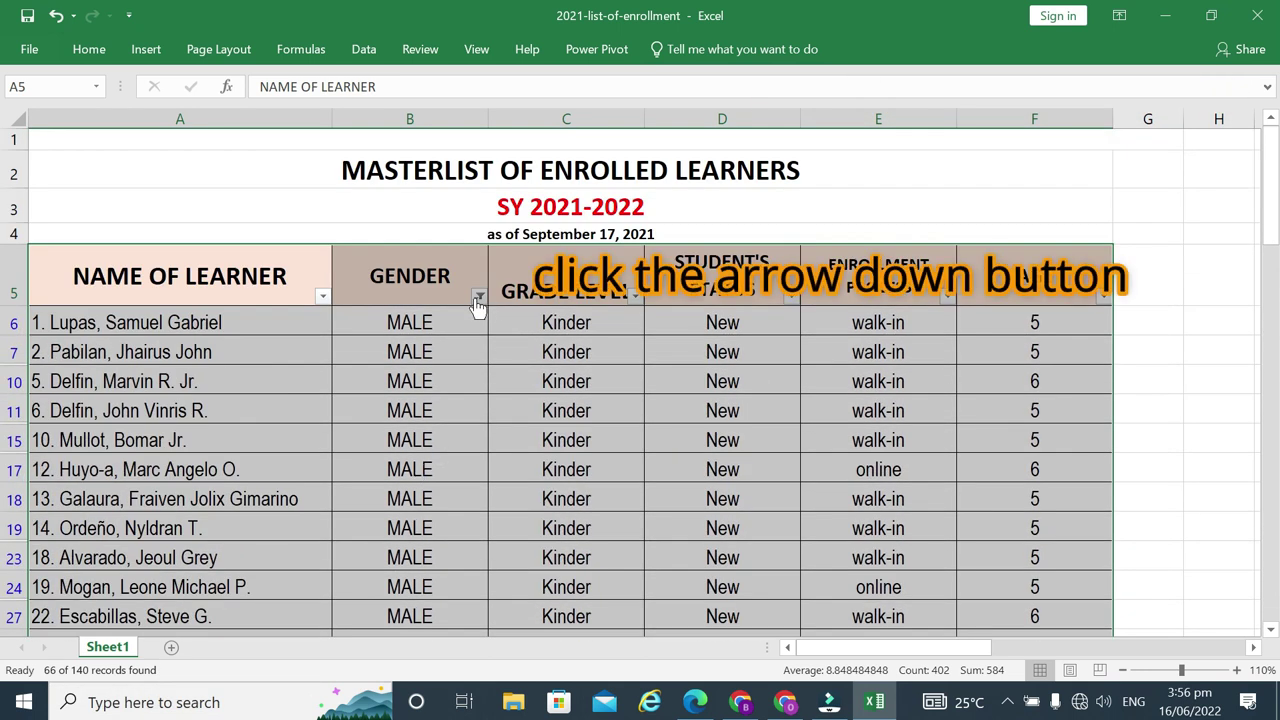
Step: Clear the GENDER filter, reapply it with FEMALE only, and review the 74 records
left_click(479, 298)
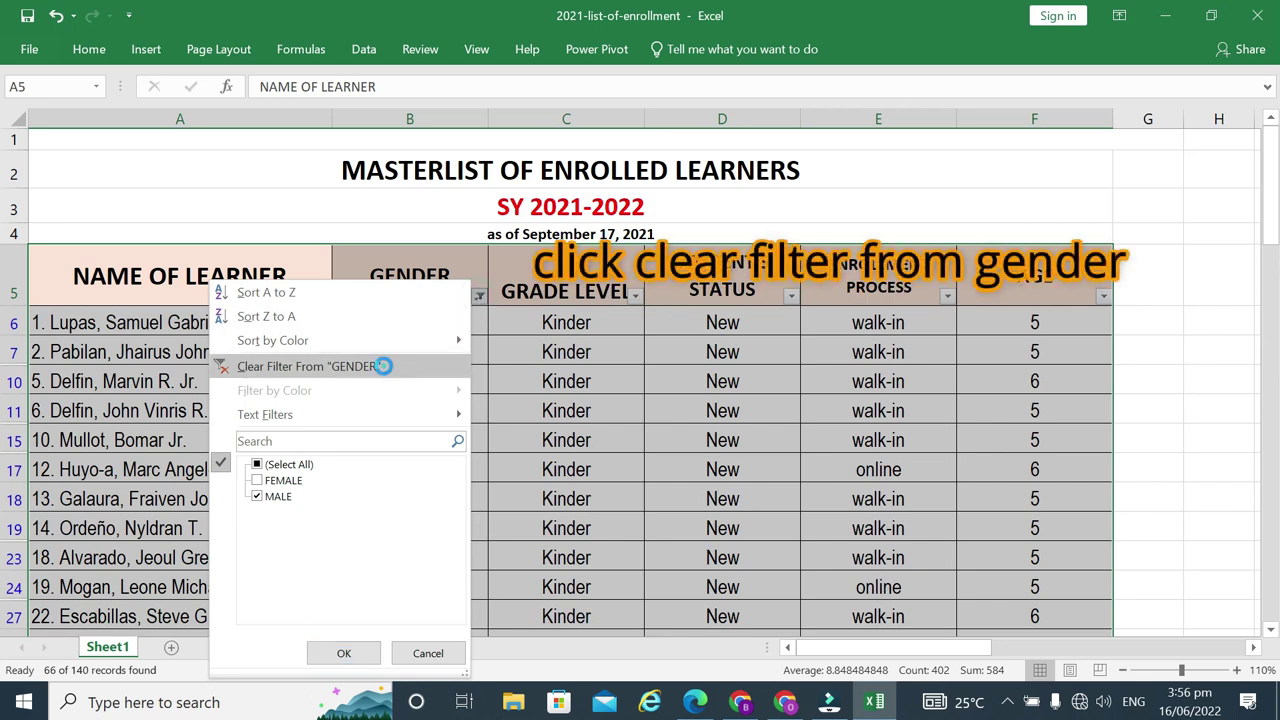
left_click(383, 366)
left_click(479, 298)
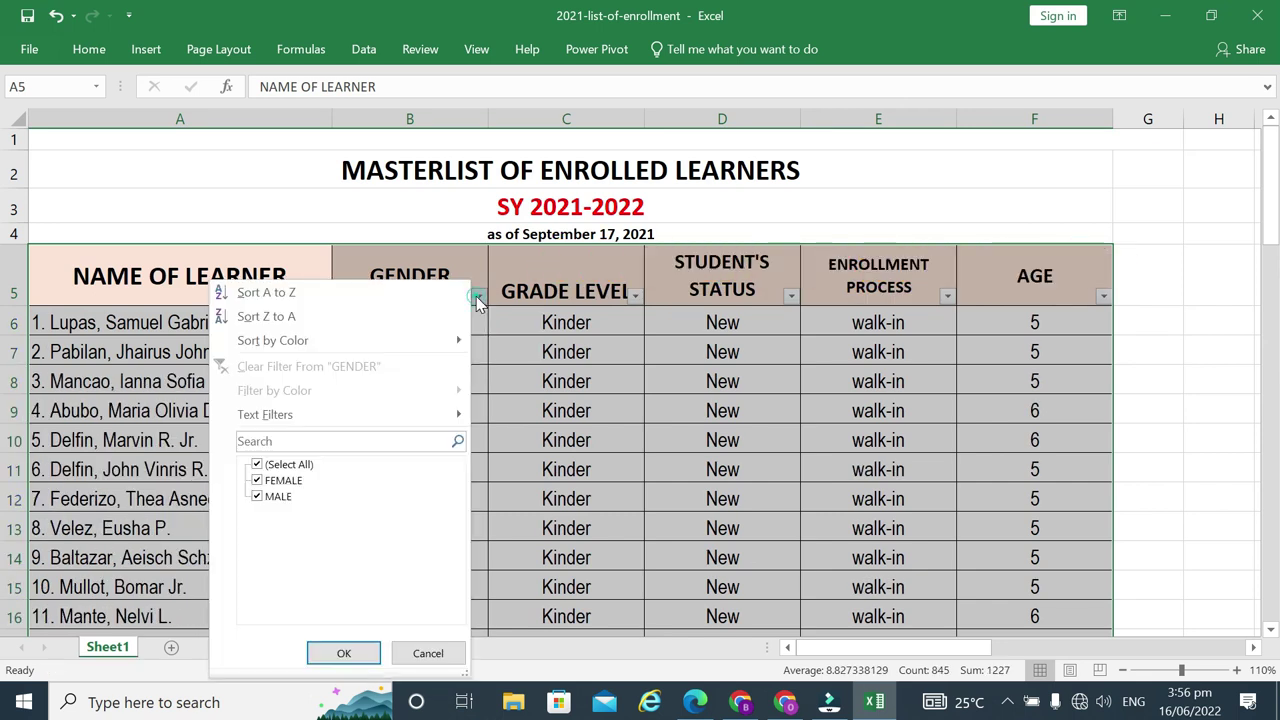
left_click(257, 465)
left_click(256, 481)
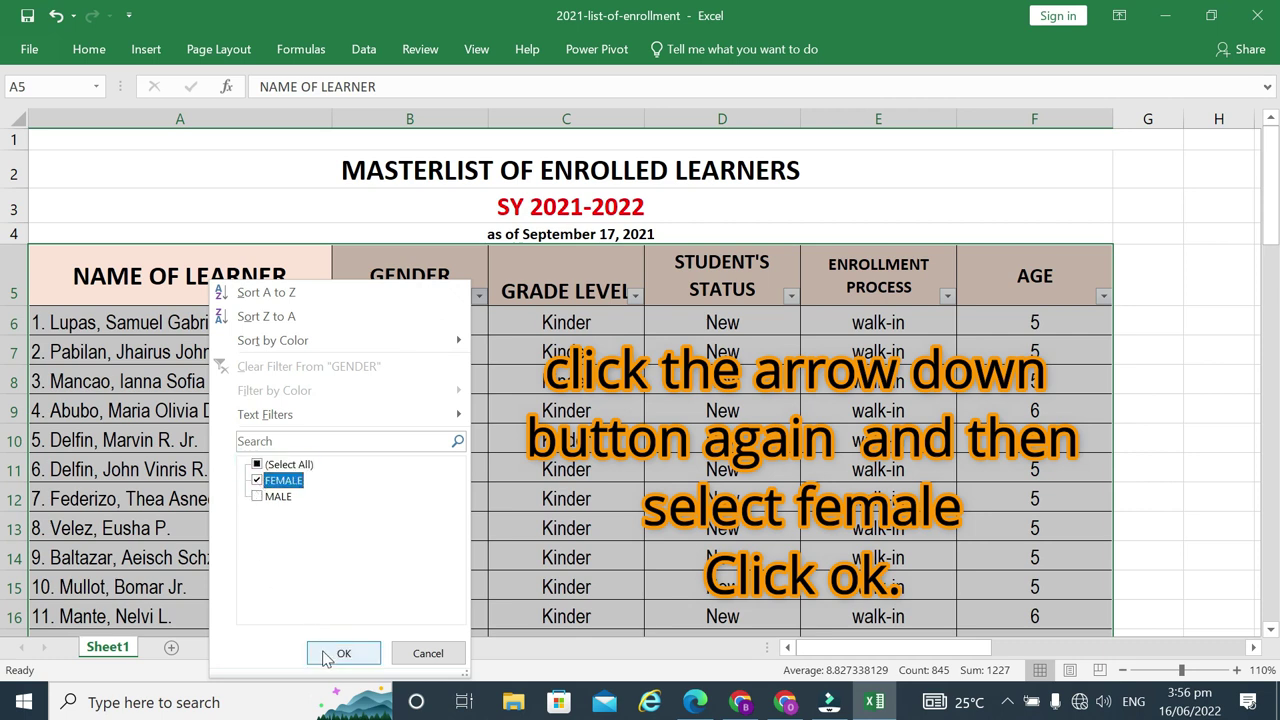
left_click(324, 651)
scroll(398, 364, "down", 7)
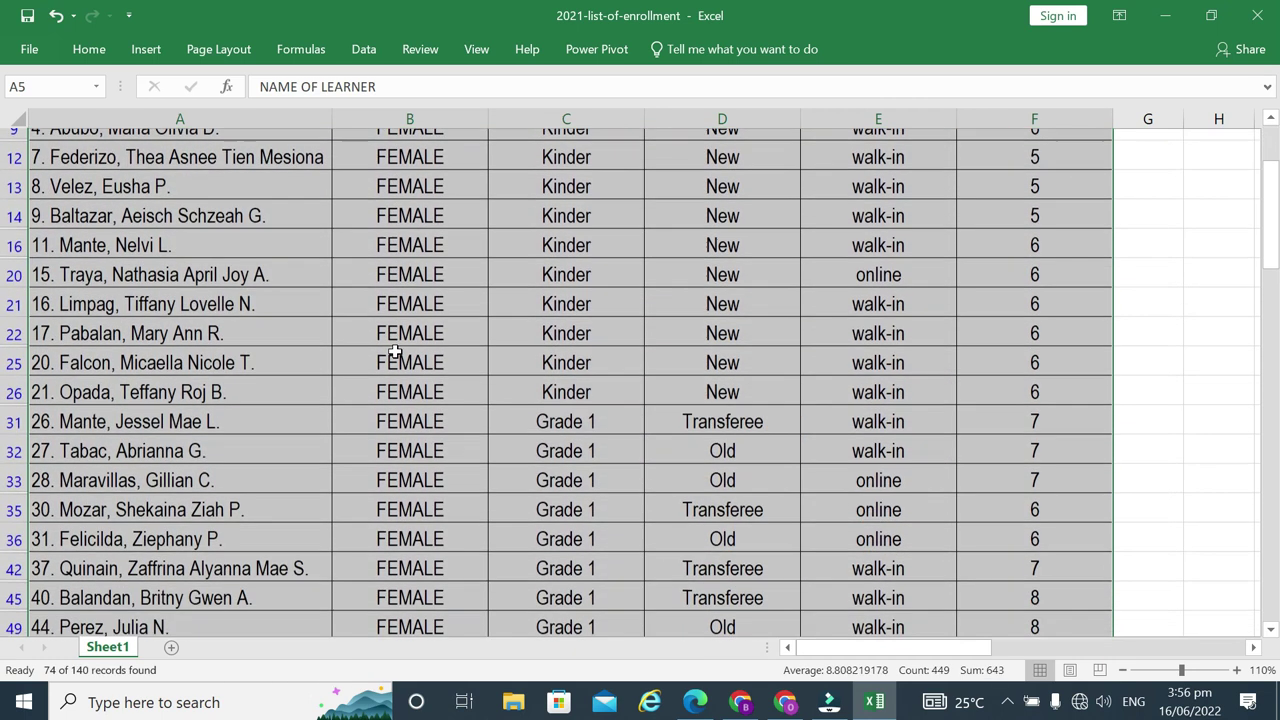
scroll(424, 547, "down", 2)
scroll(422, 550, "down", 3)
scroll(420, 553, "down", 1)
scroll(418, 556, "down", 3)
scroll(418, 556, "down", 1)
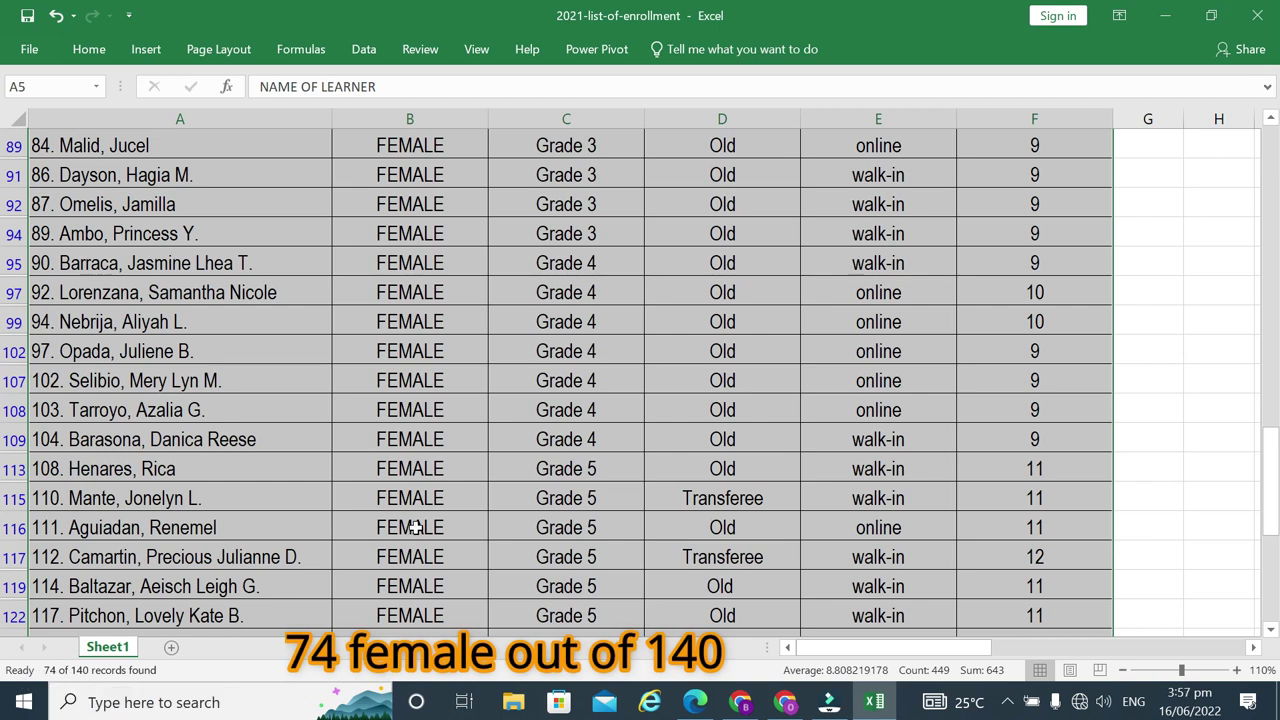
scroll(559, 514, "up", 6)
scroll(559, 514, "up", 5)
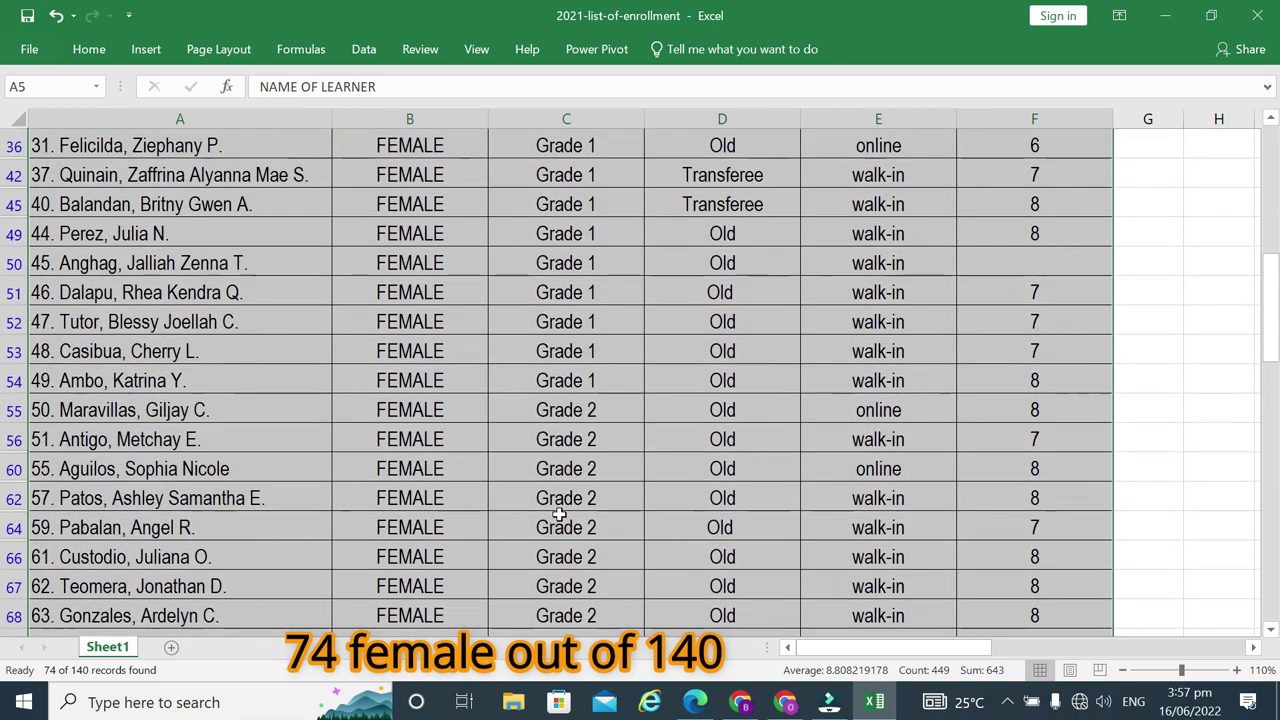
scroll(559, 514, "up", 2)
scroll(559, 514, "up", 2)
scroll(559, 514, "up", 1)
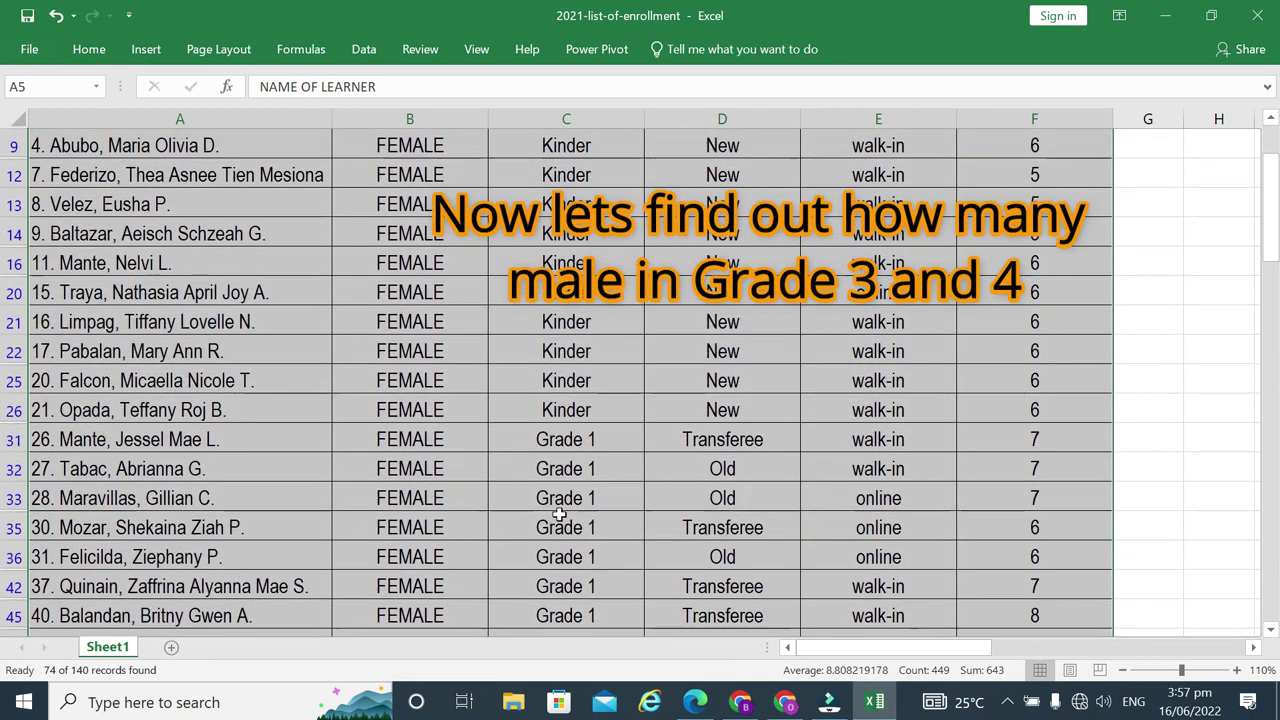
scroll(559, 514, "up", 2)
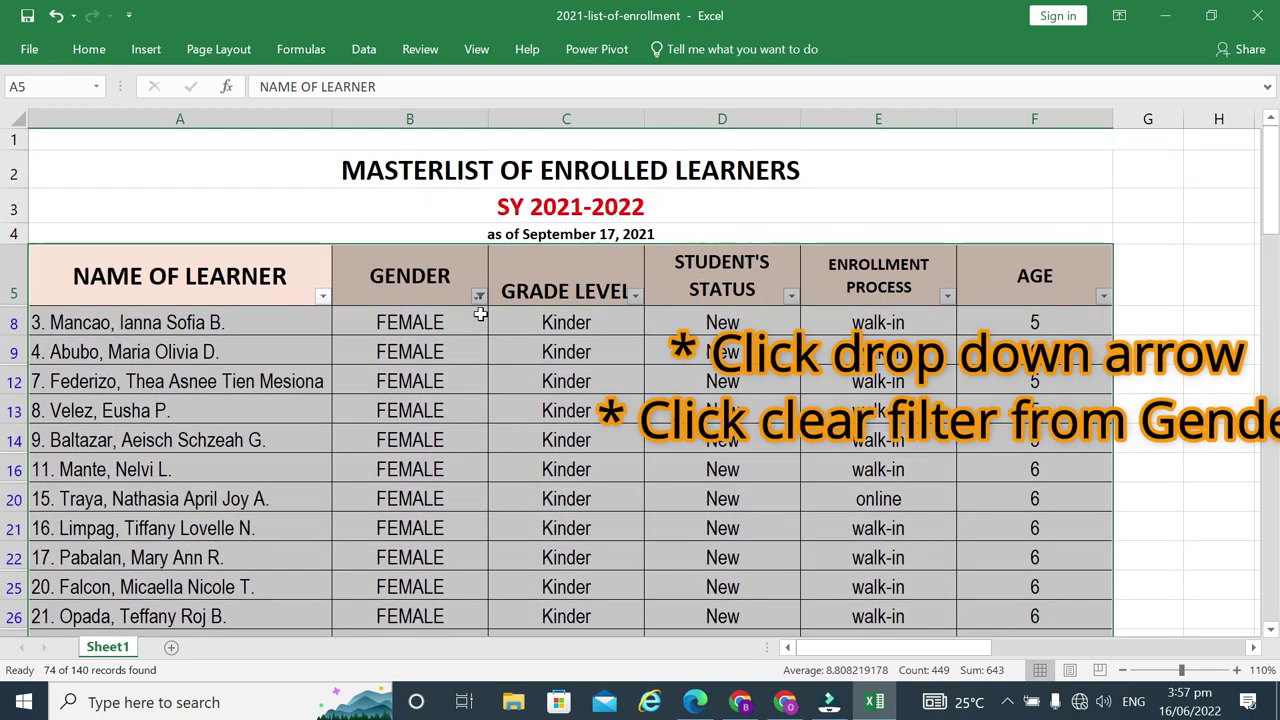
Step: Clear the GENDER filter and set it back to MALE only, showing 66 records
left_click(480, 298)
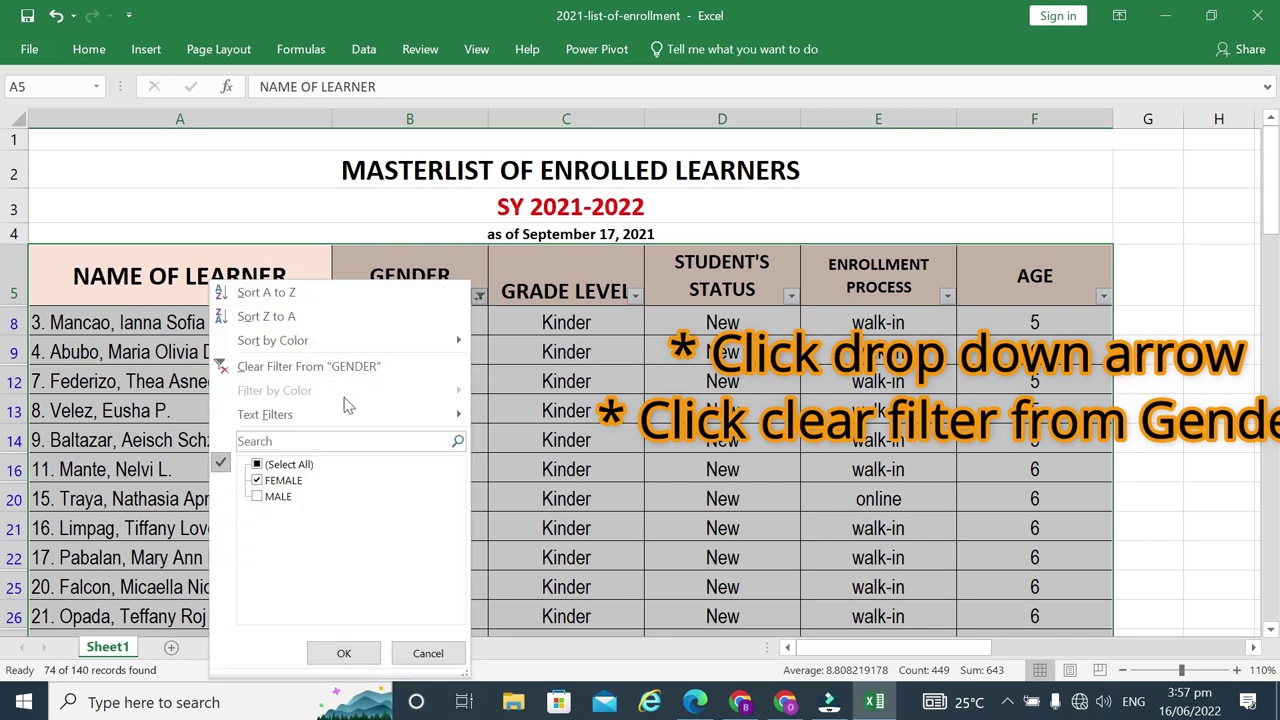
left_click(330, 368)
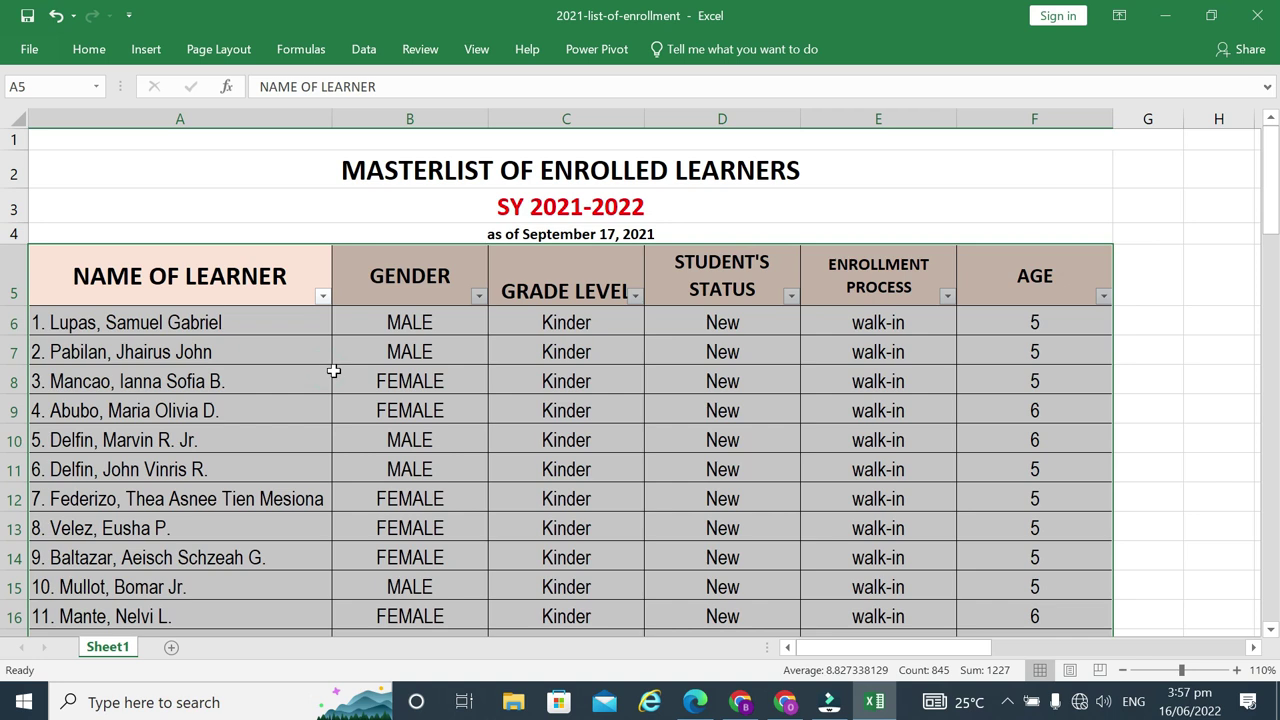
left_click(479, 296)
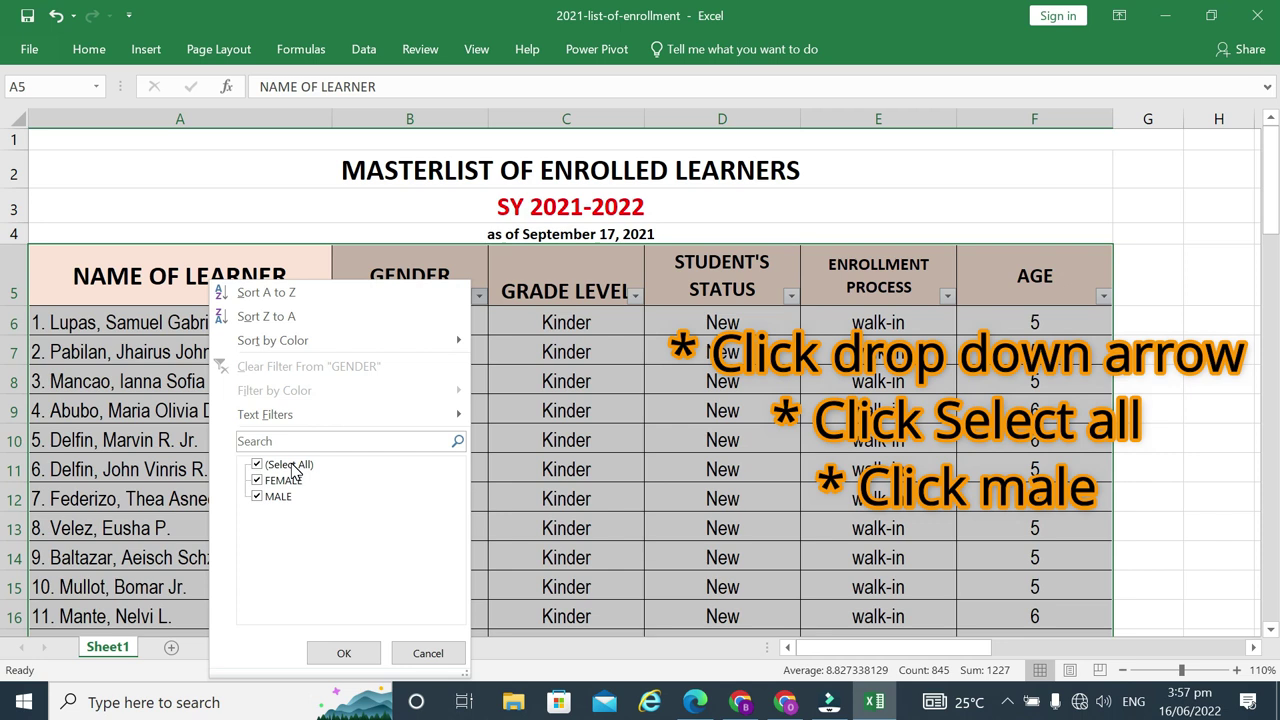
left_click(292, 466)
left_click(278, 498)
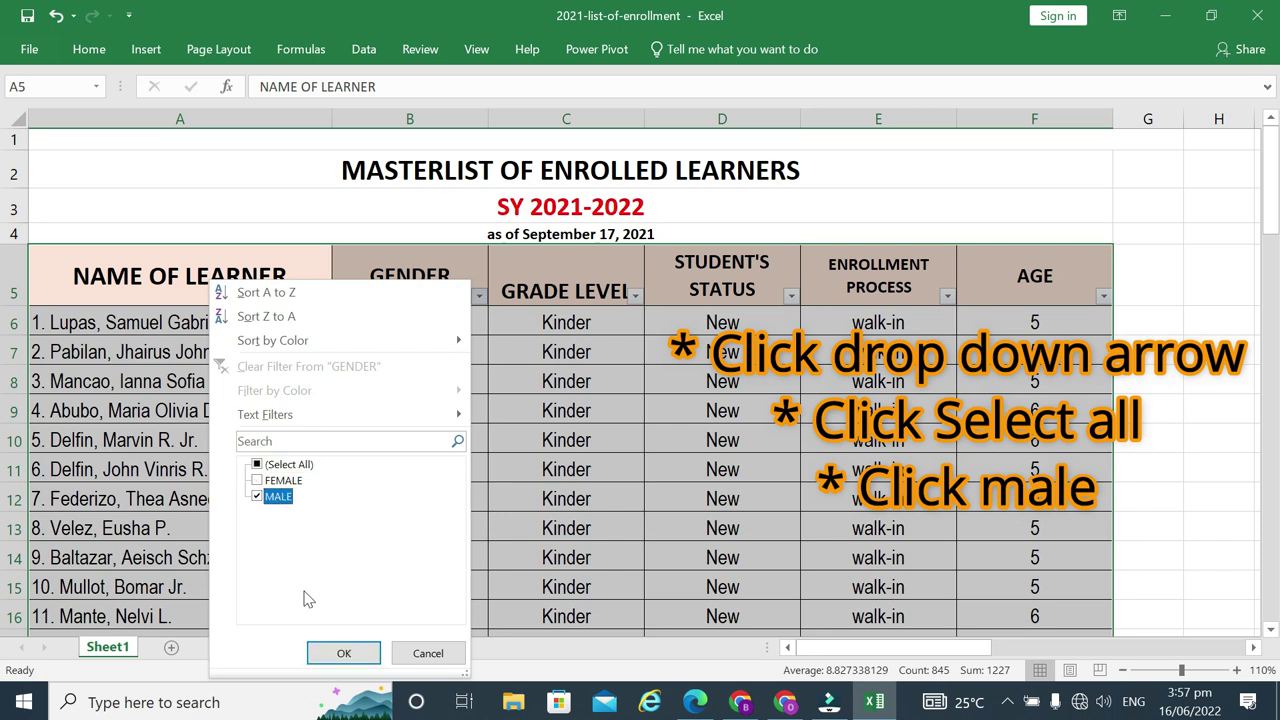
left_click(342, 653)
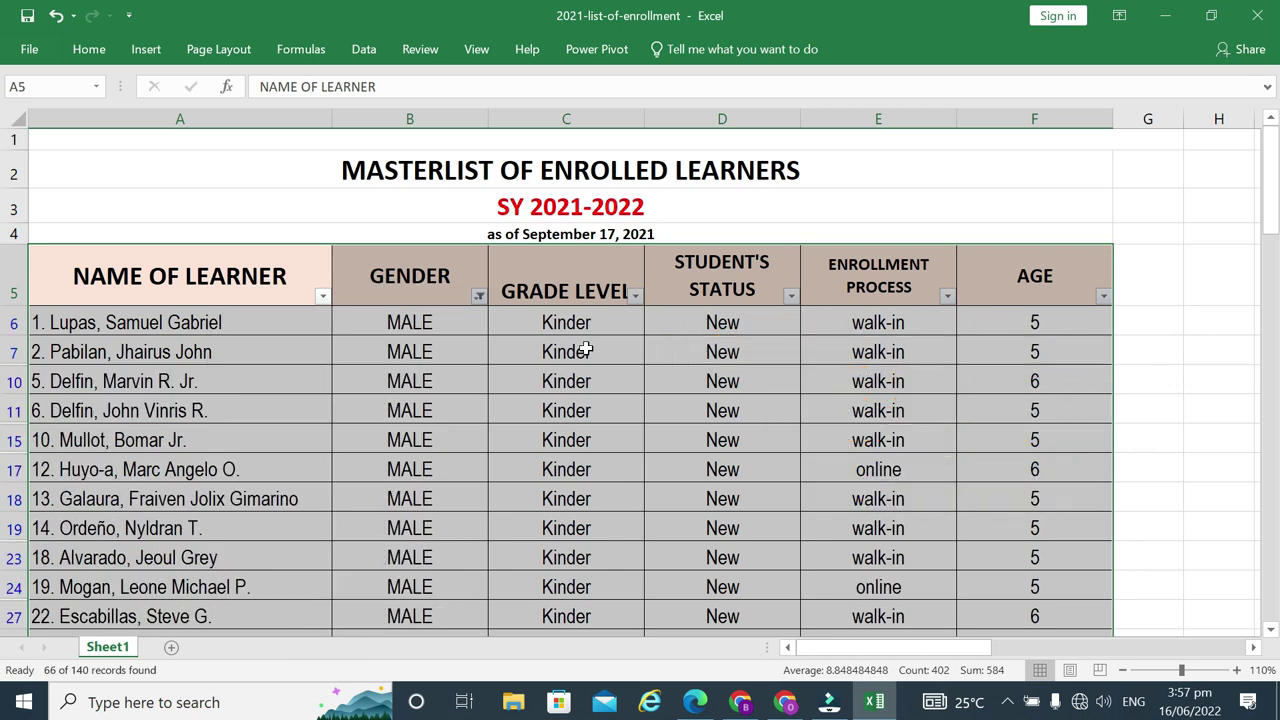
Step: Filter GRADE LEVEL to Grade 3 only, leaving 9 male learners
left_click(634, 297)
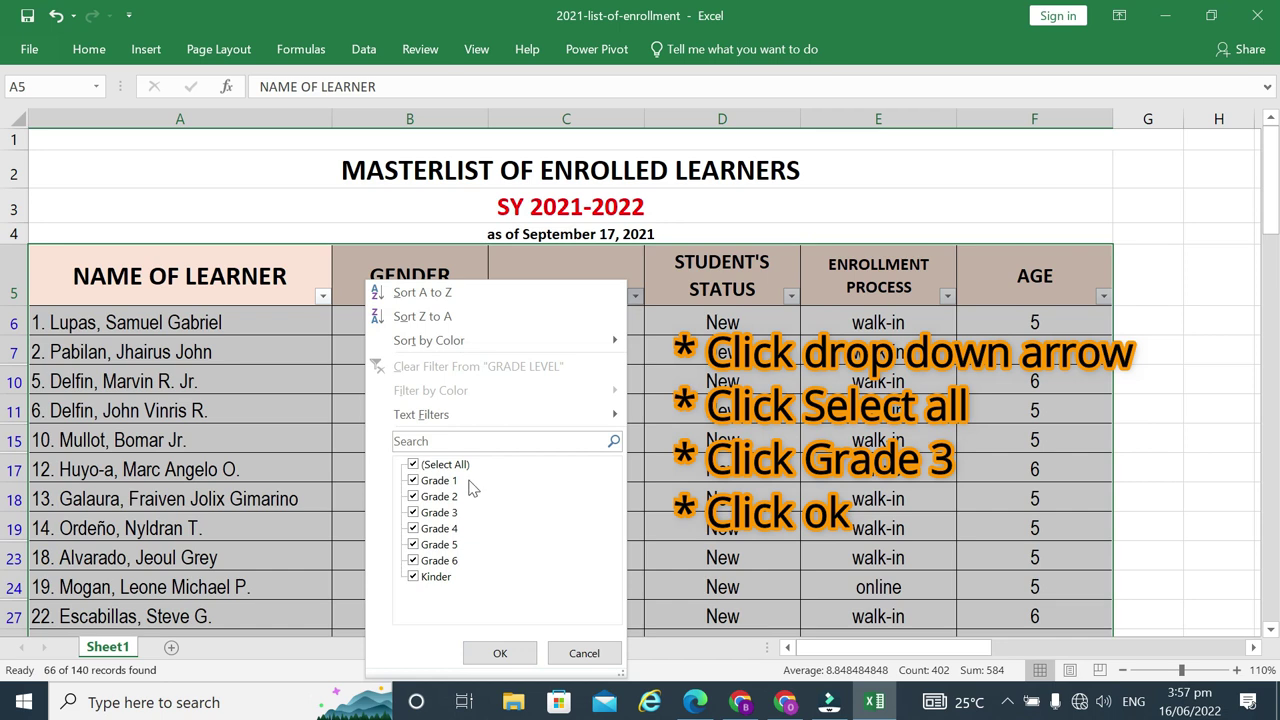
left_click(414, 465)
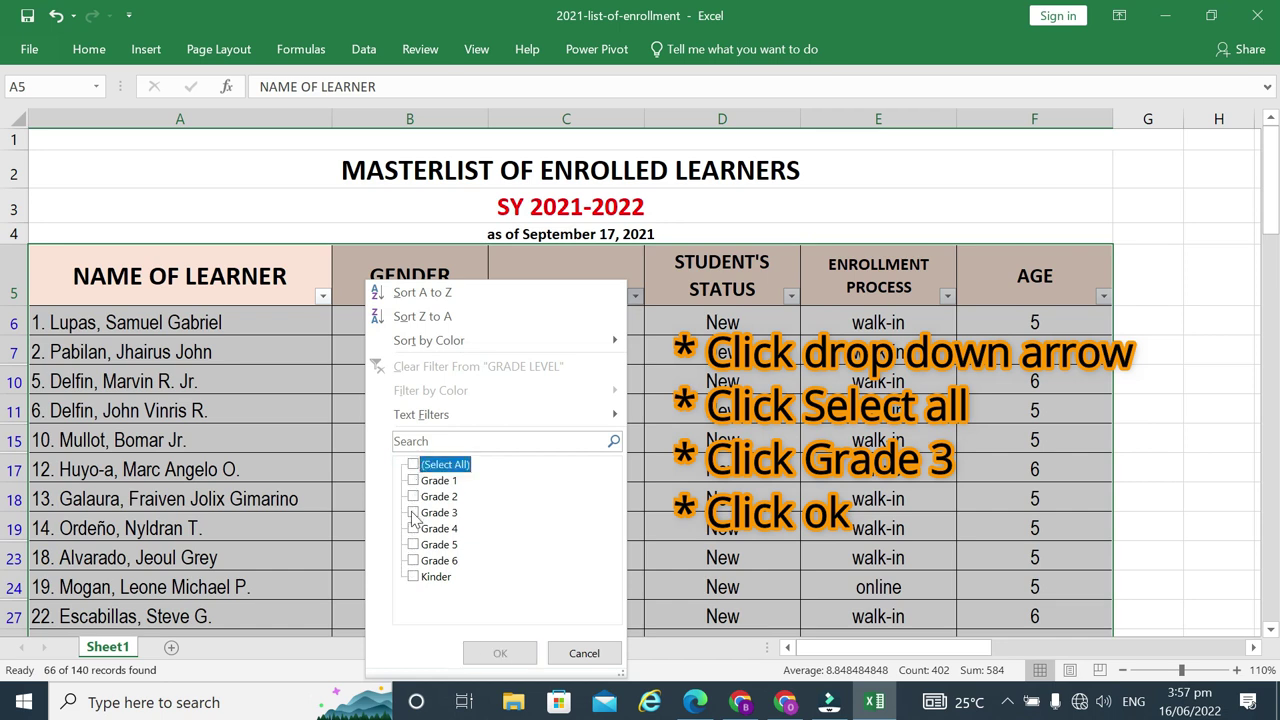
left_click(413, 513)
left_click(497, 653)
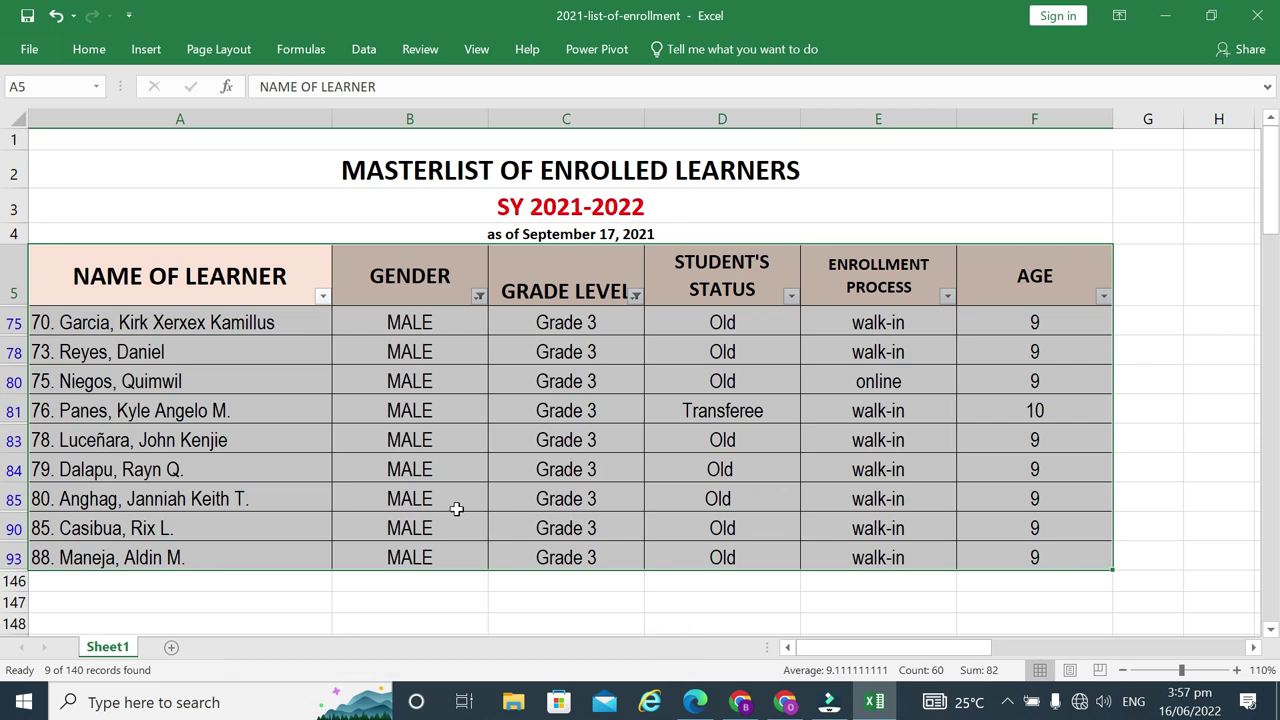
Step: Switch the GRADE LEVEL filter from Grade 3 to Grade 4
left_click(635, 299)
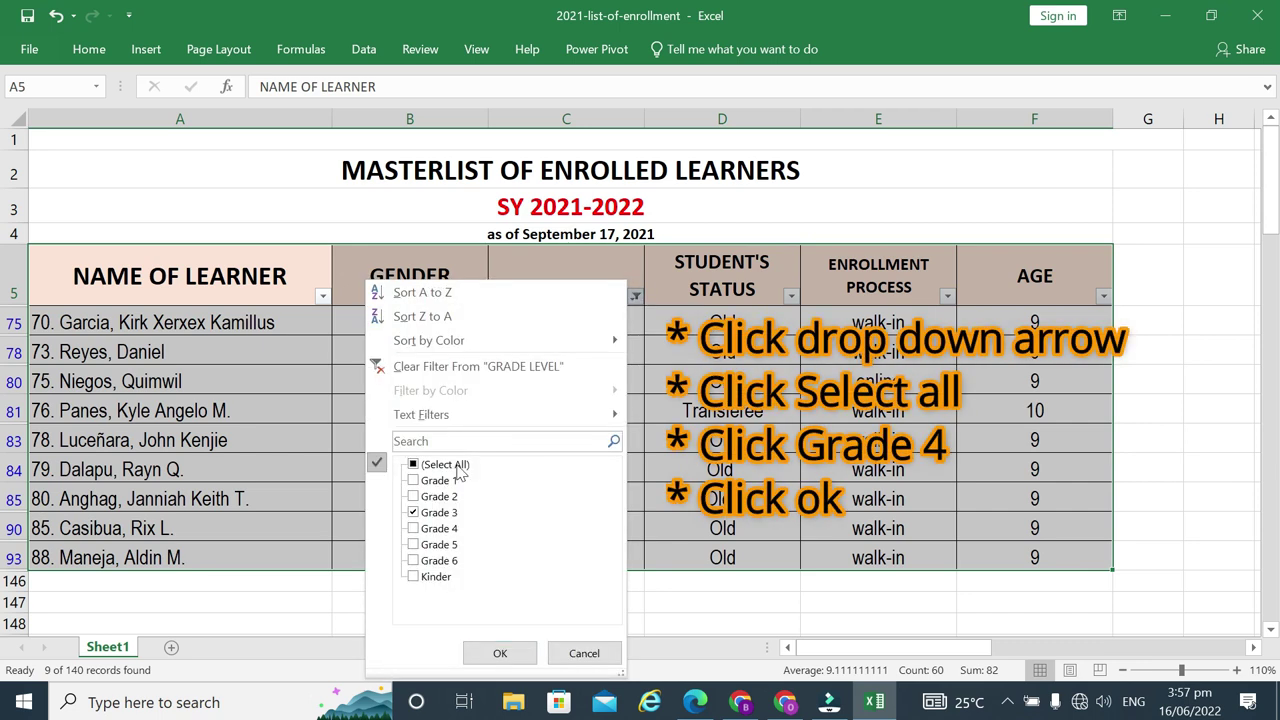
left_click(413, 513)
left_click(413, 529)
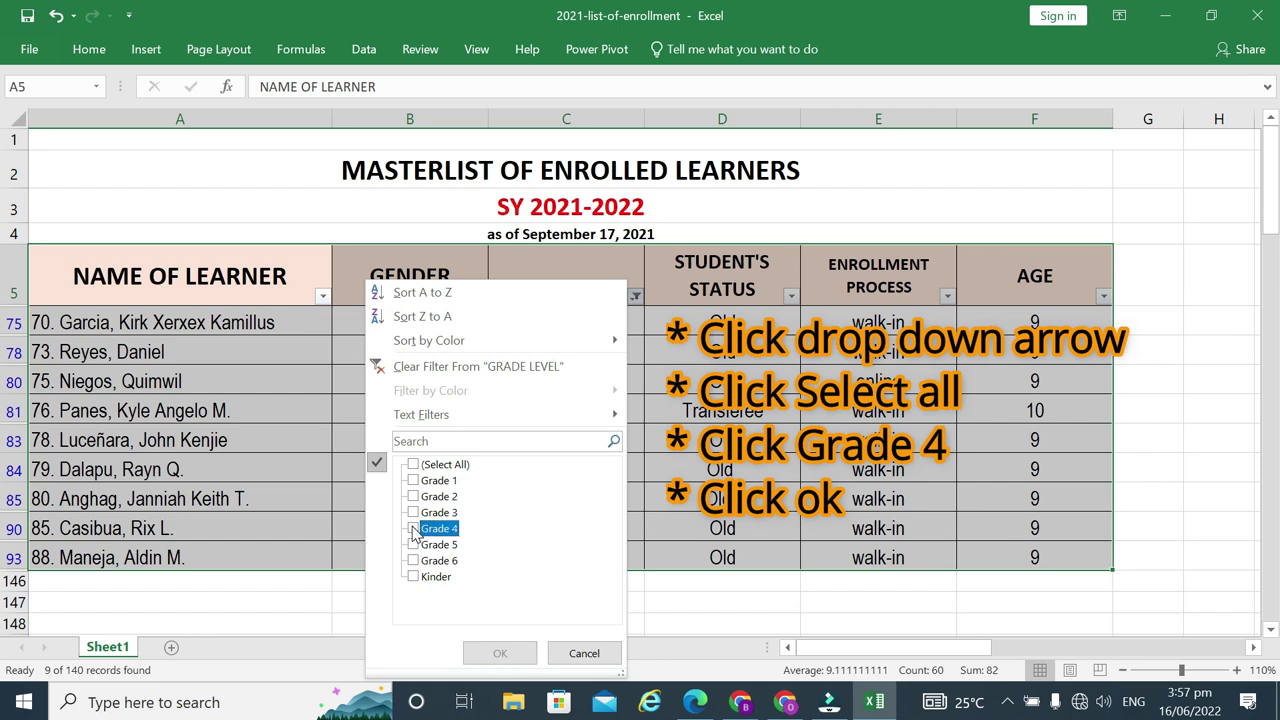
left_click(499, 652)
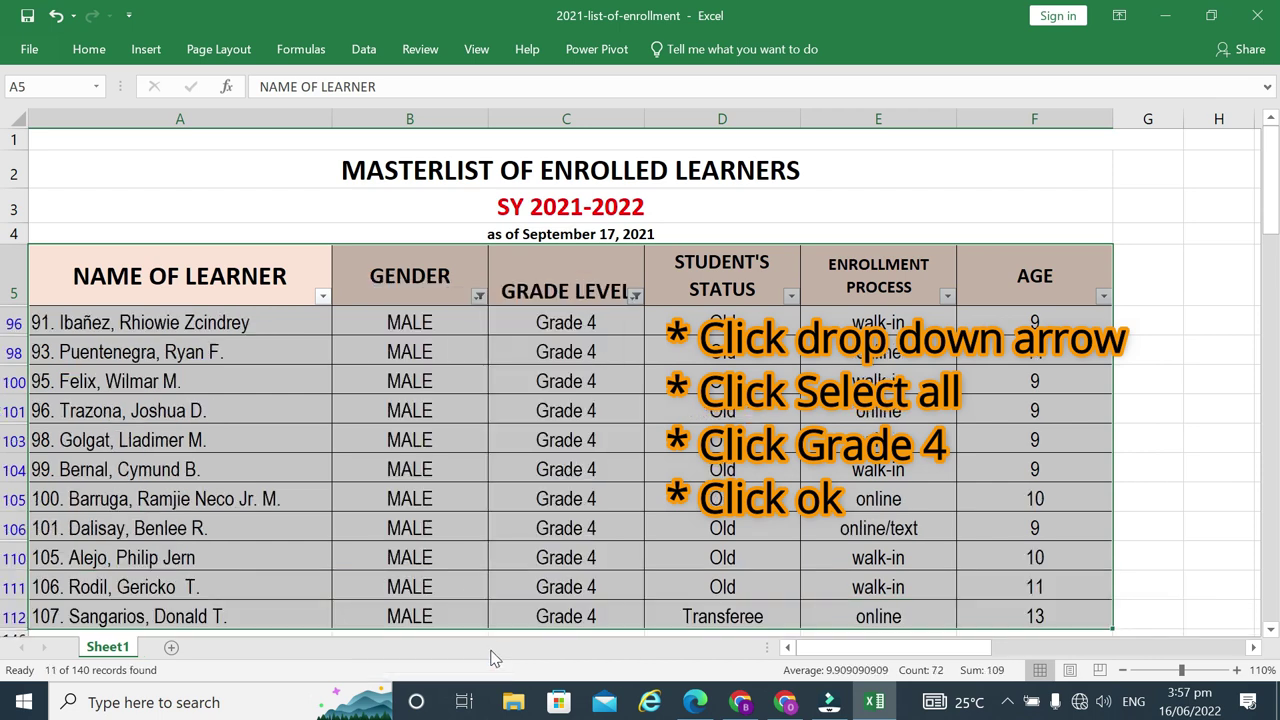
scroll(502, 509, "down", 1)
scroll(502, 509, "down", 1)
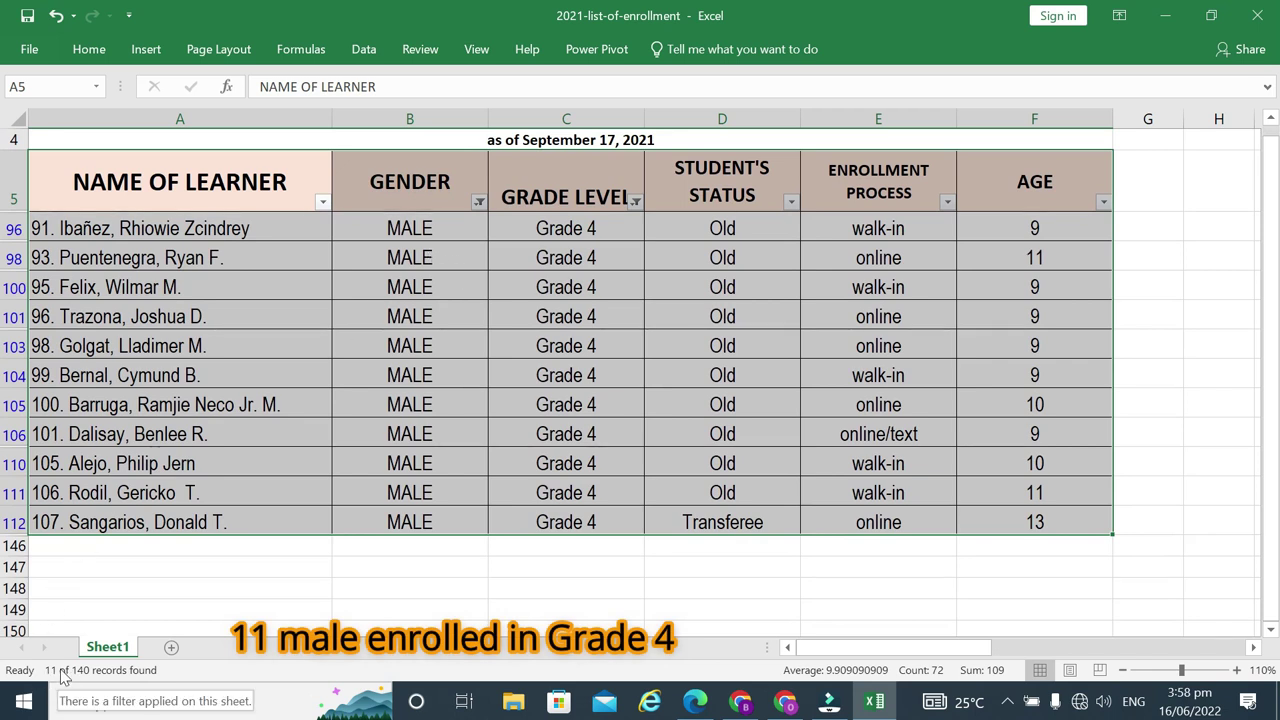
scroll(545, 320, "up", 1)
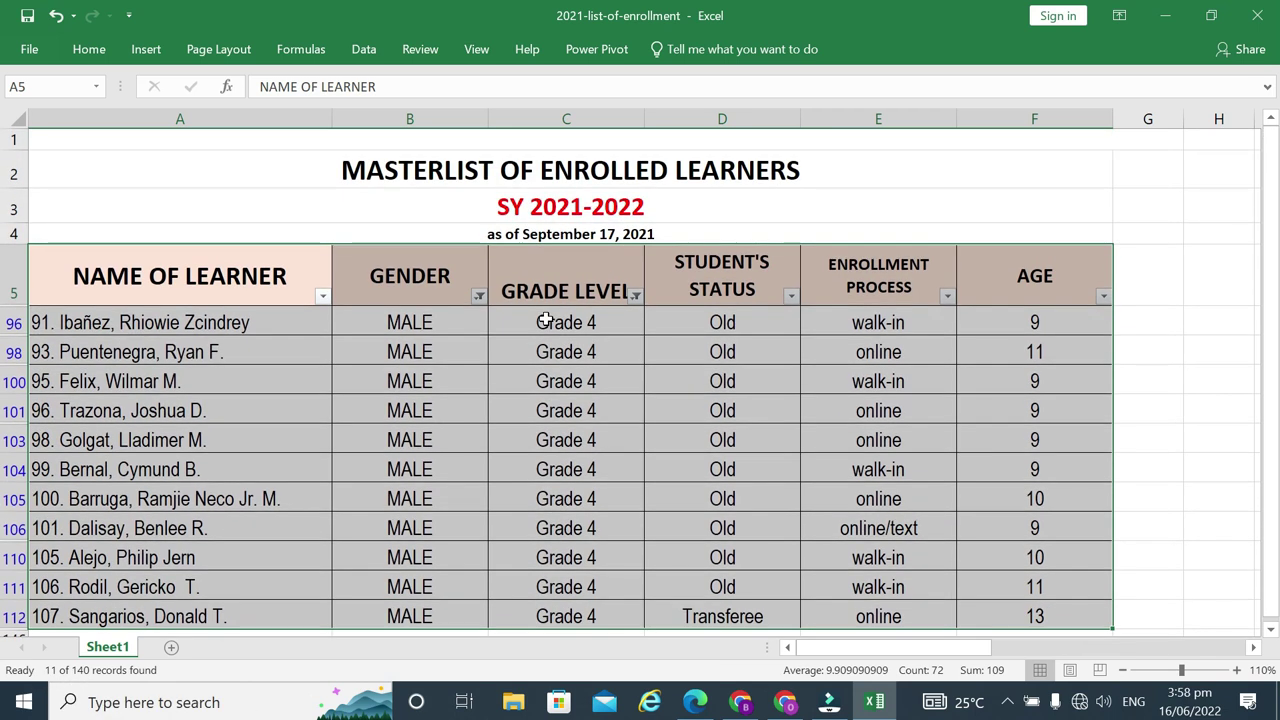
scroll(545, 320, "down", 1)
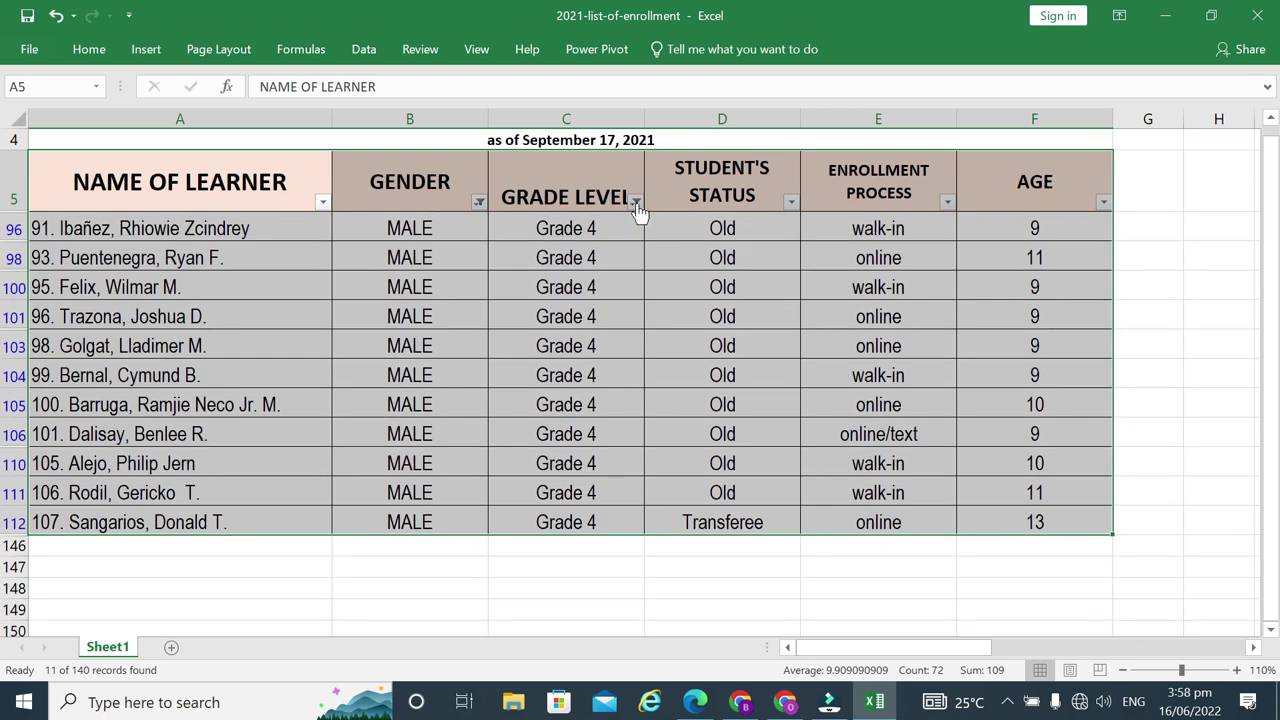
Step: Change the GENDER filter from MALE to FEMALE, leaving 7 Grade 4 learners
mouse_move(638, 210)
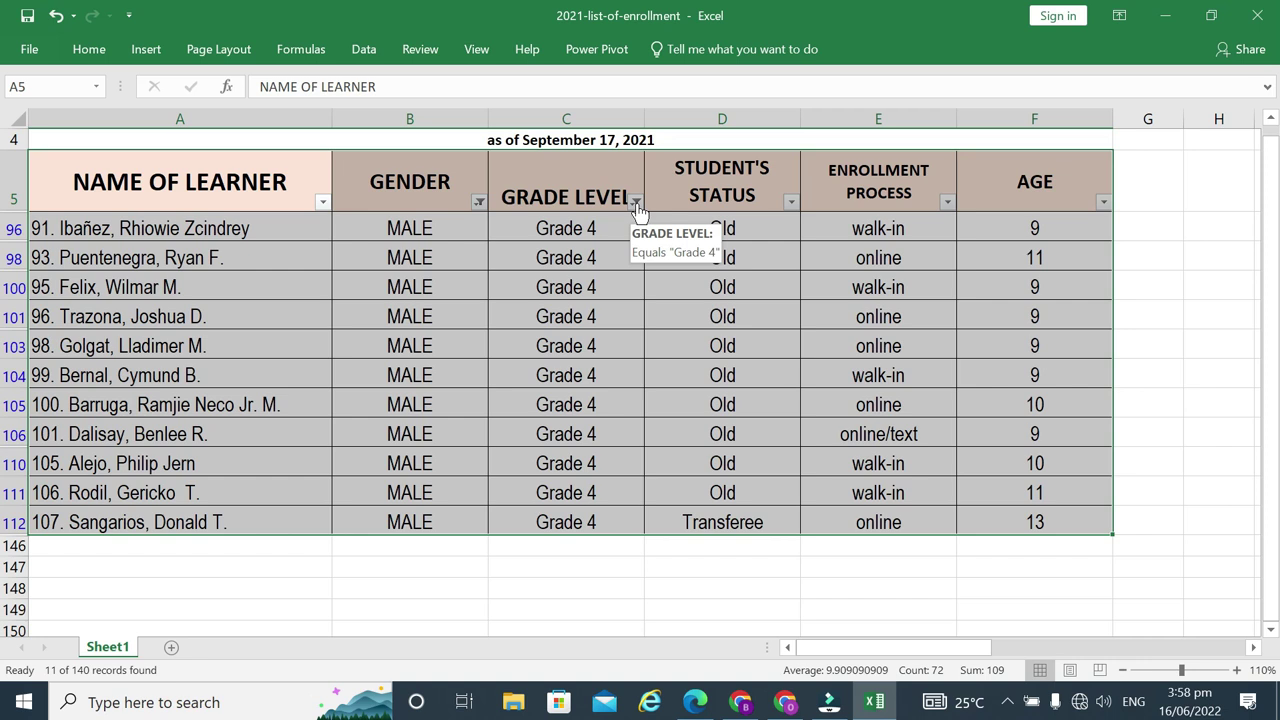
left_click(479, 202)
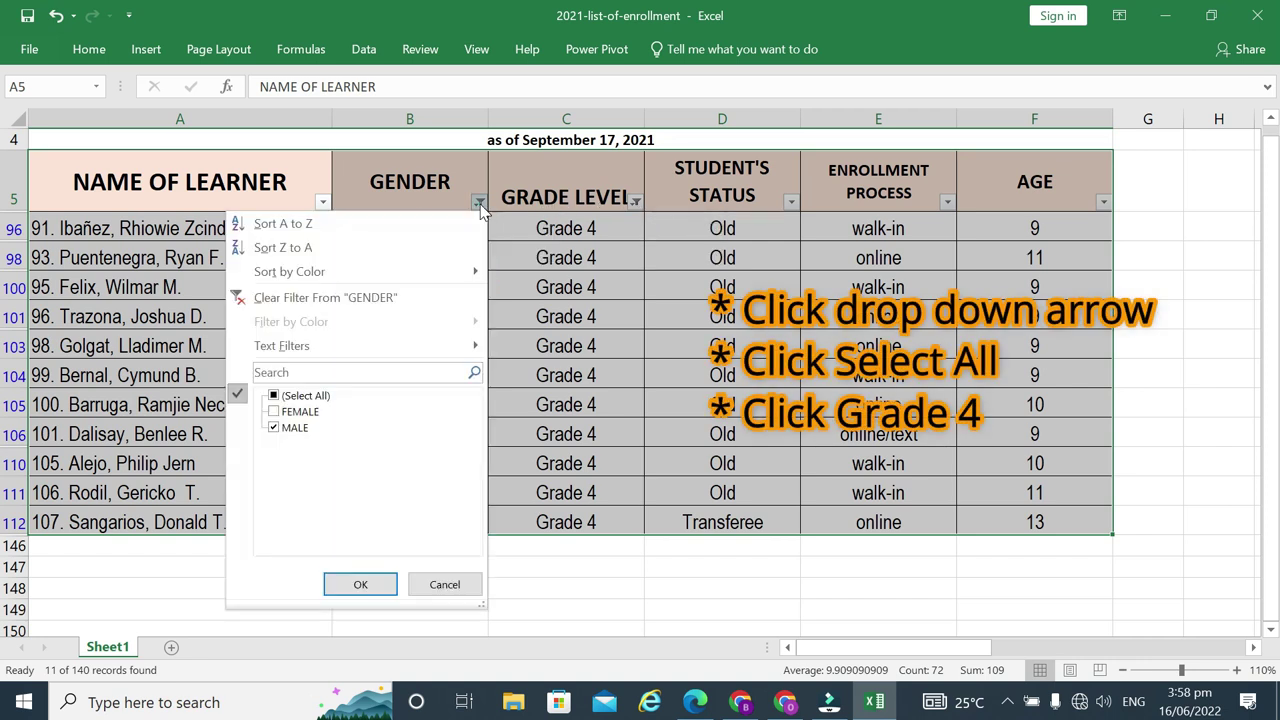
left_click(274, 411)
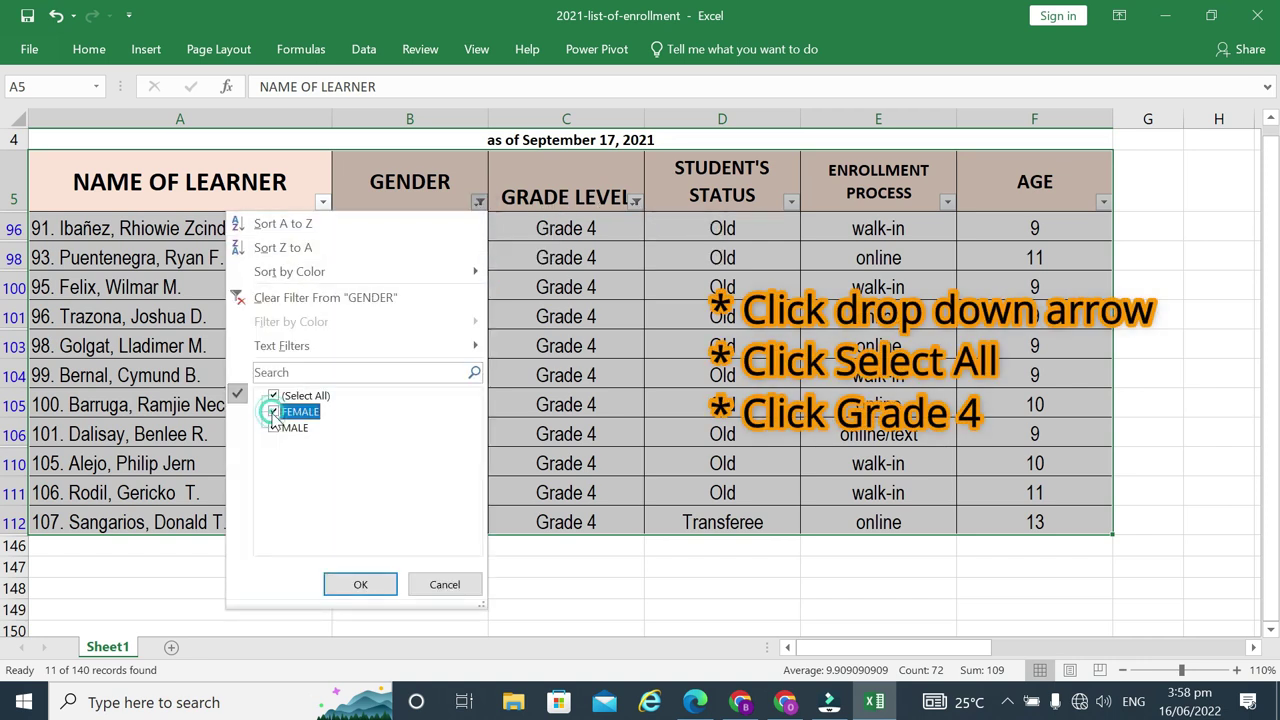
left_click(274, 427)
left_click(358, 583)
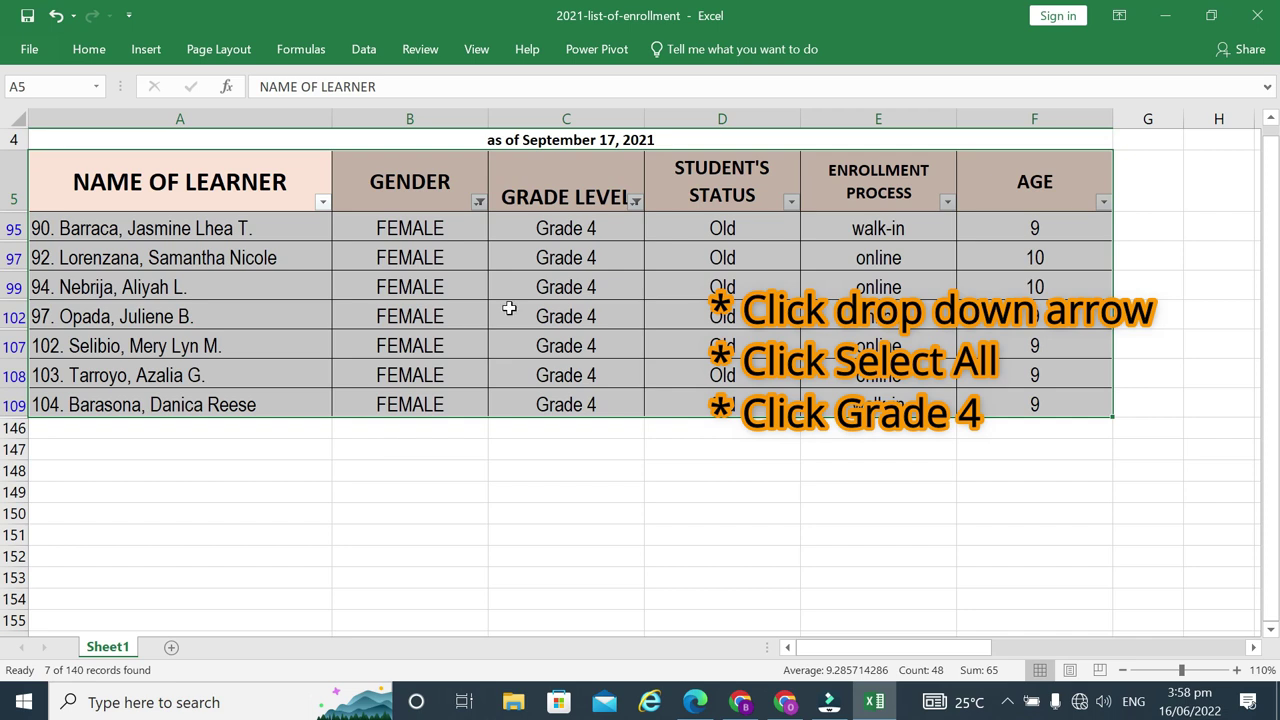
Step: Swap Grade 4 for Grade 6 in the GRADE LEVEL filter, listing 10 female learners
left_click(635, 203)
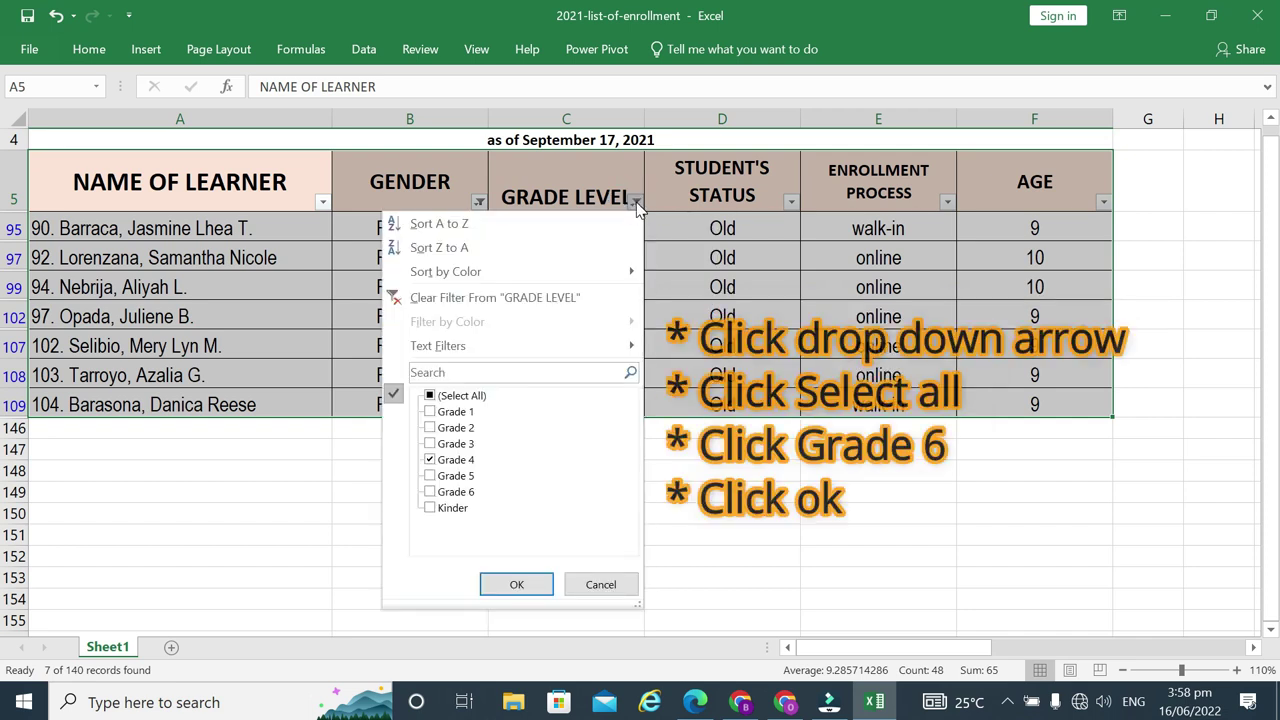
left_click(431, 493)
left_click(430, 460)
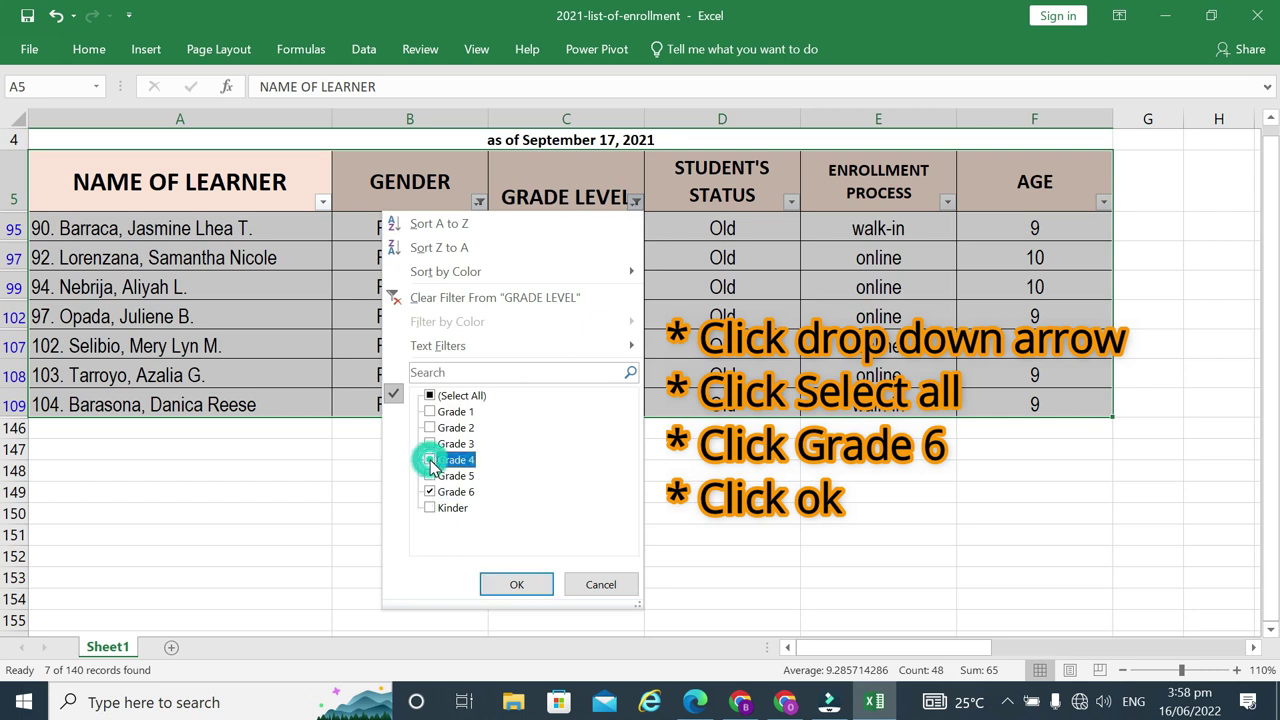
left_click(515, 586)
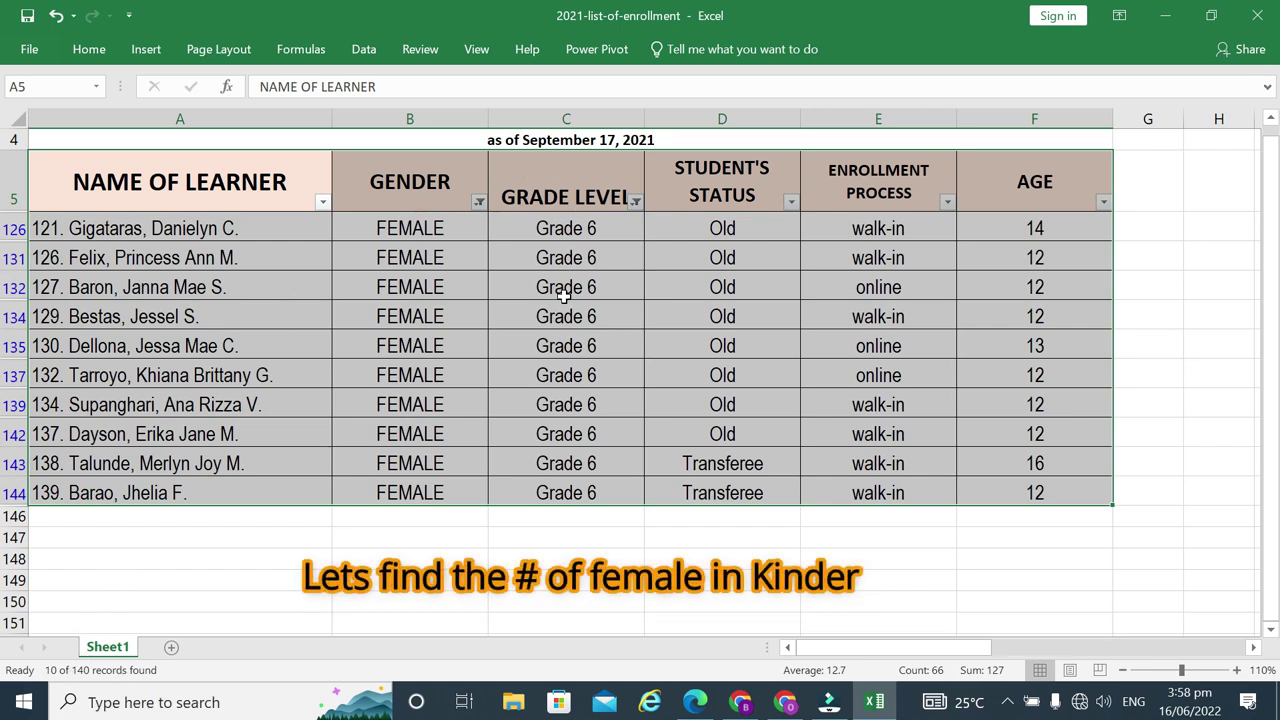
Step: Filter GRADE LEVEL to Kinder only
left_click(635, 203)
left_click(437, 512)
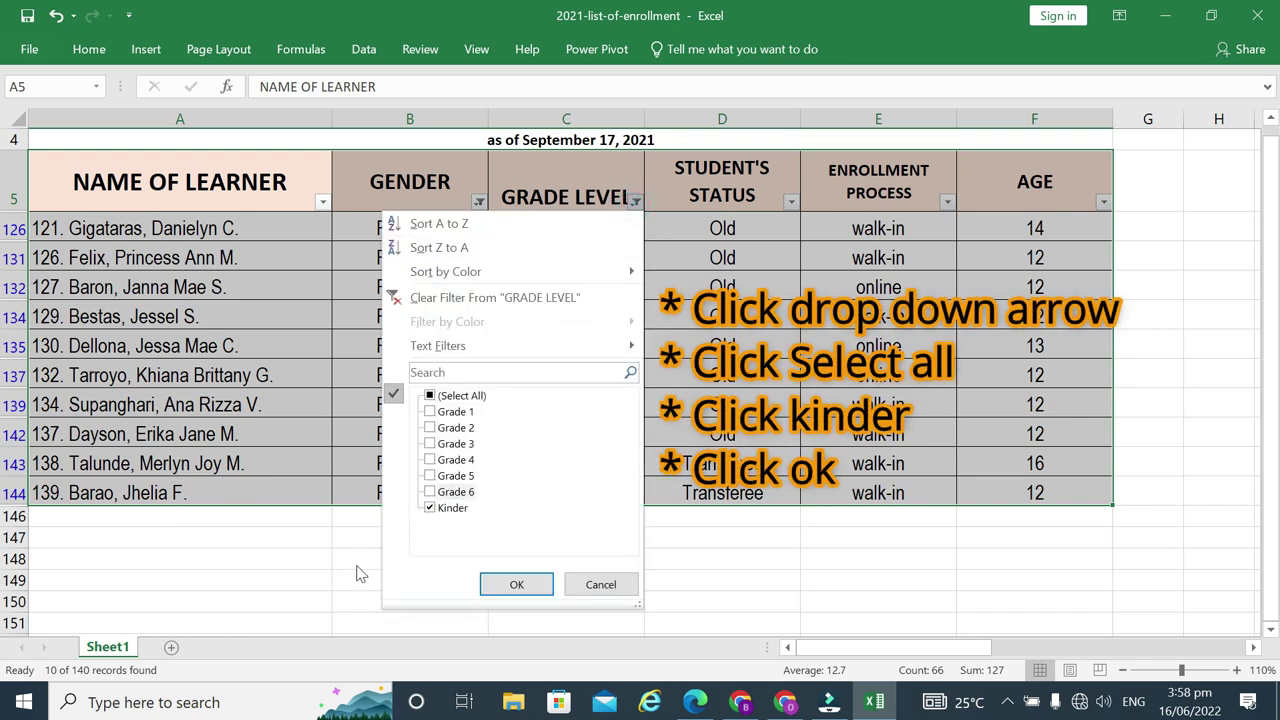
left_click(510, 585)
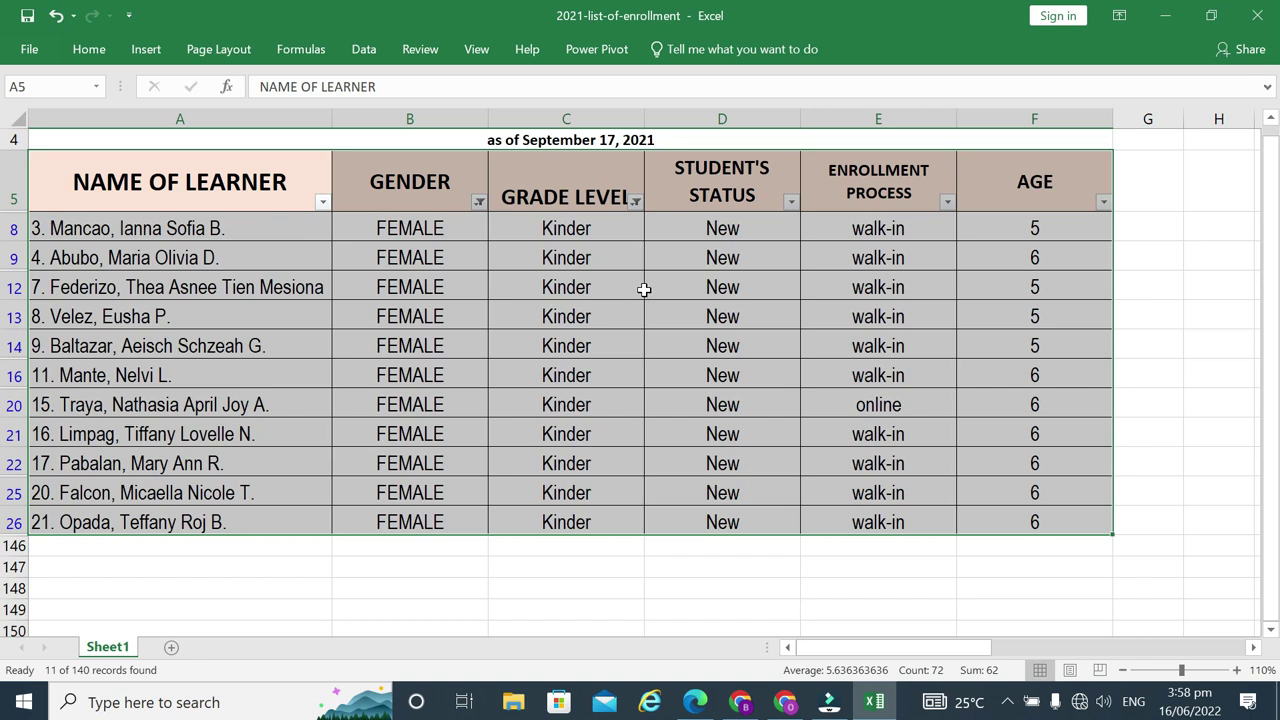
Step: Add Grade 1 to the Kinder grade-level filter, giving 24 female learner records
left_click(637, 203)
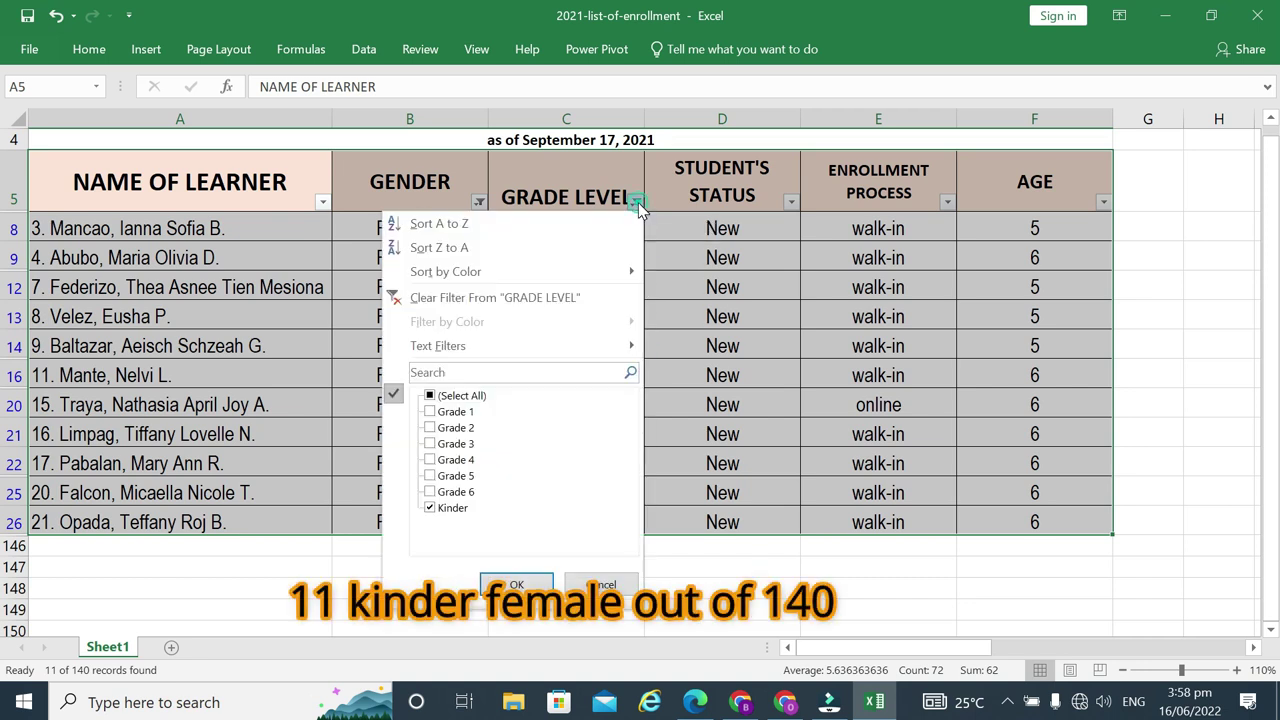
left_click(431, 412)
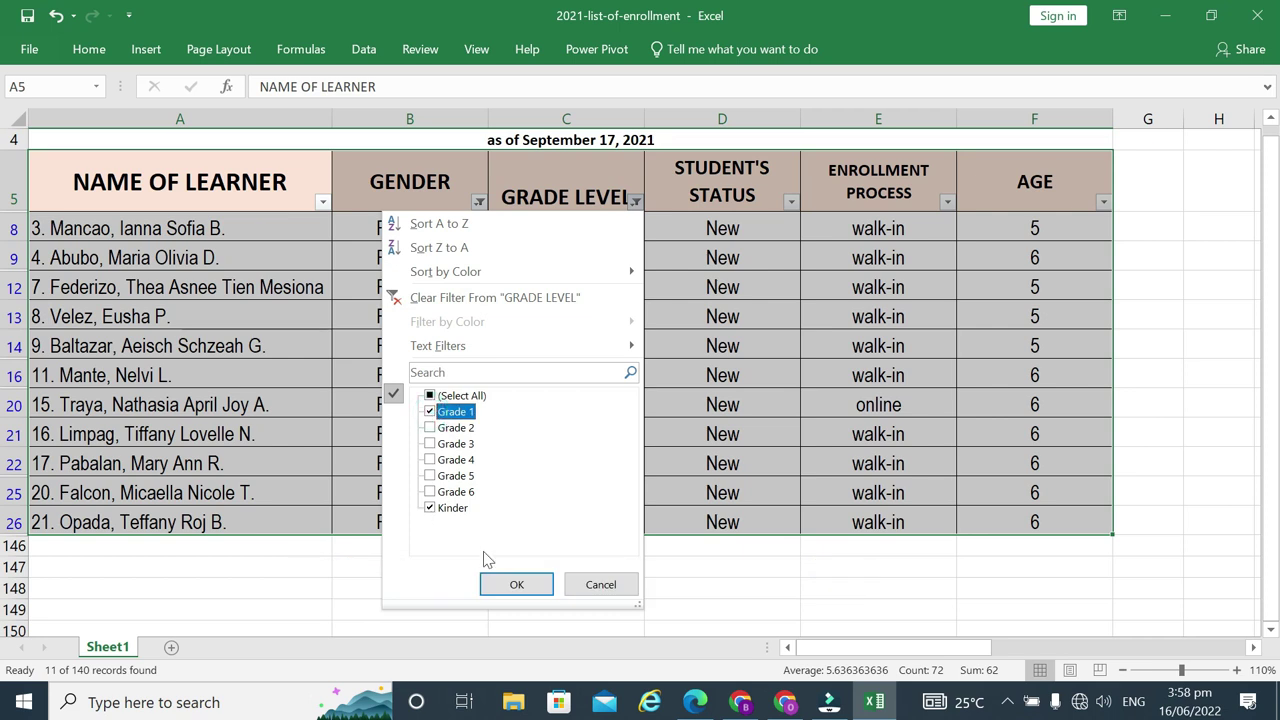
left_click(516, 584)
scroll(543, 494, "down", 1)
scroll(549, 452, "down", 2)
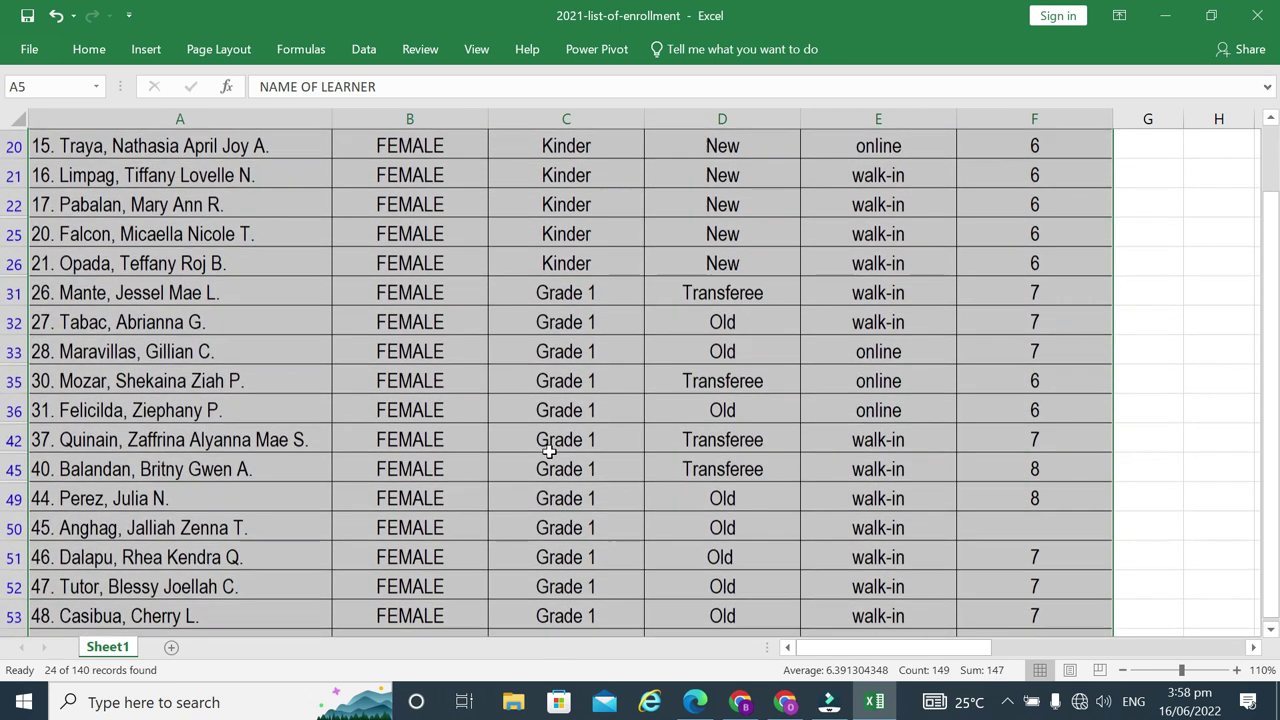
scroll(549, 452, "down", 1)
scroll(558, 530, "up", 1)
scroll(565, 540, "up", 2)
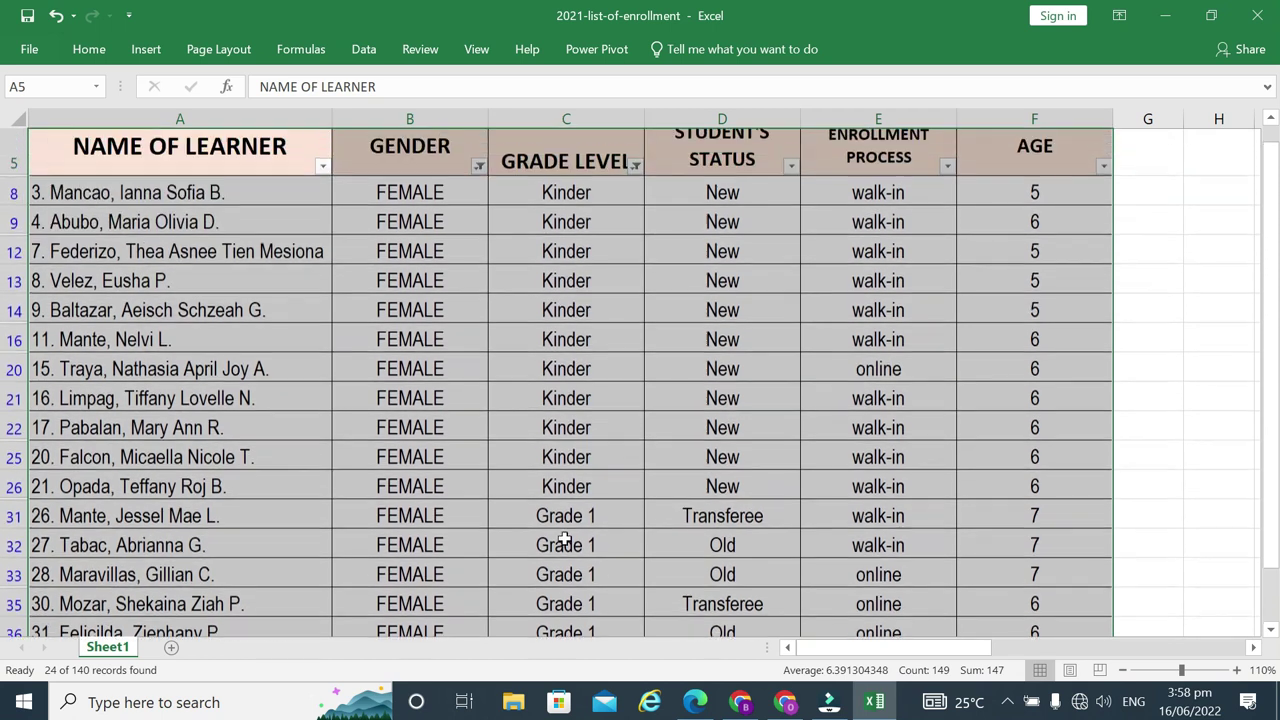
scroll(565, 540, "up", 2)
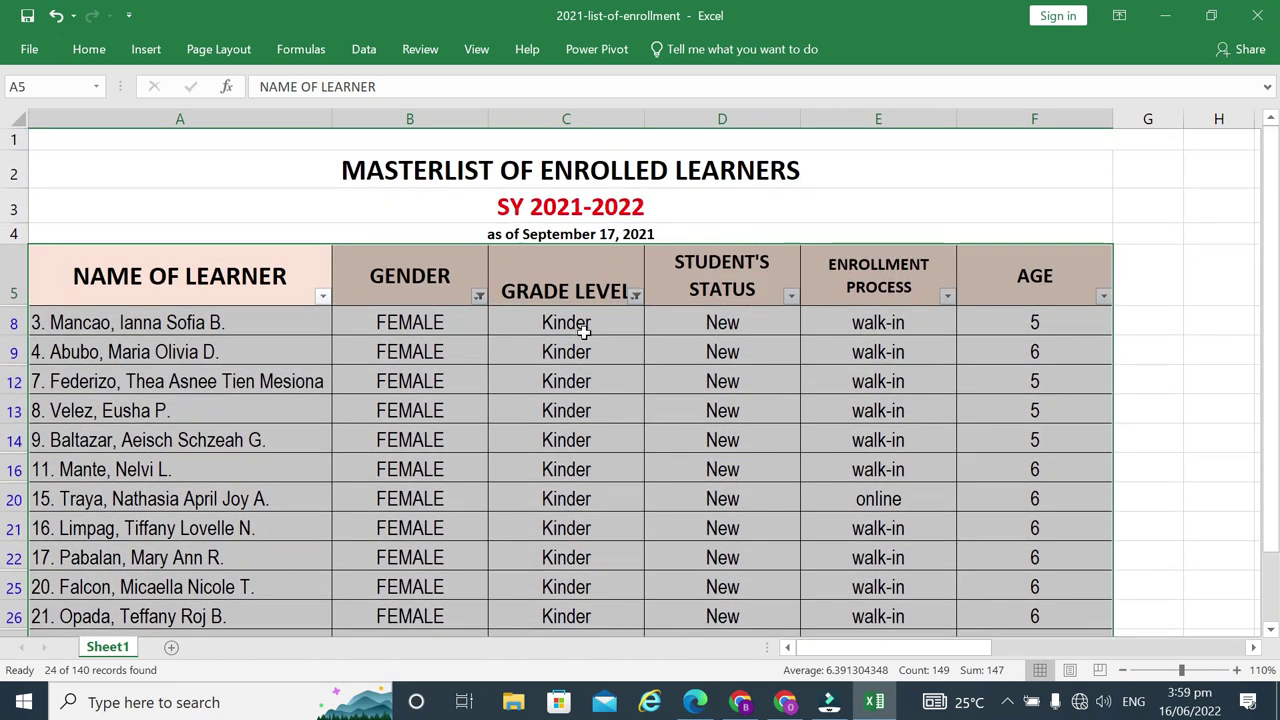
Step: Clear the GRADE LEVEL filter, then the GENDER filter, to show all learners
left_click(636, 296)
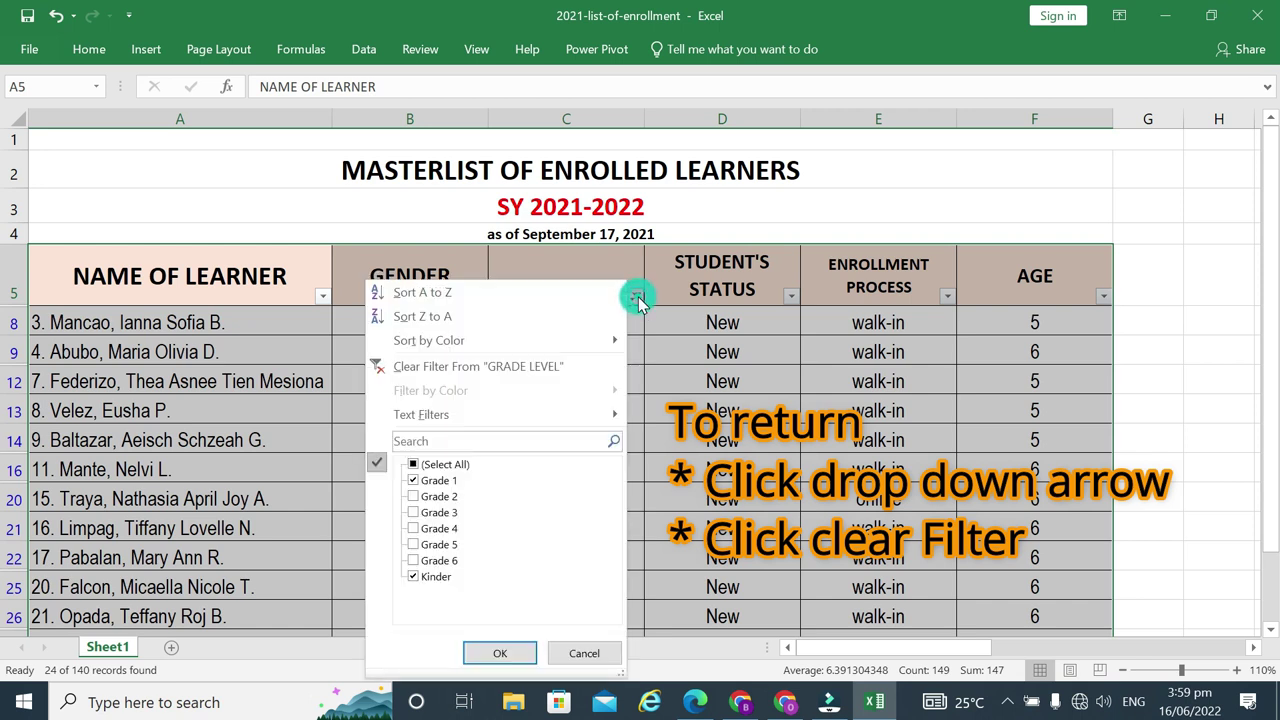
left_click(538, 366)
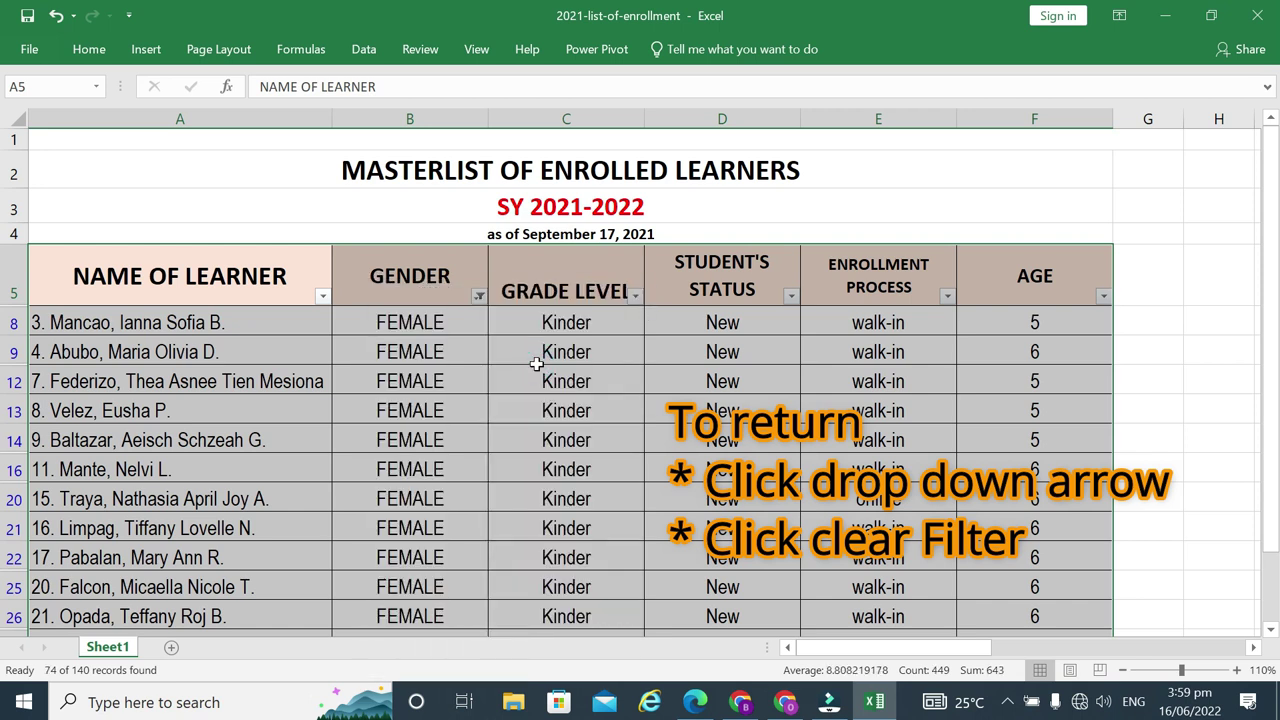
left_click(478, 295)
left_click(373, 368)
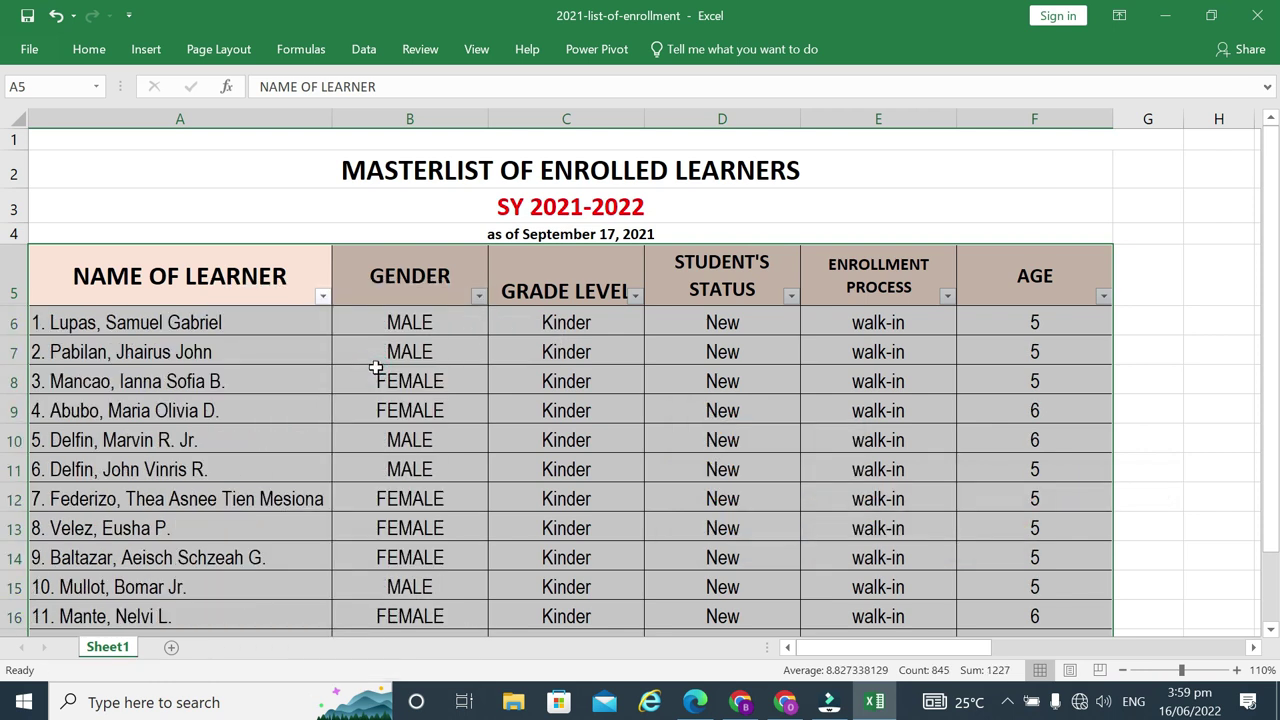
scroll(395, 360, "down", 2)
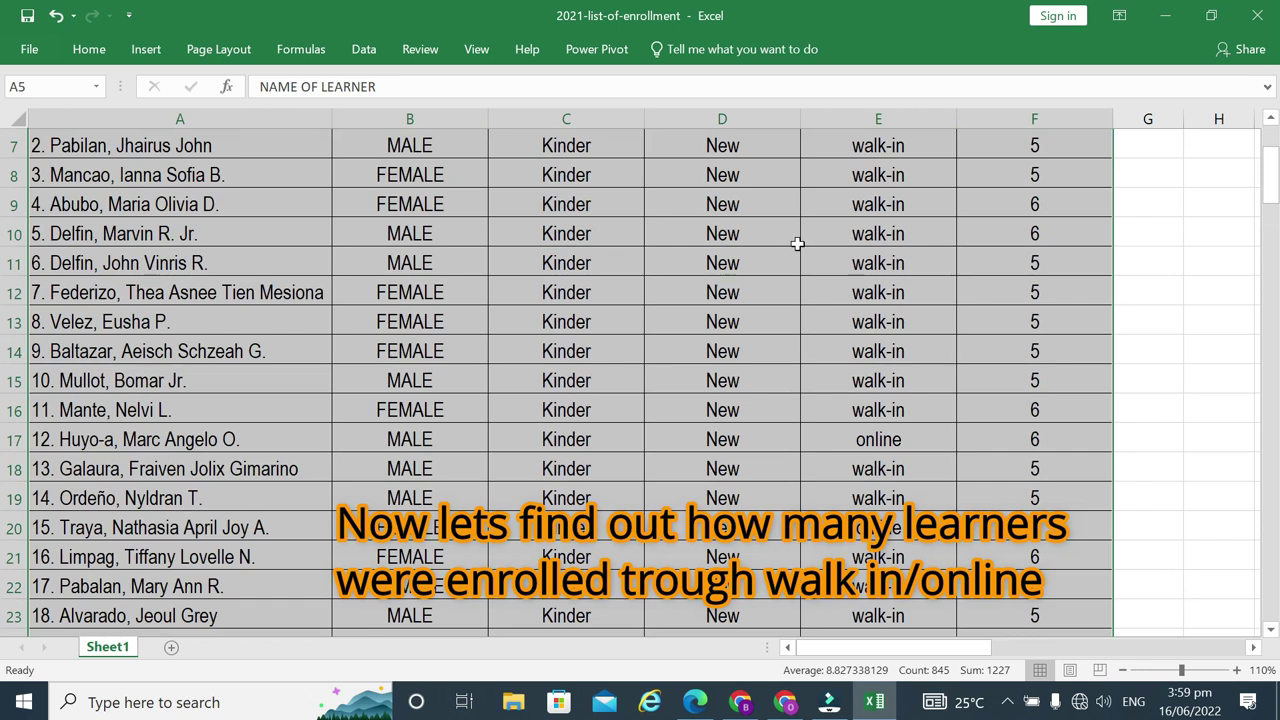
scroll(986, 249, "up", 2)
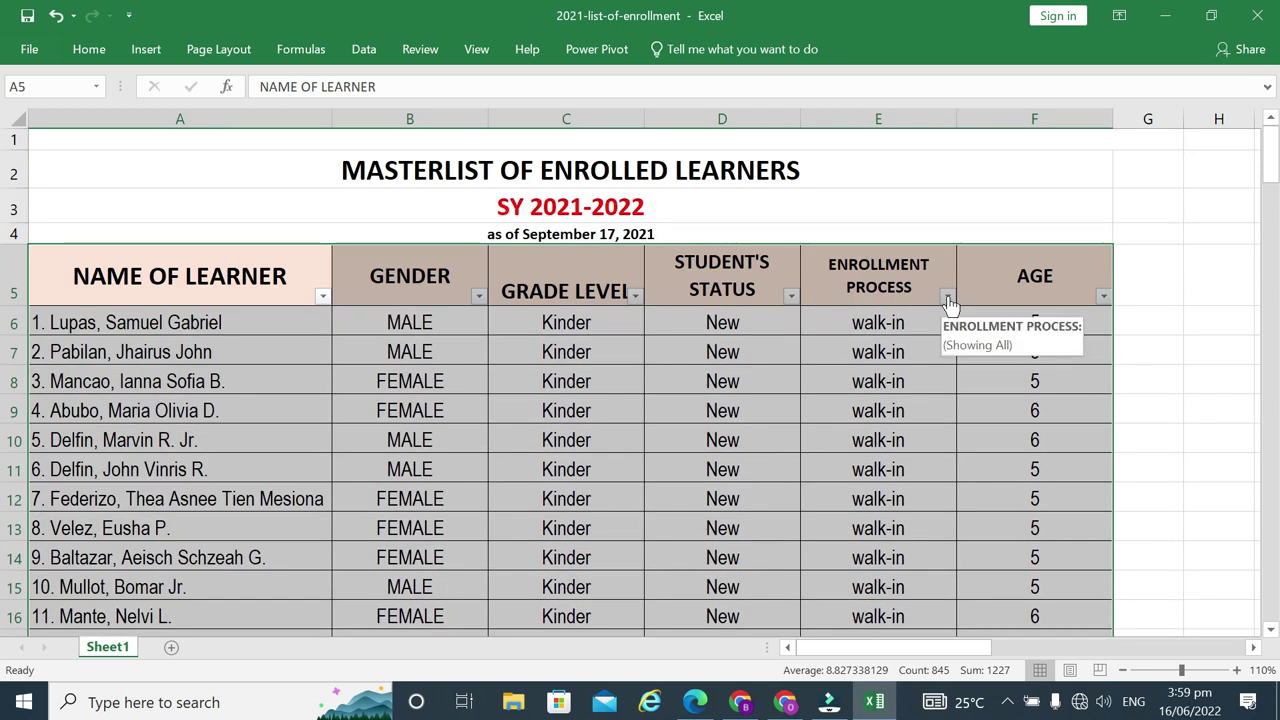
Step: Filter ENROLLMENT PROCESS to walk-in only, showing 96 of 140 learners
left_click(947, 297)
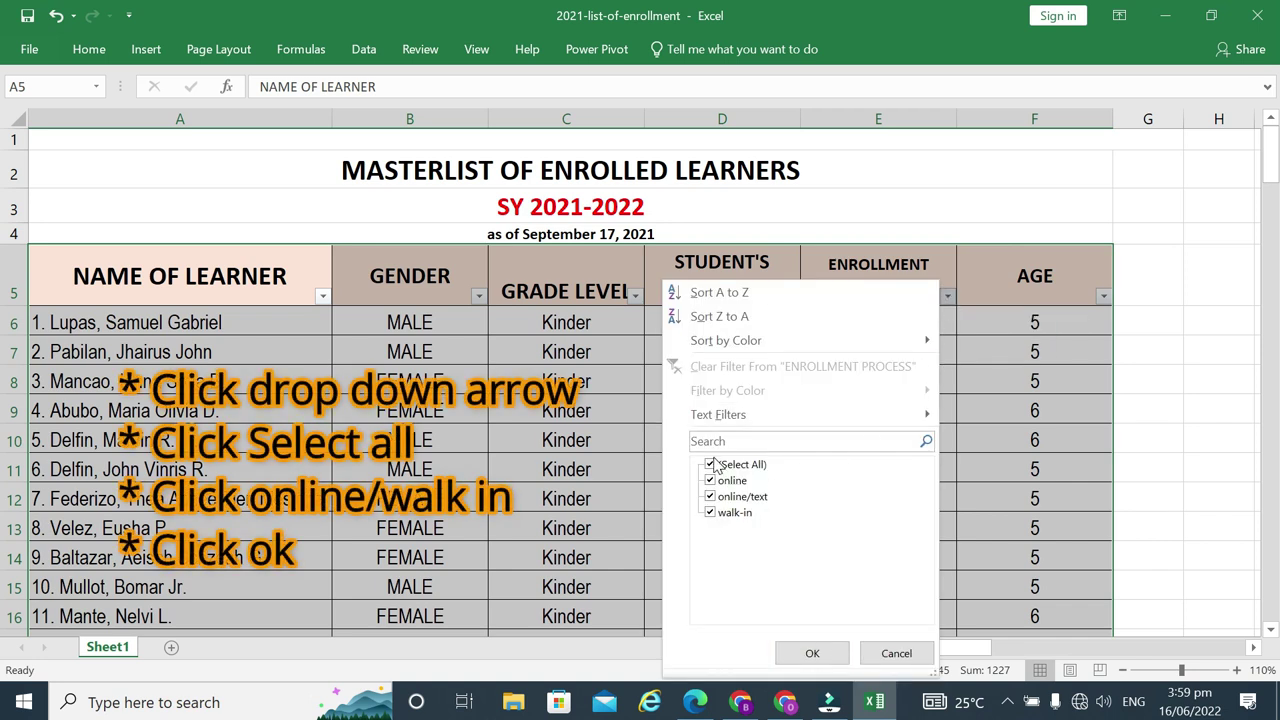
left_click(712, 465)
left_click(711, 512)
left_click(808, 653)
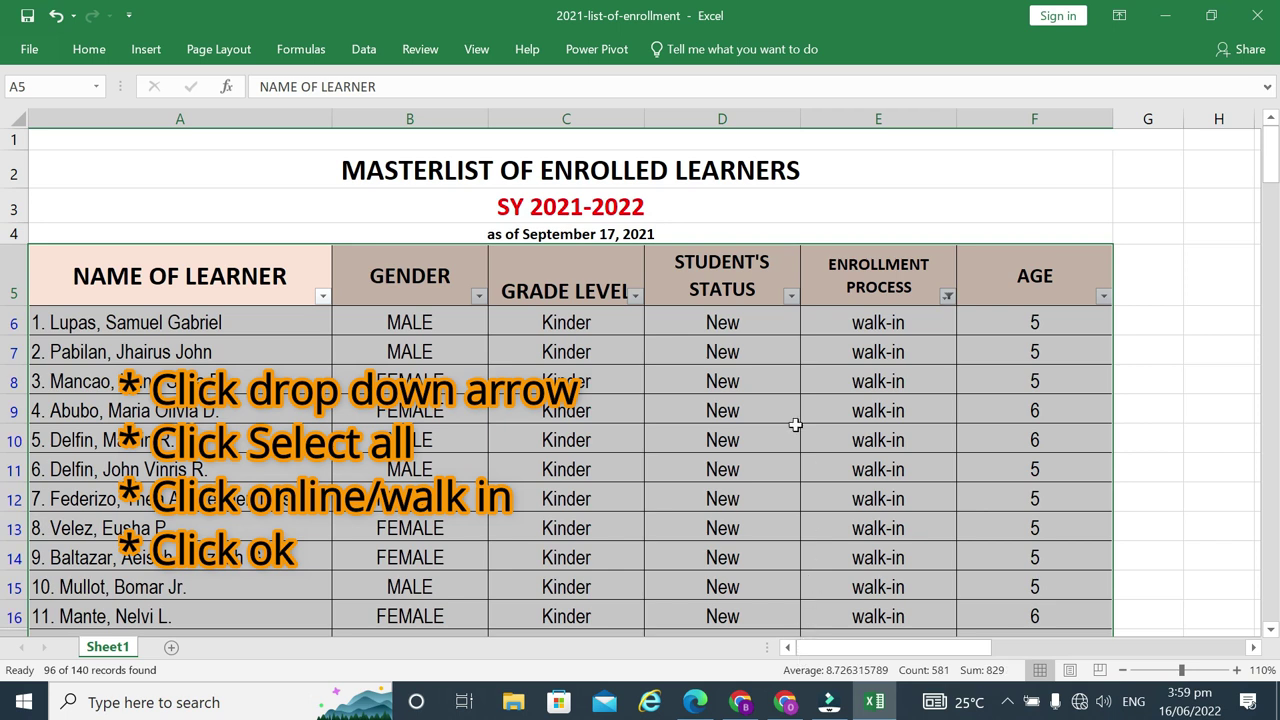
scroll(766, 385, "down", 3)
scroll(766, 390, "down", 3)
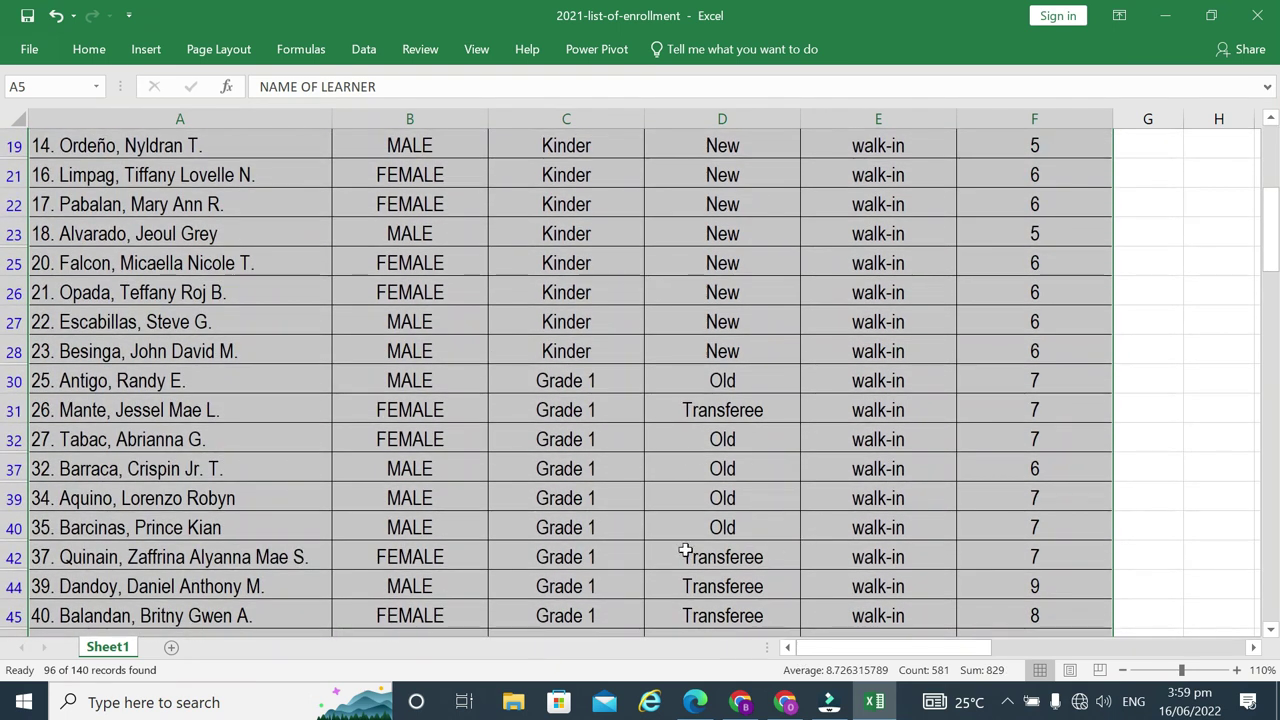
mouse_move(73, 684)
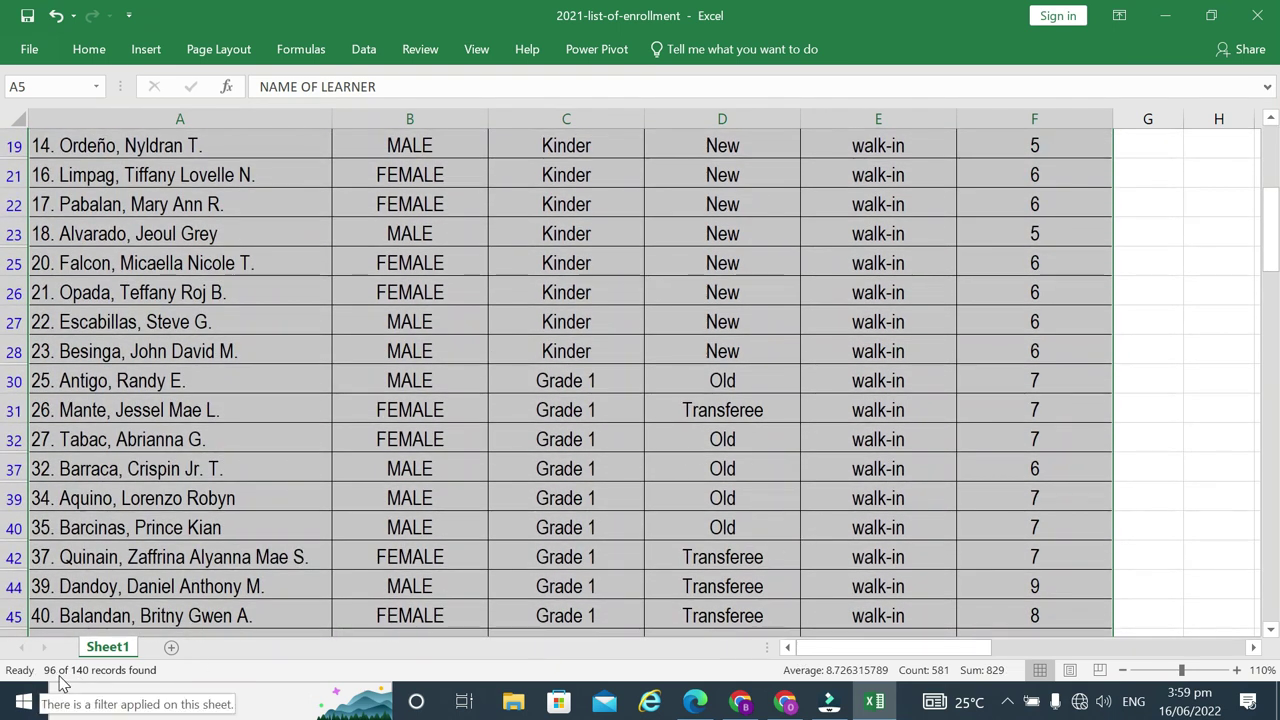
scroll(960, 425, "down", 4)
scroll(949, 443, "down", 2)
scroll(948, 446, "up", 5)
scroll(949, 446, "up", 5)
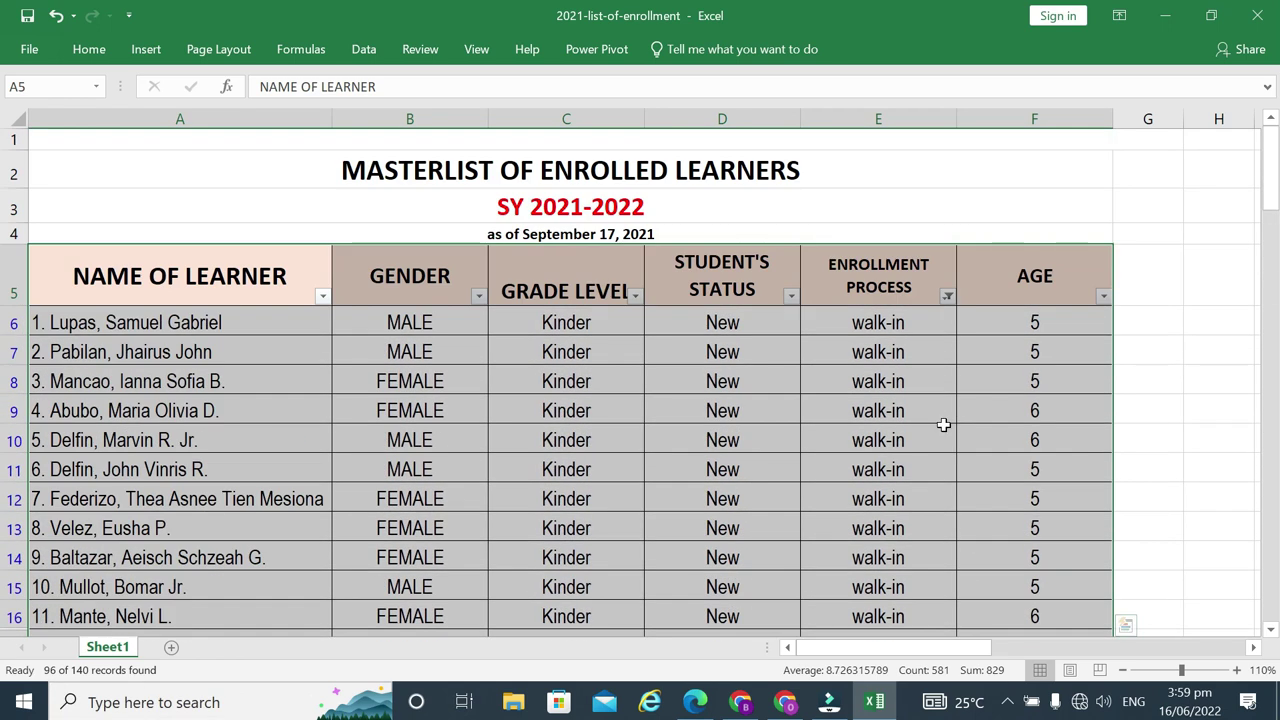
left_click(947, 298)
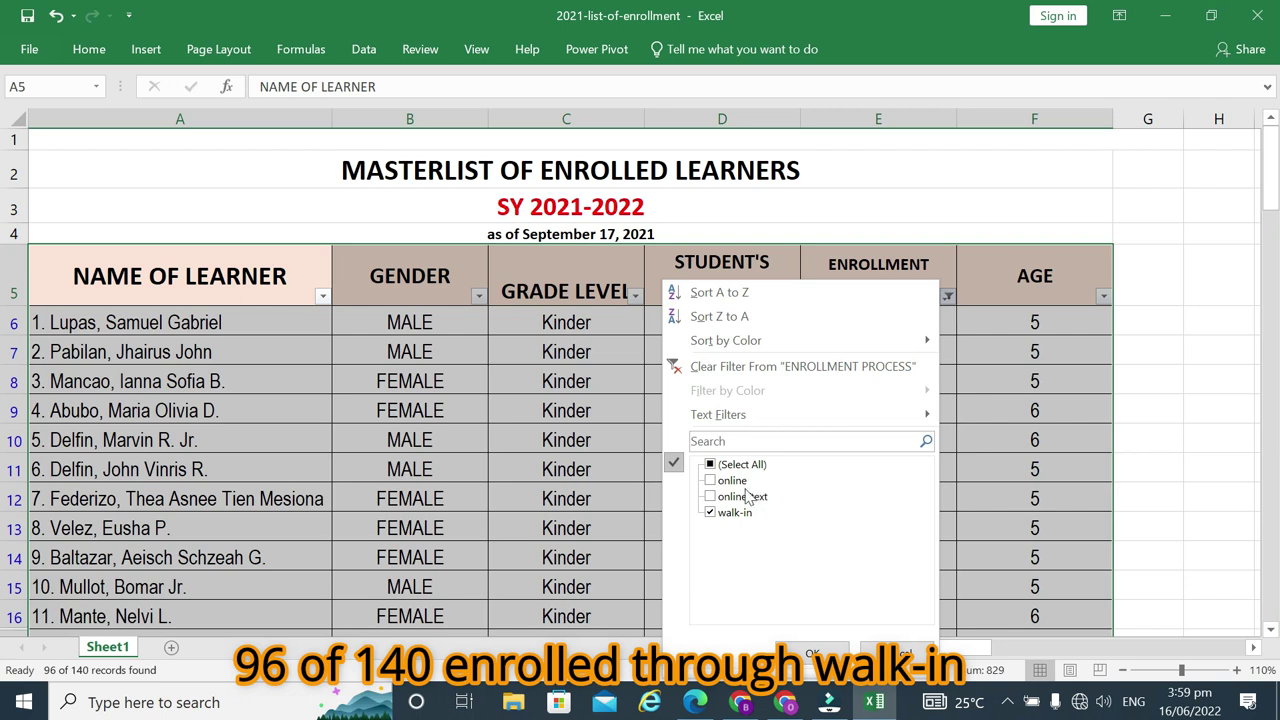
Step: Set the Enrollment Process filter to 'online' only, leaving 43 of 140 records
left_click(710, 496)
left_click(710, 480)
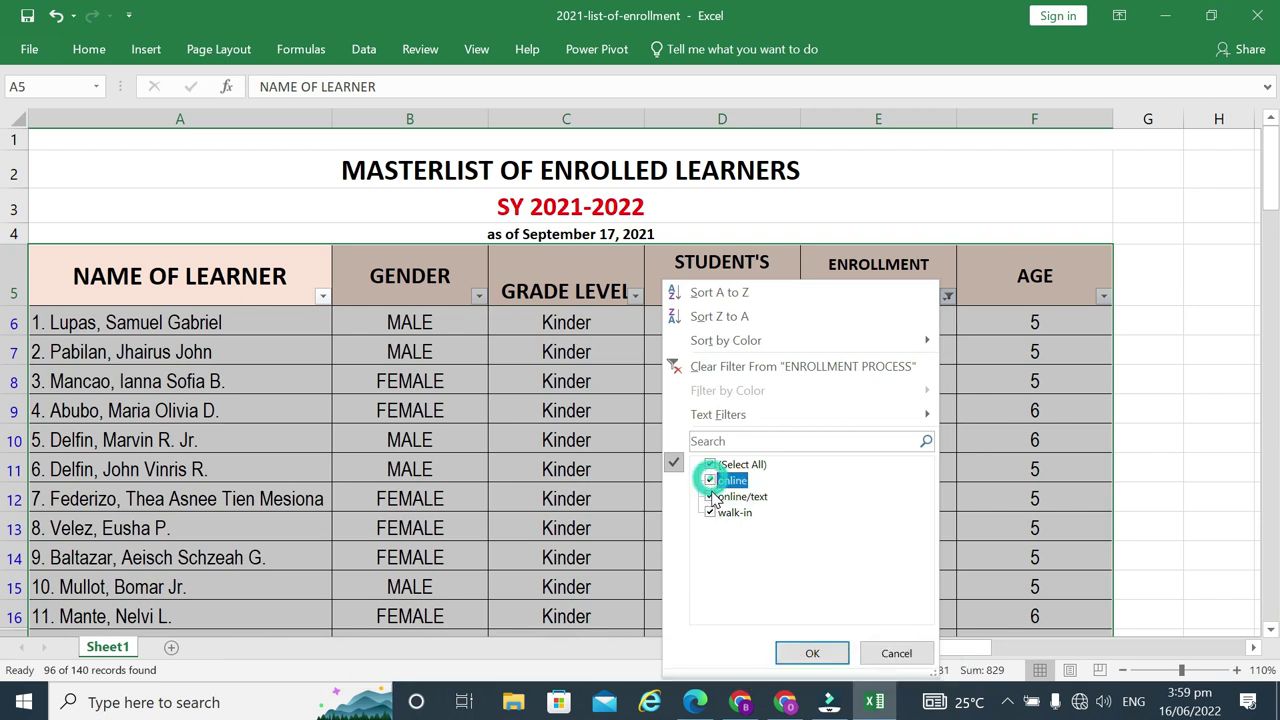
left_click(710, 464)
left_click(710, 480)
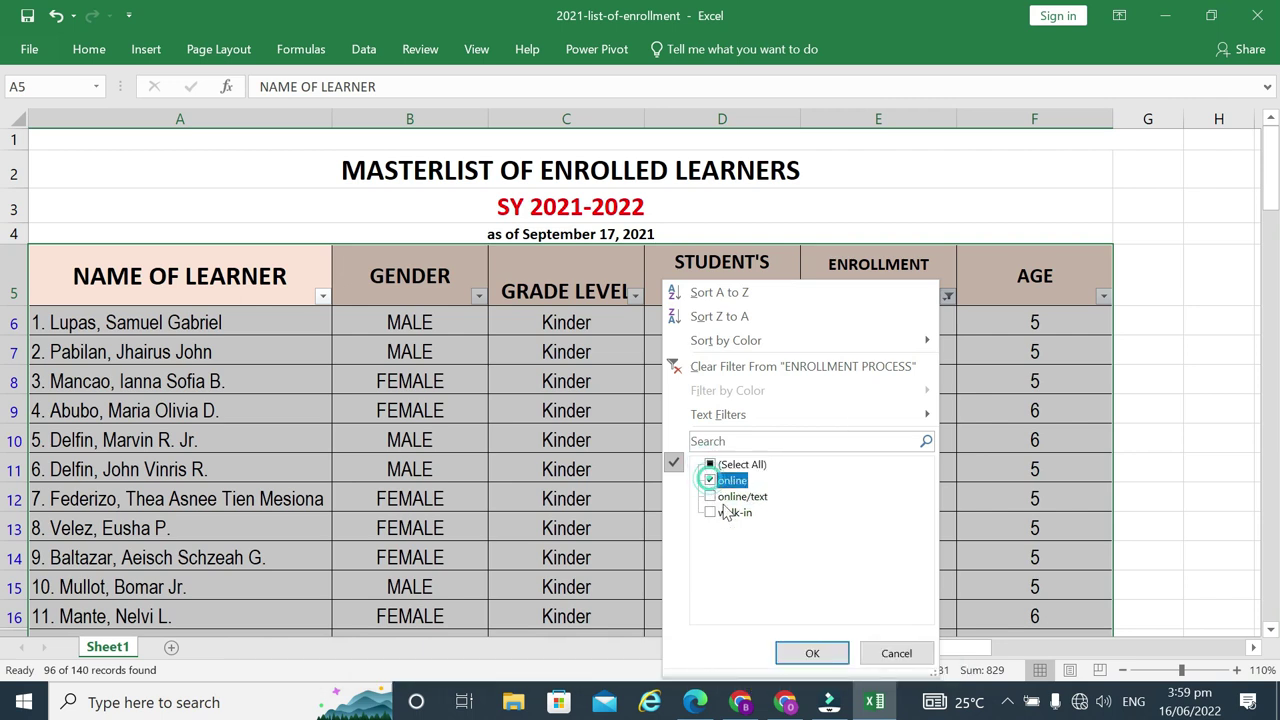
left_click(812, 651)
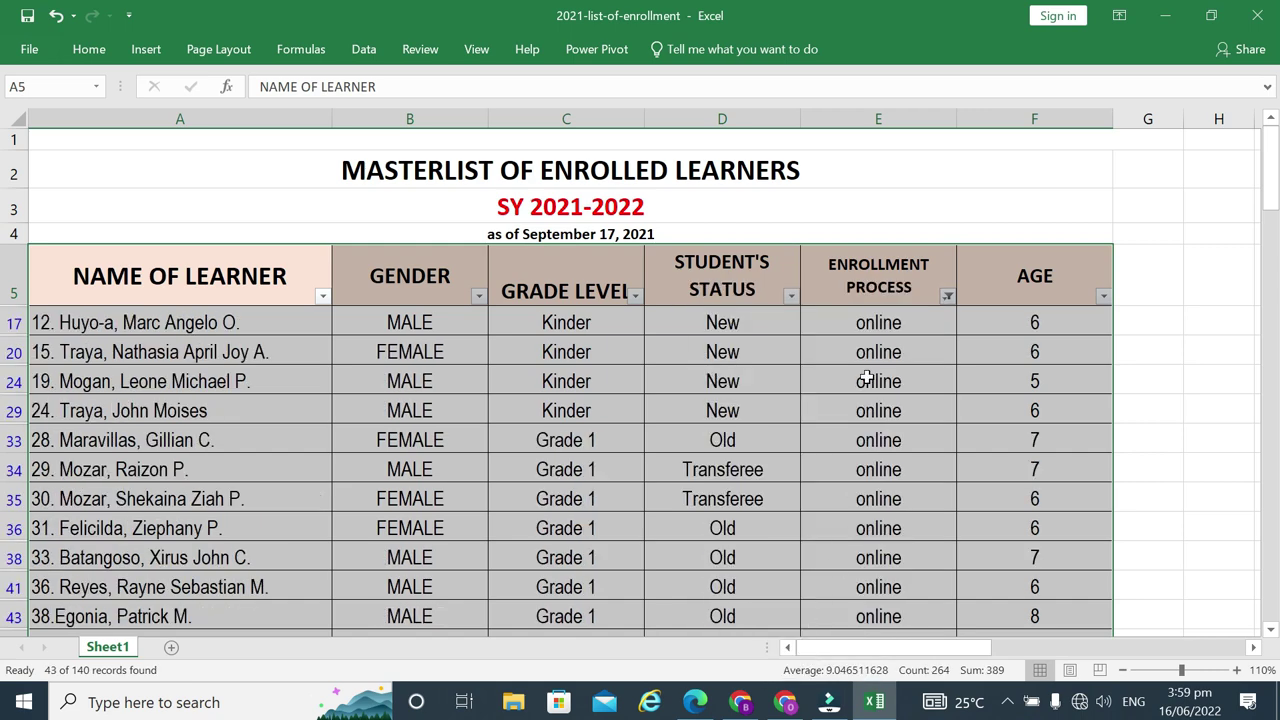
Step: Review the 43 online learners, then reopen the Enrollment Process filter dropdown
scroll(864, 335, "down", 1)
scroll(863, 340, "down", 2)
scroll(863, 348, "down", 1)
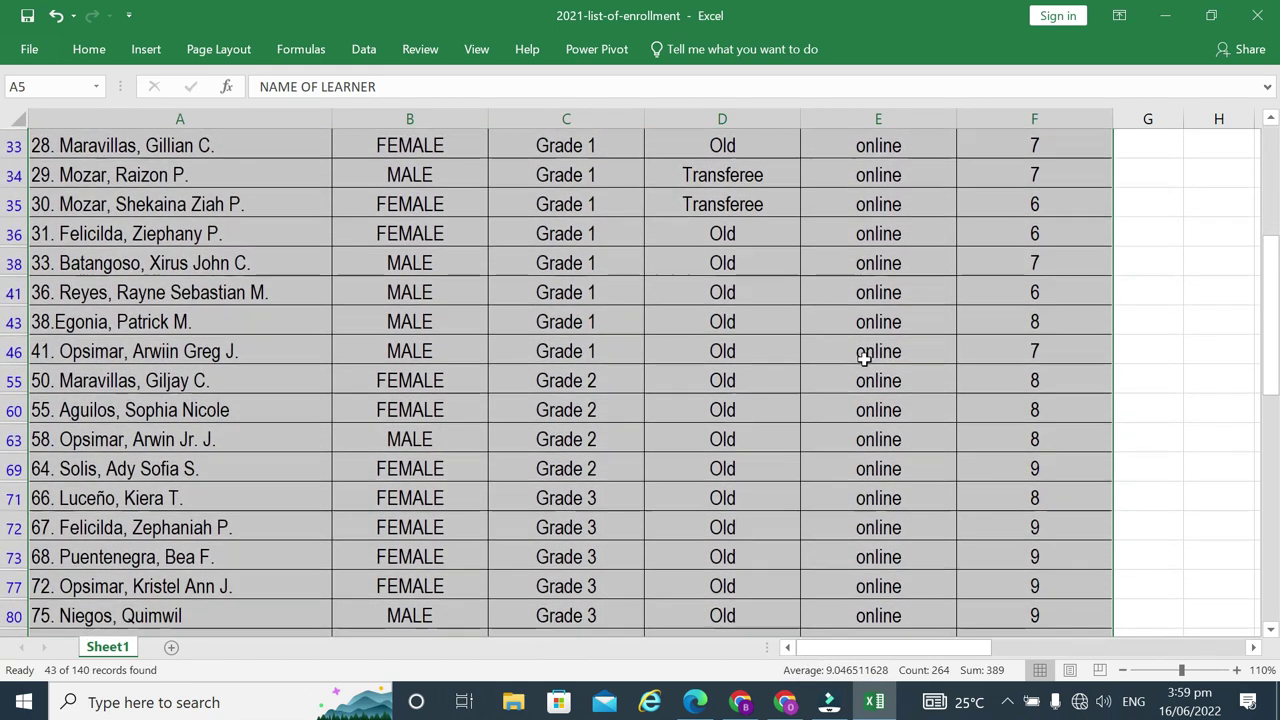
scroll(870, 390, "down", 2)
scroll(872, 397, "down", 1)
scroll(872, 400, "down", 2)
scroll(872, 402, "down", 2)
scroll(876, 403, "down", 2)
scroll(876, 403, "up", 5)
scroll(880, 400, "up", 2)
scroll(884, 396, "up", 1)
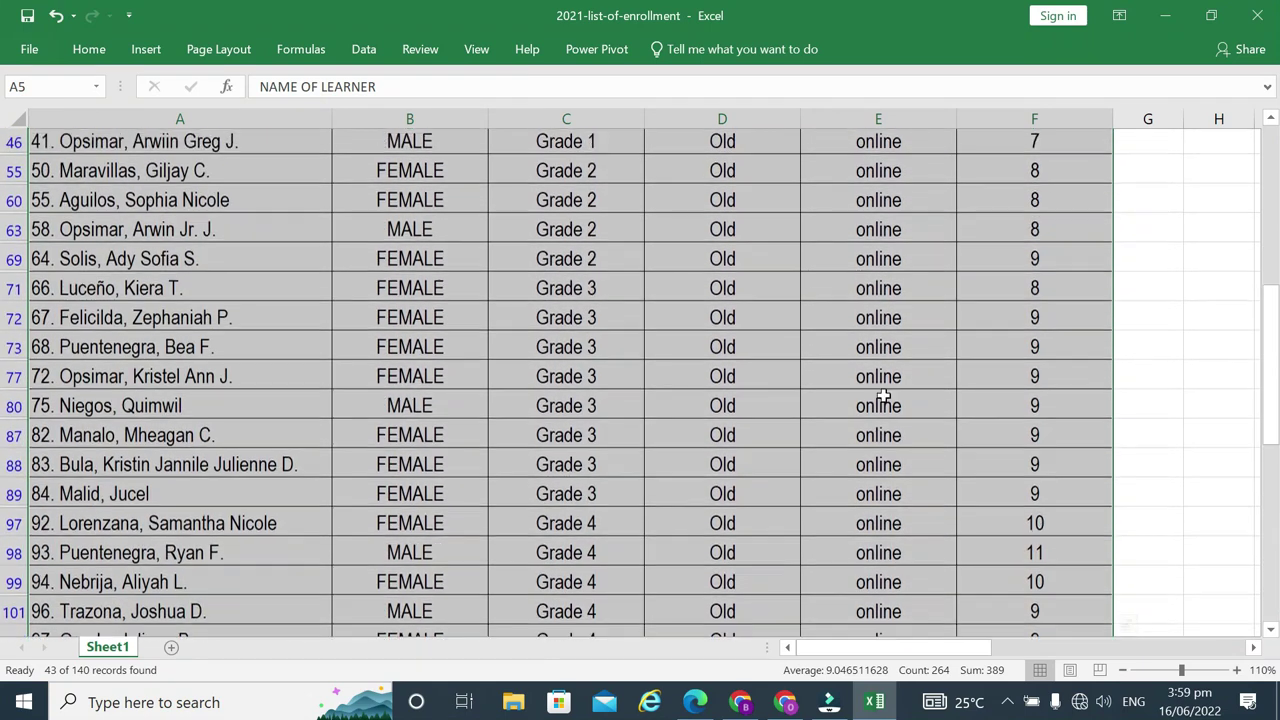
scroll(888, 393, "up", 1)
scroll(888, 393, "up", 2)
scroll(886, 386, "up", 2)
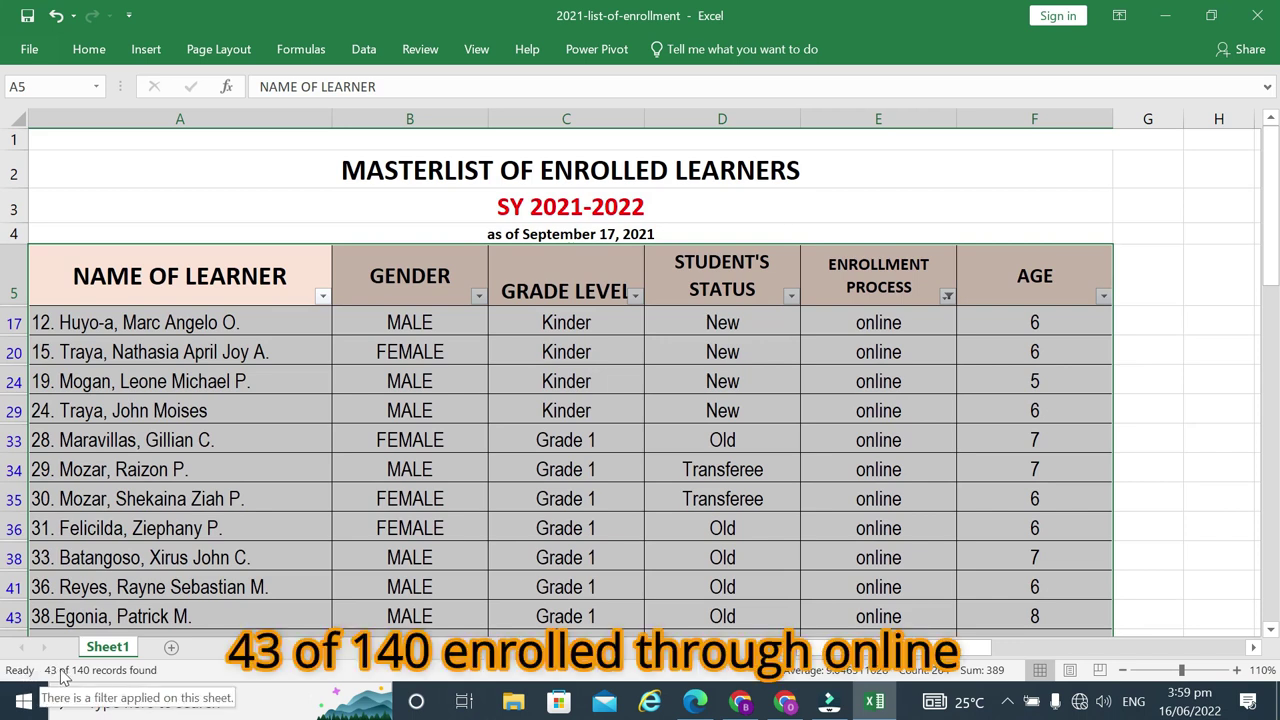
left_click(947, 296)
mouse_move(792, 346)
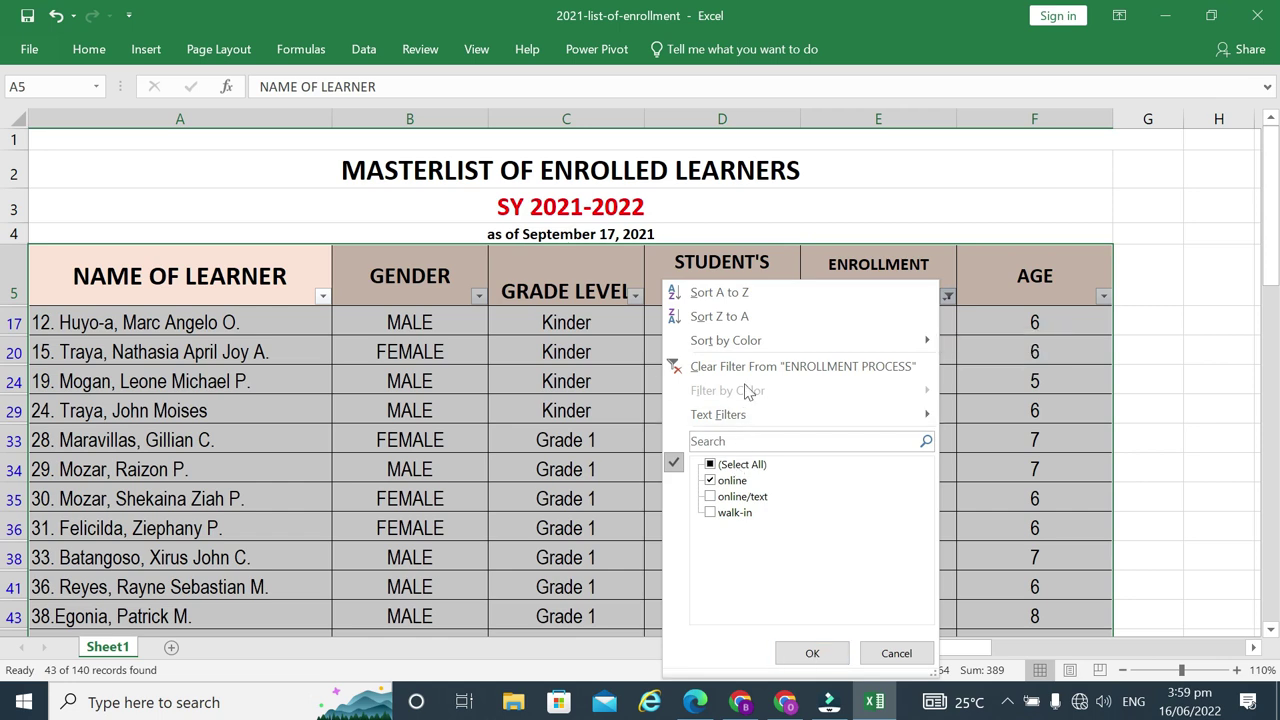
Step: Clear the Enrollment Process filter and filter Student's Status to Transferee only
left_click(752, 367)
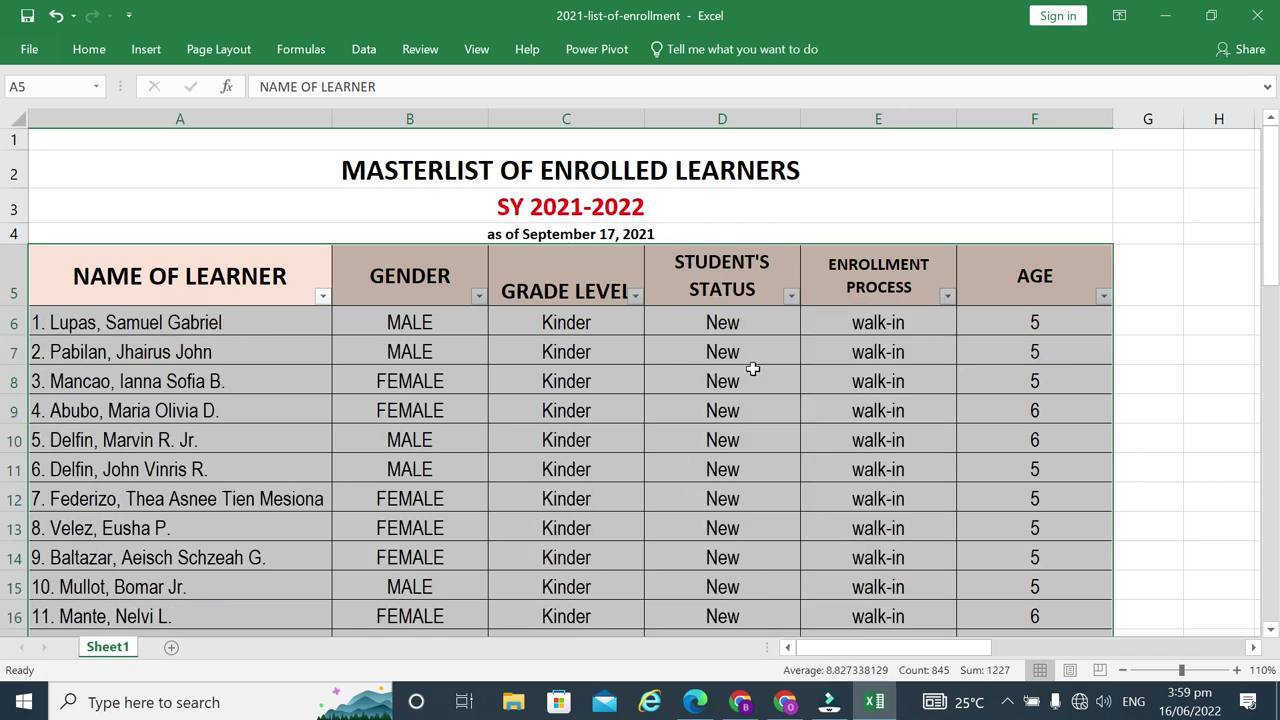
left_click(791, 297)
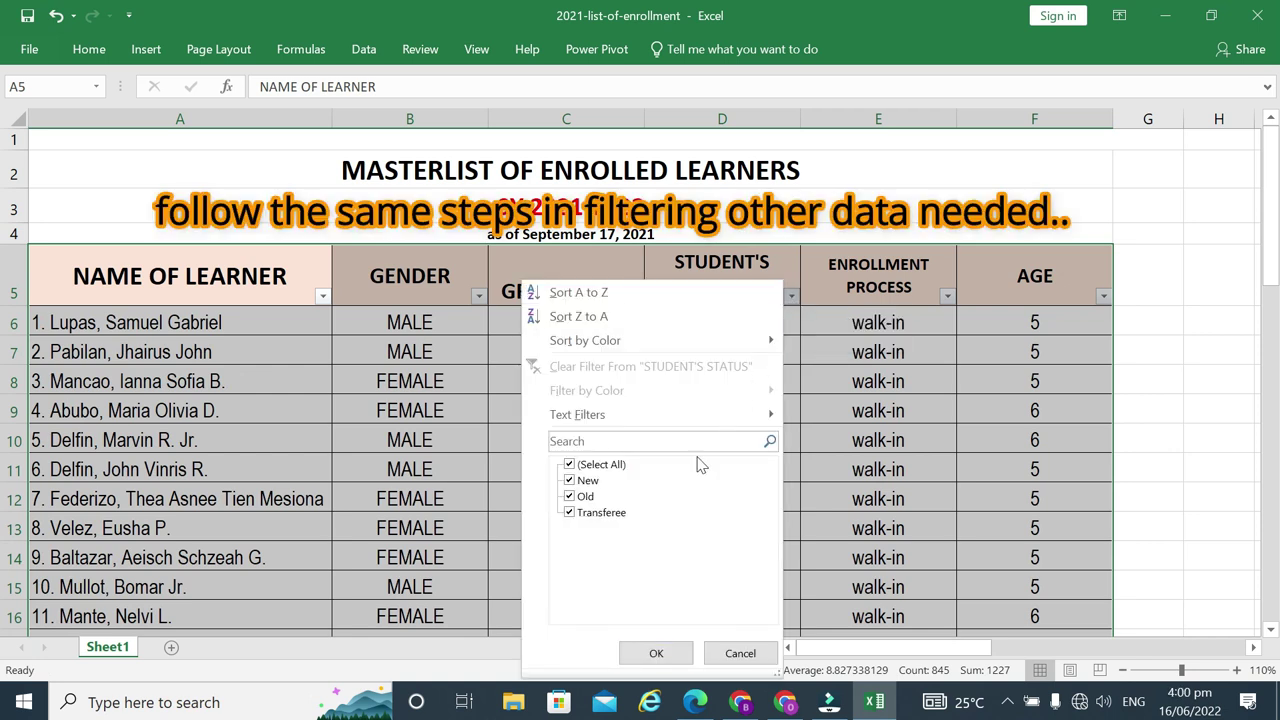
left_click(570, 465)
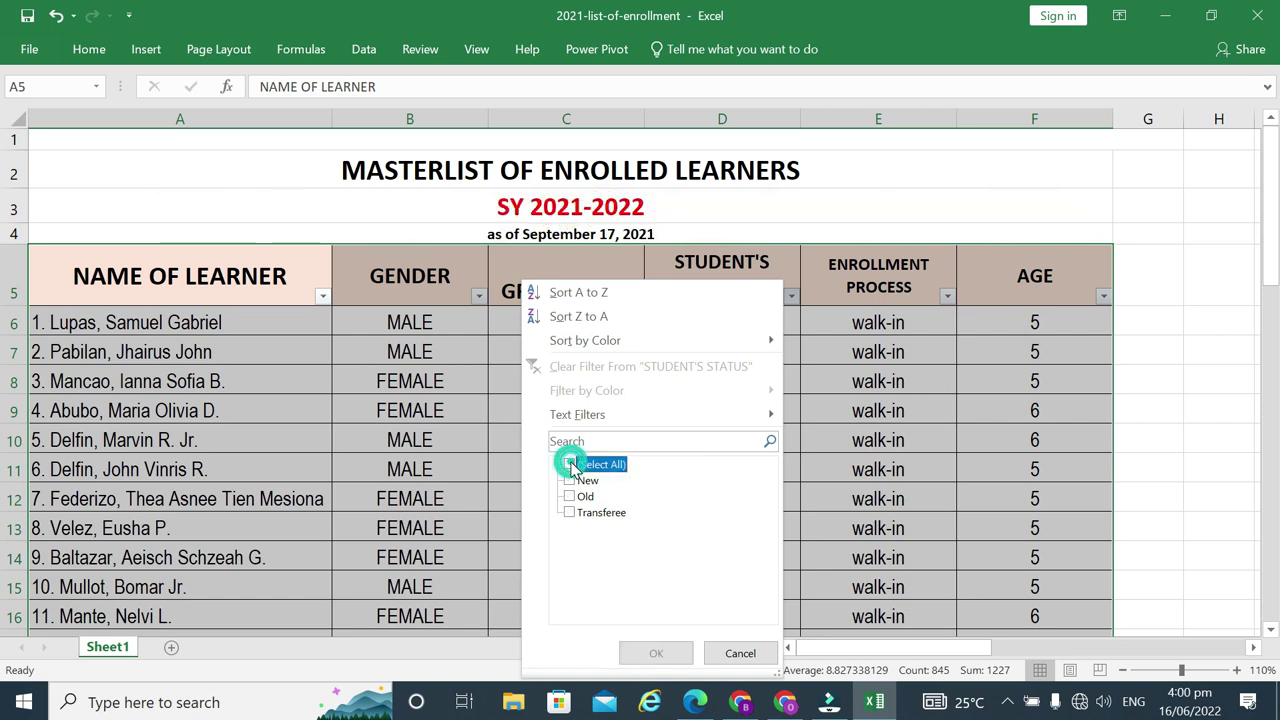
left_click(583, 514)
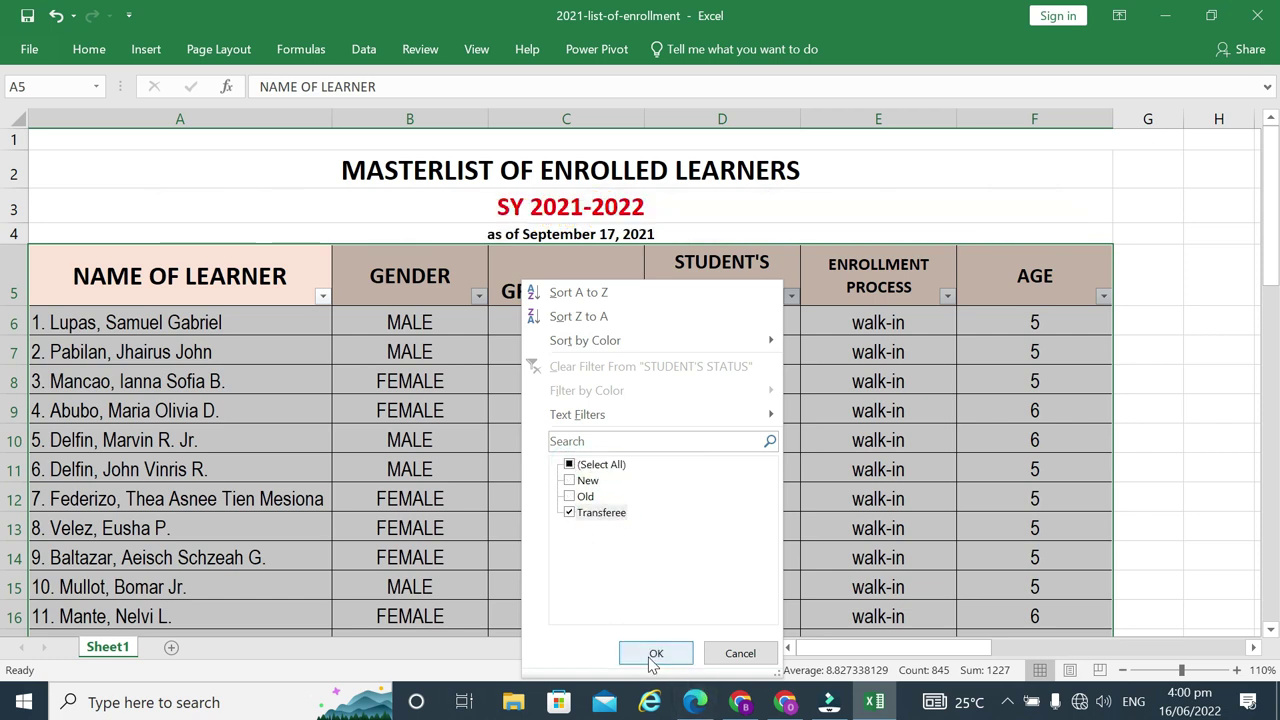
left_click(655, 655)
scroll(660, 506, "down", 3)
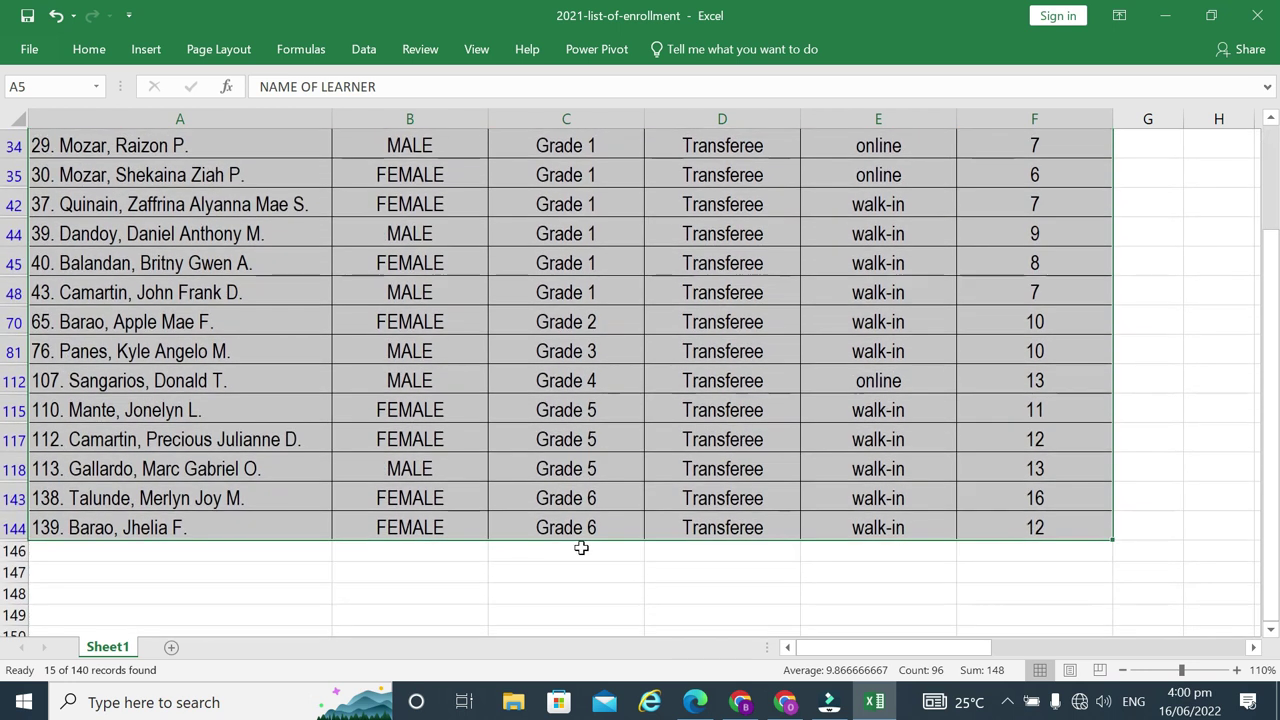
mouse_move(98, 680)
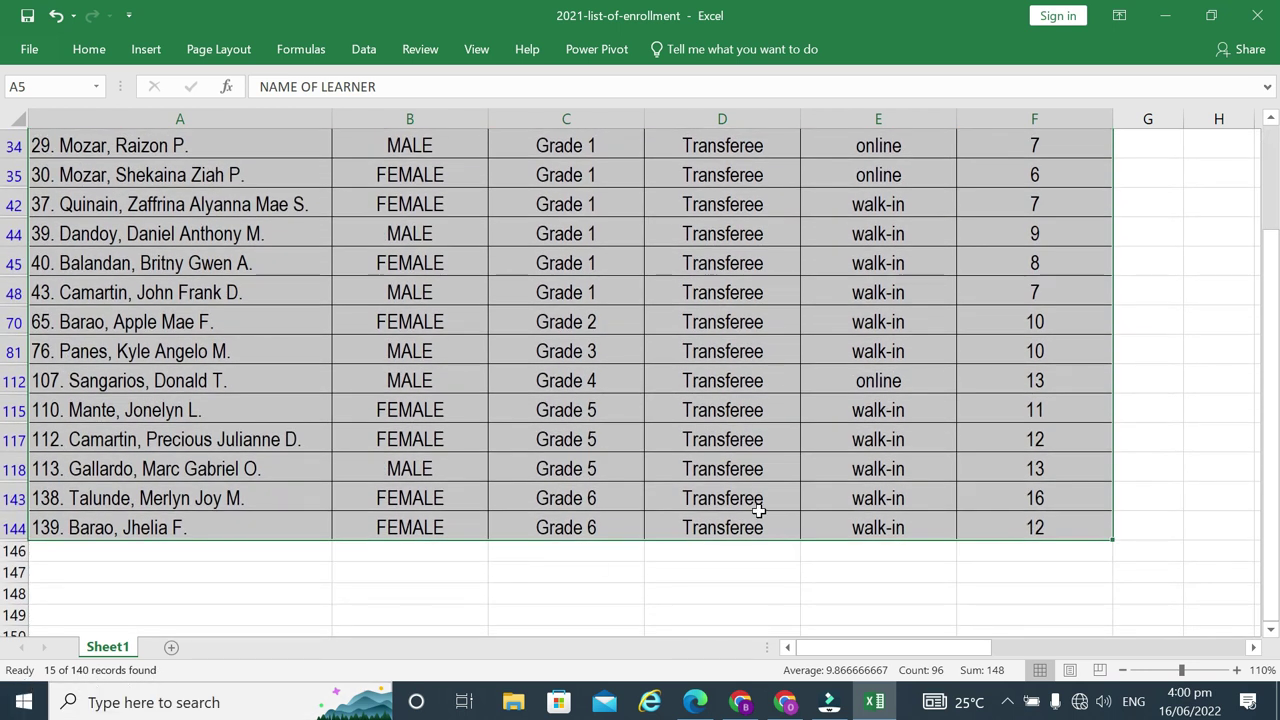
scroll(776, 499, "up", 1)
scroll(776, 499, "up", 2)
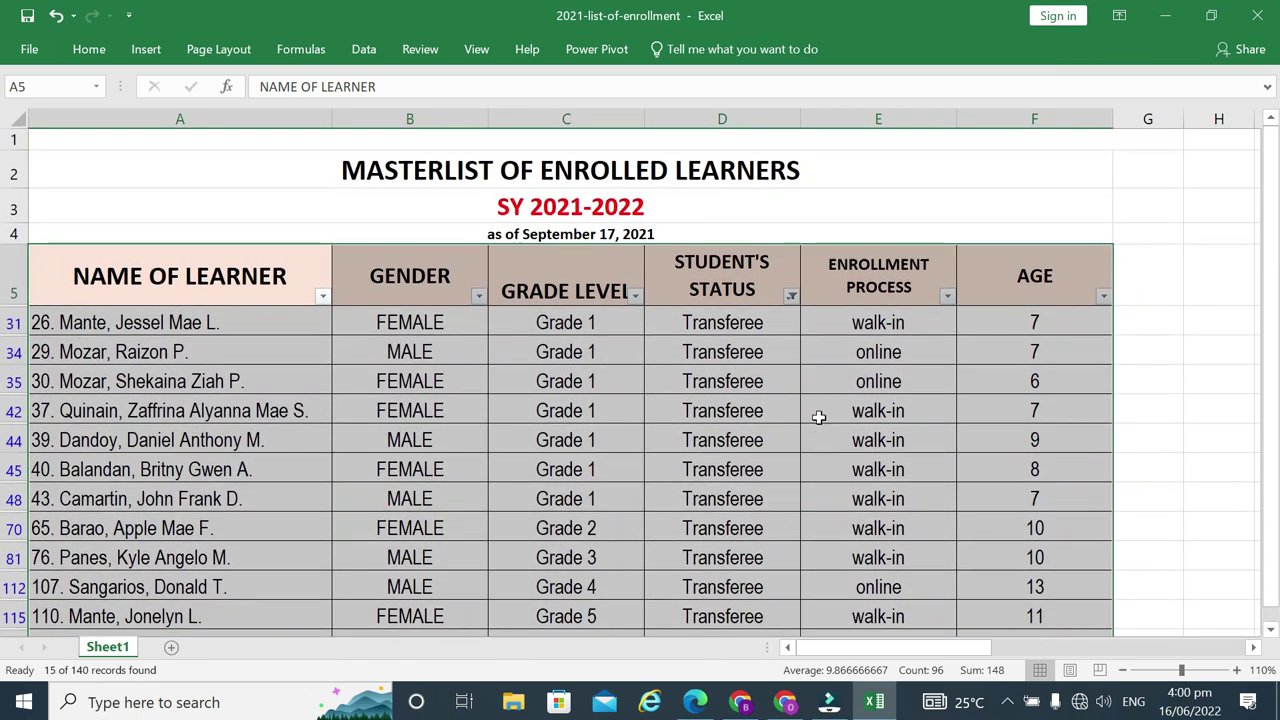
Step: Switch the Student's Status filter to Old only, showing 101 of 140 records
left_click(790, 297)
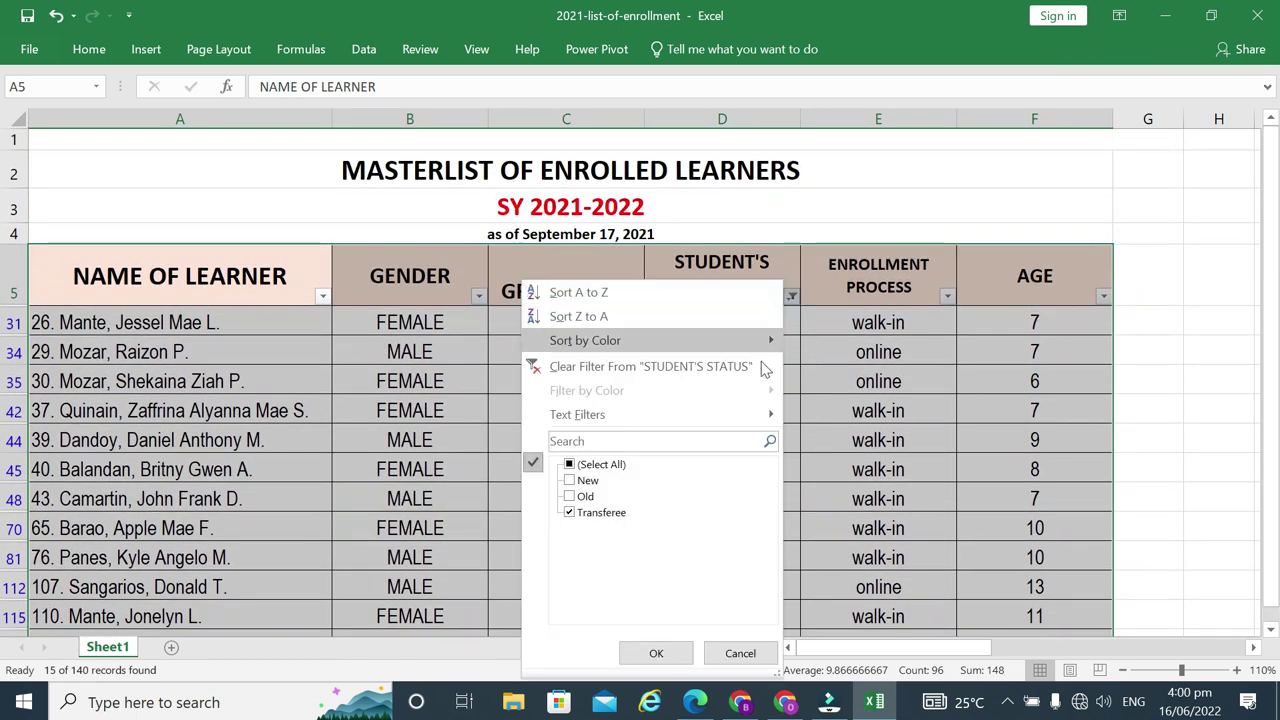
left_click(570, 464)
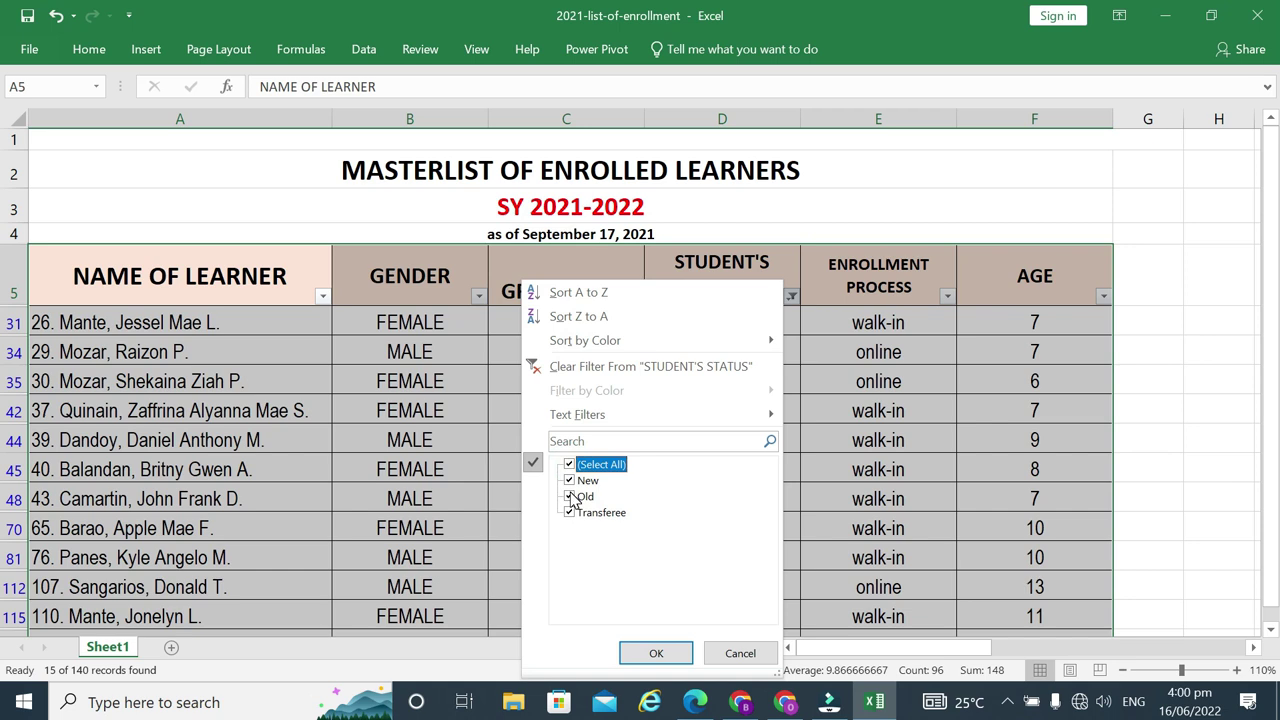
left_click(570, 464)
left_click(569, 512)
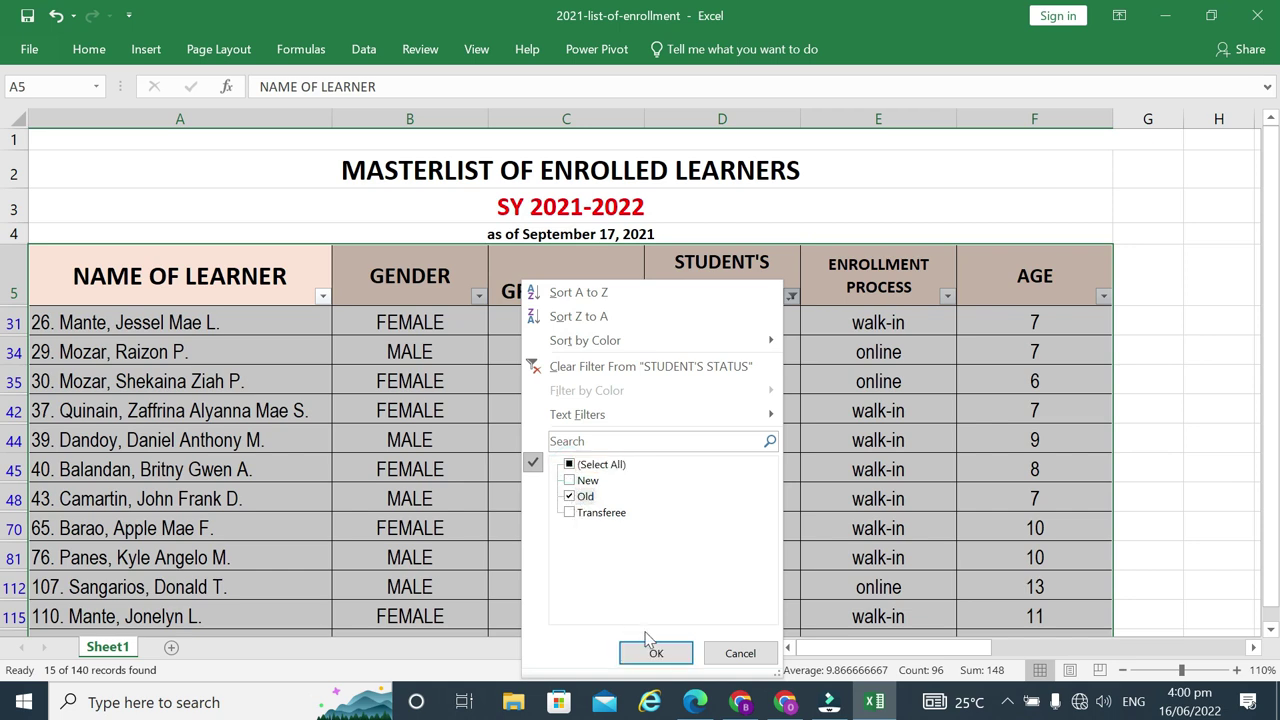
left_click(656, 653)
scroll(730, 330, "down", 3)
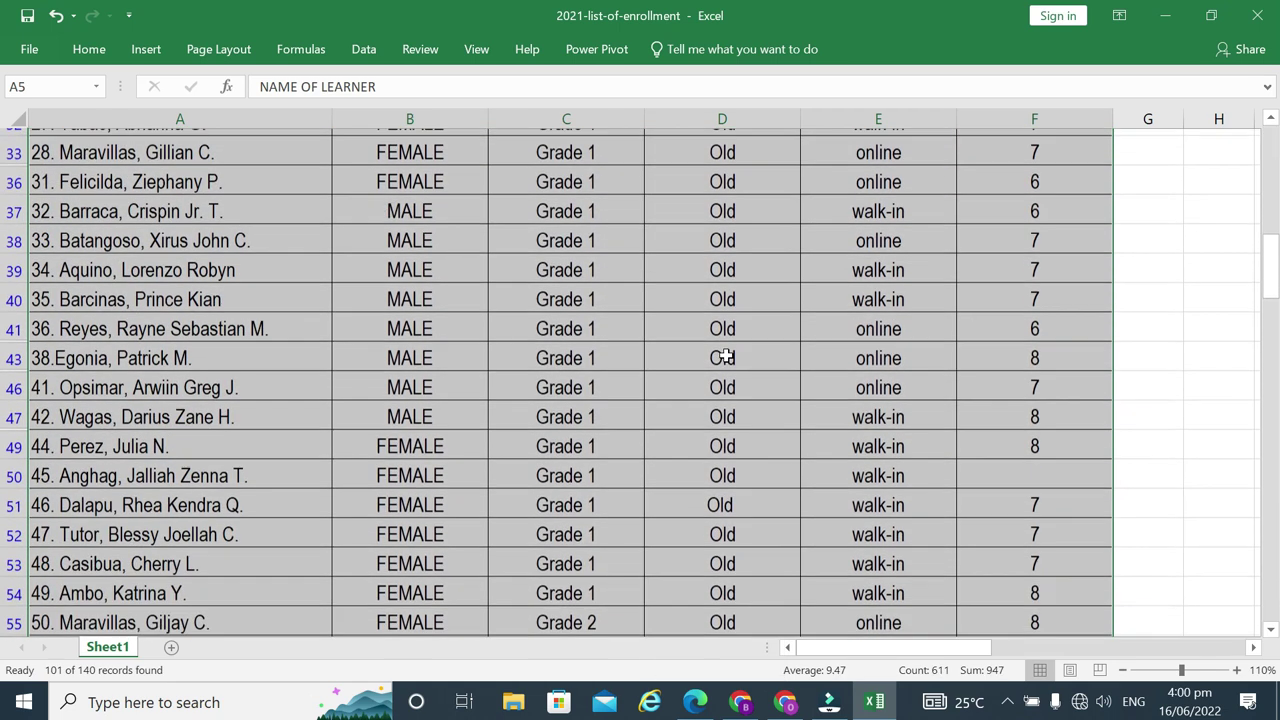
scroll(722, 480, "down", 2)
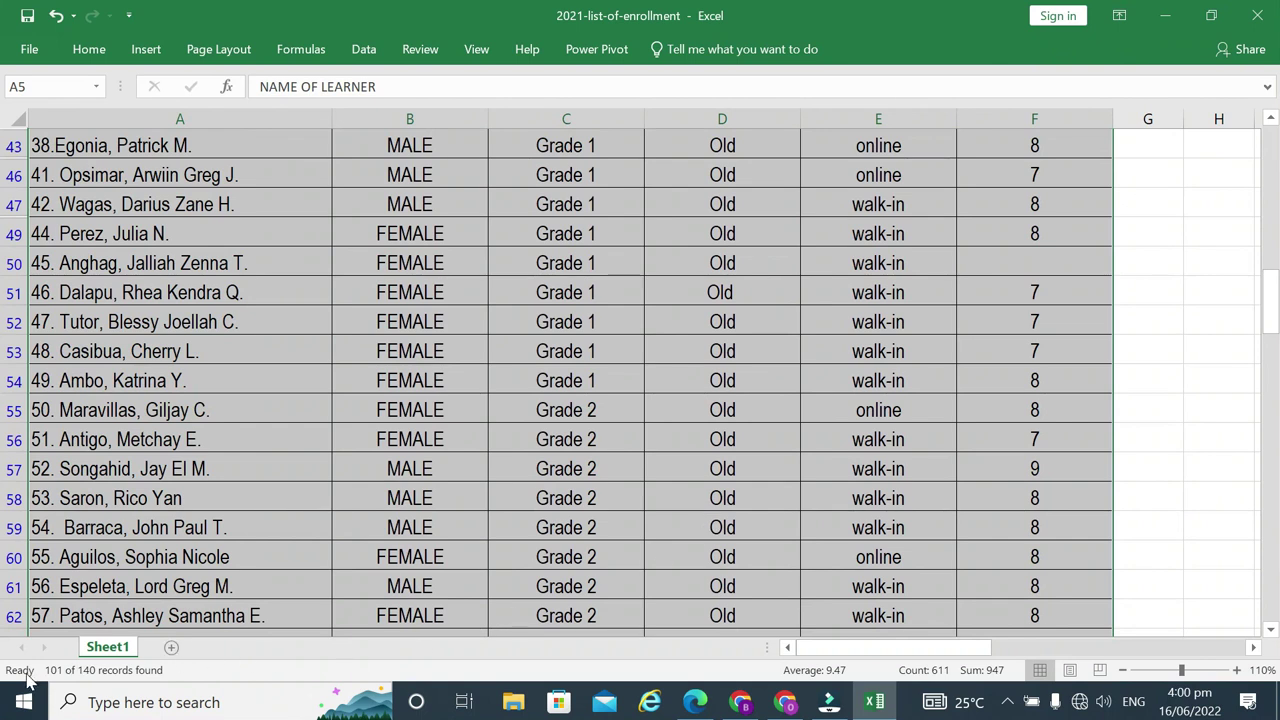
mouse_move(62, 681)
scroll(709, 491, "down", 1)
scroll(709, 494, "down", 2)
scroll(709, 494, "down", 2)
scroll(709, 494, "up", 1)
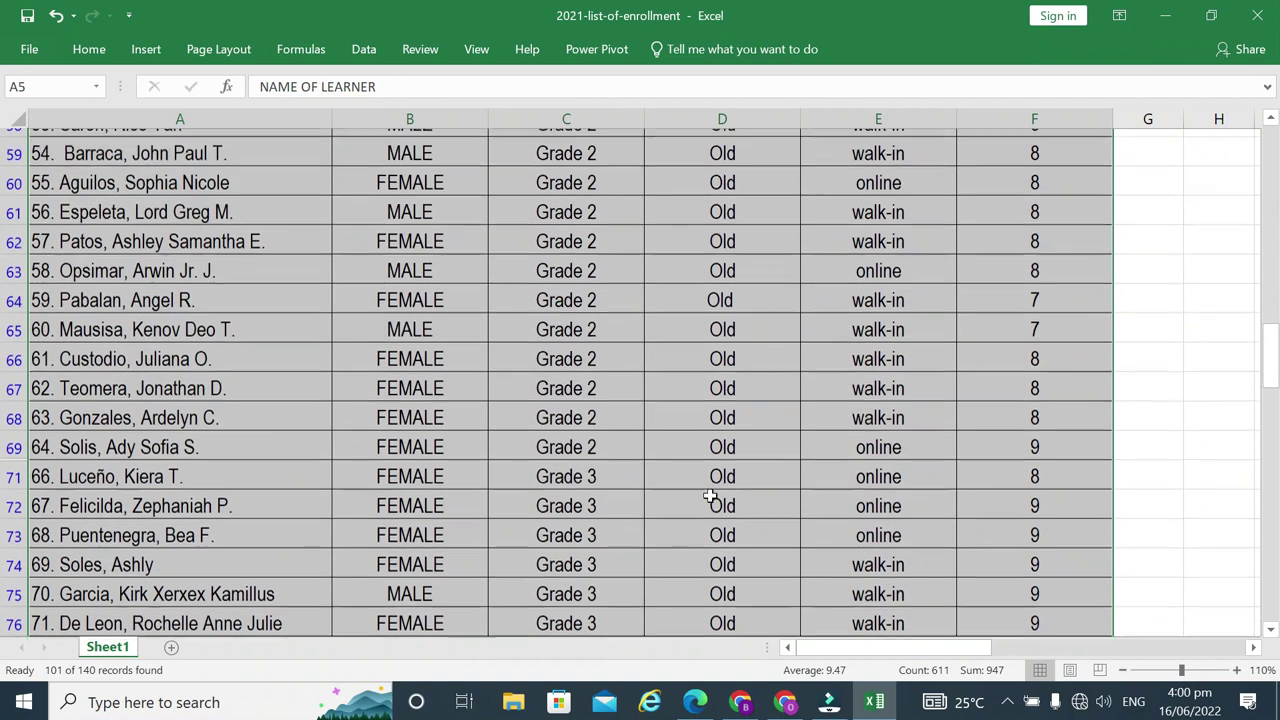
scroll(711, 494, "up", 5)
scroll(712, 494, "up", 3)
scroll(714, 494, "up", 2)
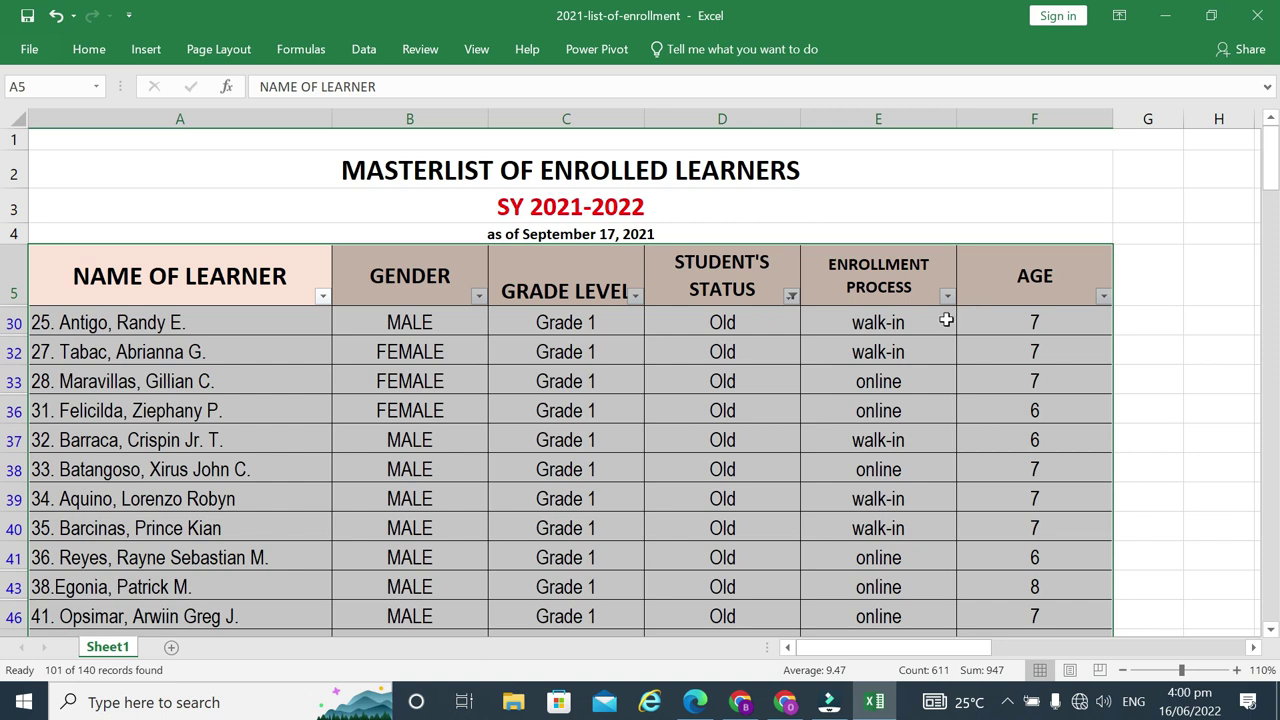
Step: Clear the STUDENT'S STATUS filter so the full list returns, starting with Kinder learners
left_click(791, 296)
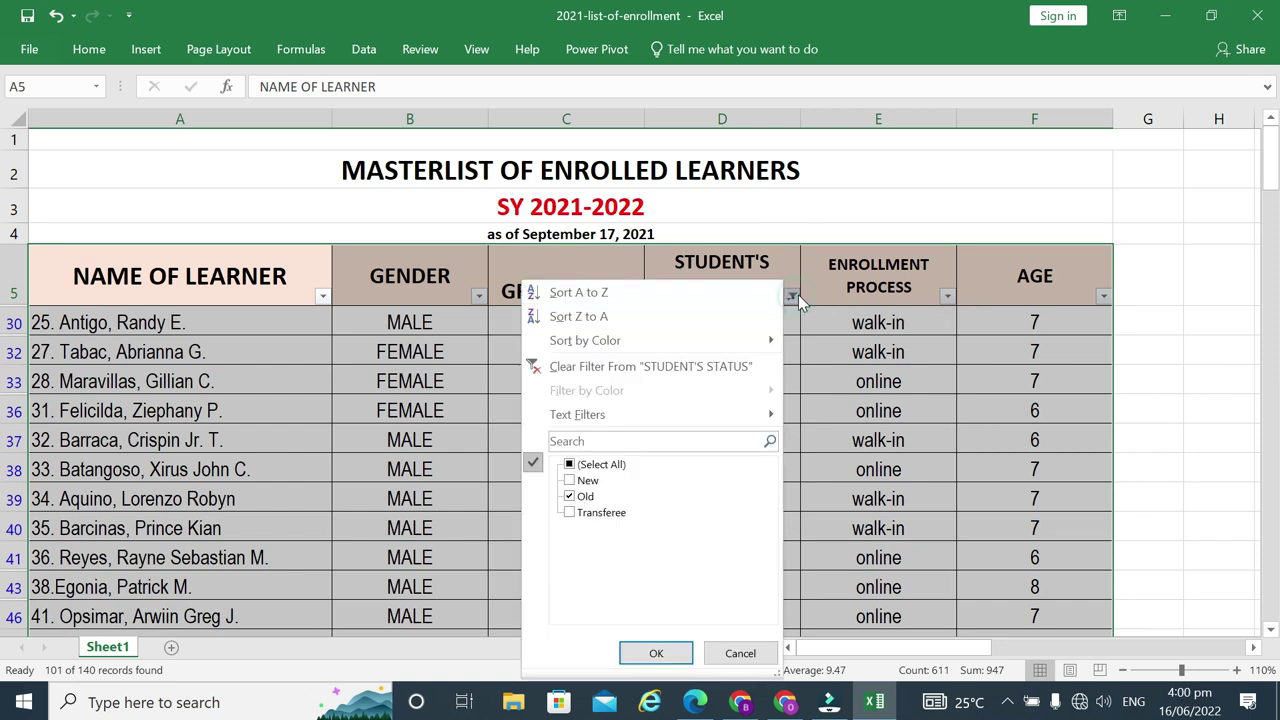
left_click(645, 370)
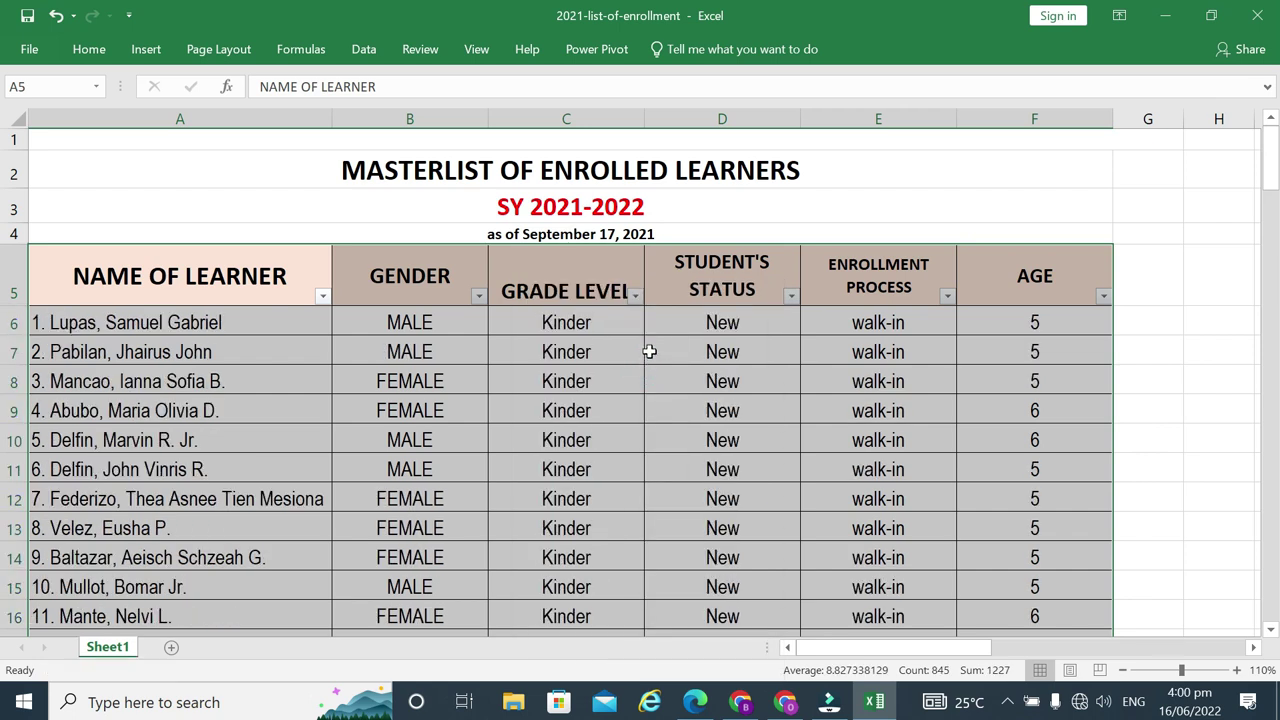
Step: Filter the list to MALE learners in Grade 5, leaving 4 of 140 records
left_click(479, 296)
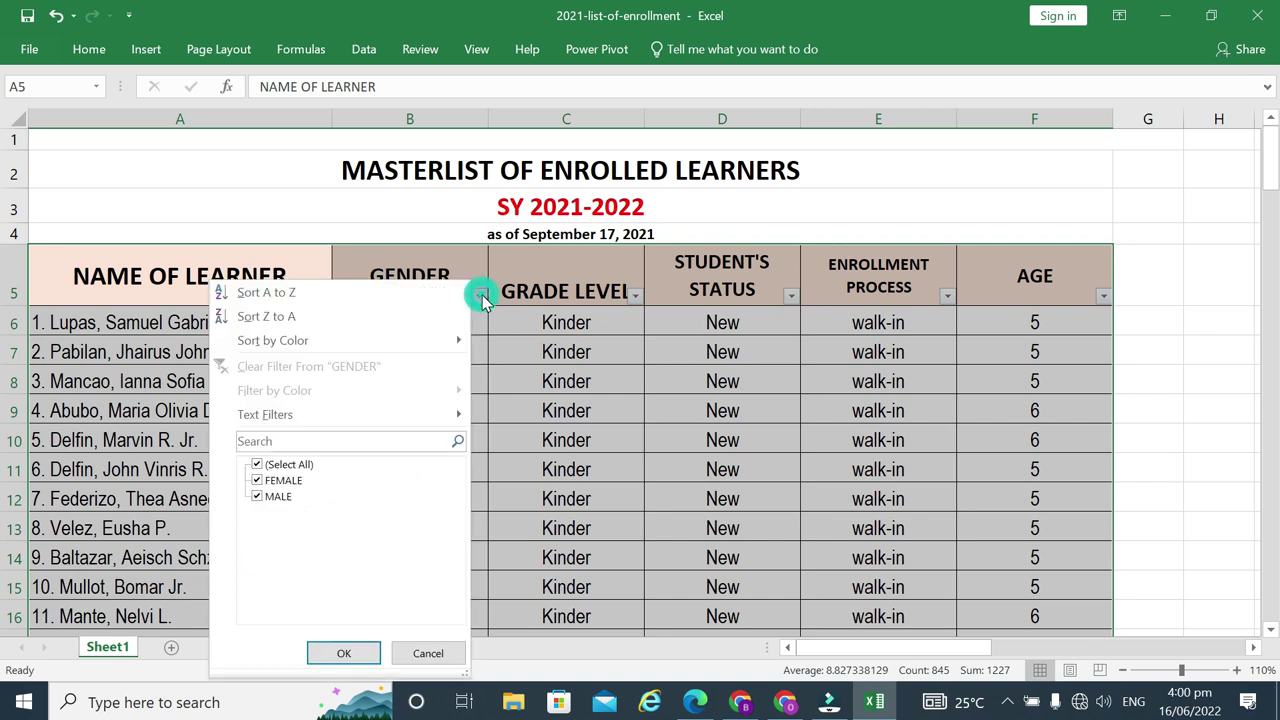
left_click(257, 464)
left_click(258, 496)
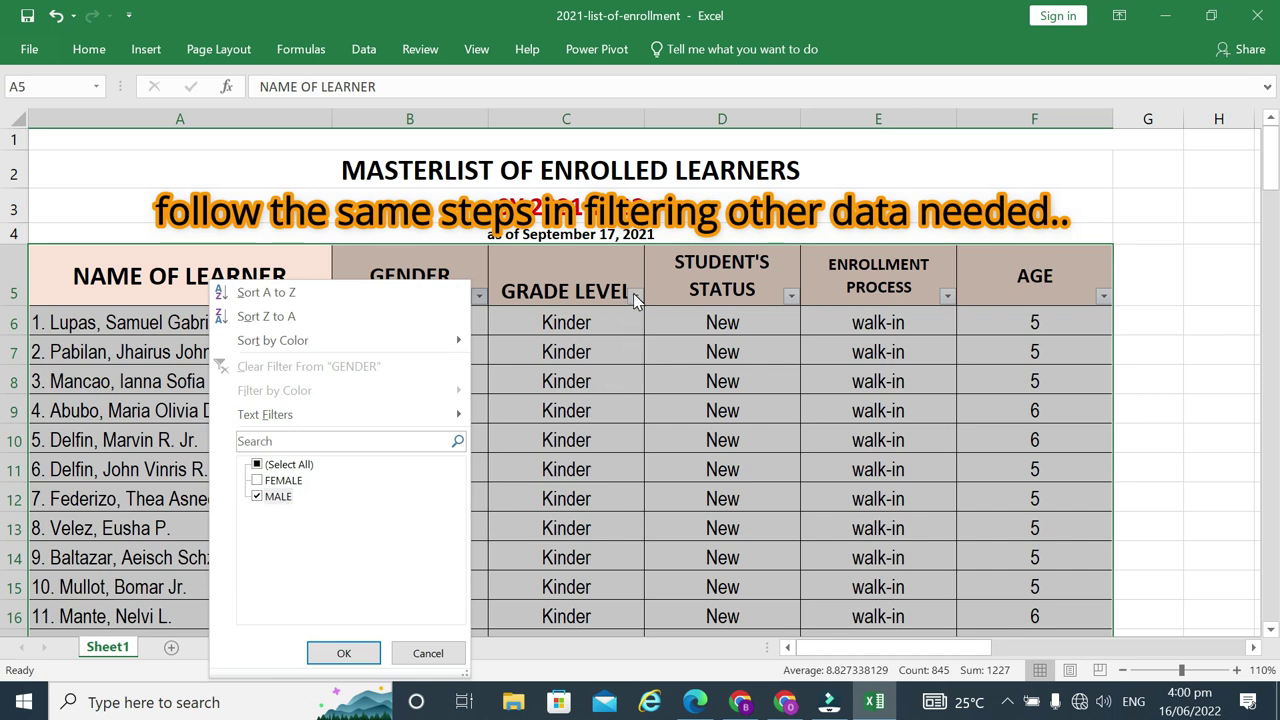
left_click(352, 652)
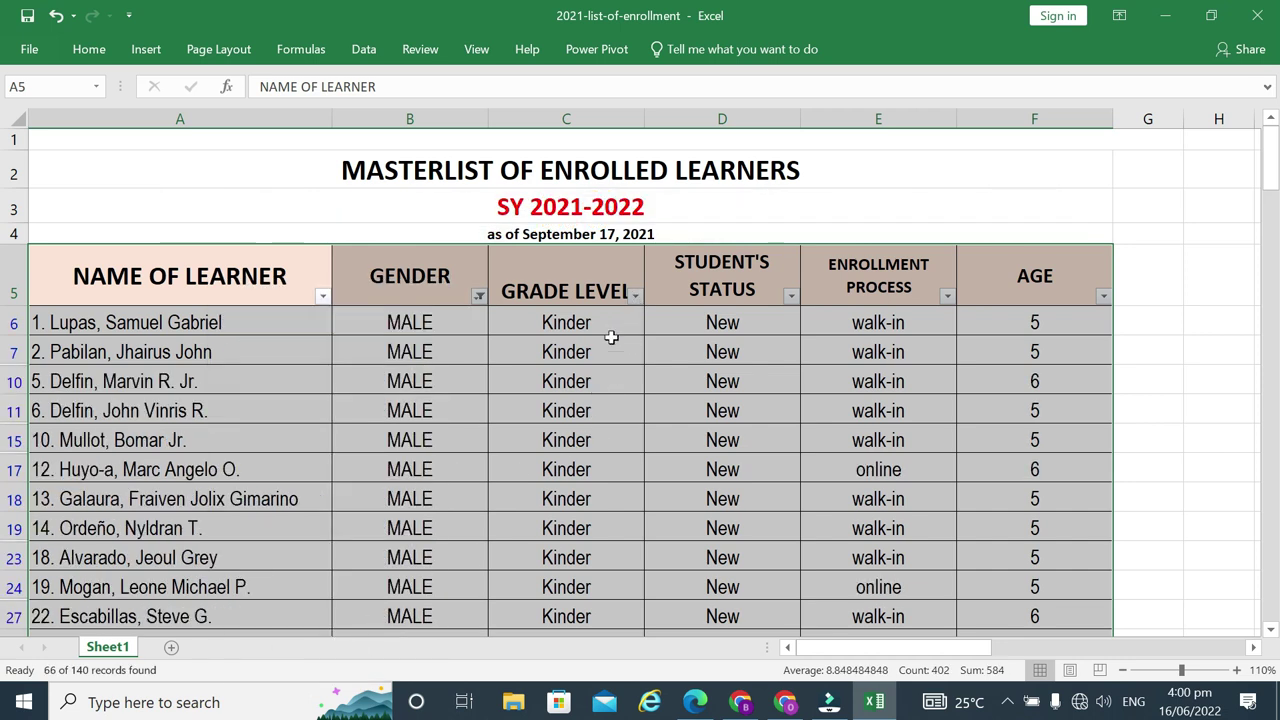
left_click(635, 296)
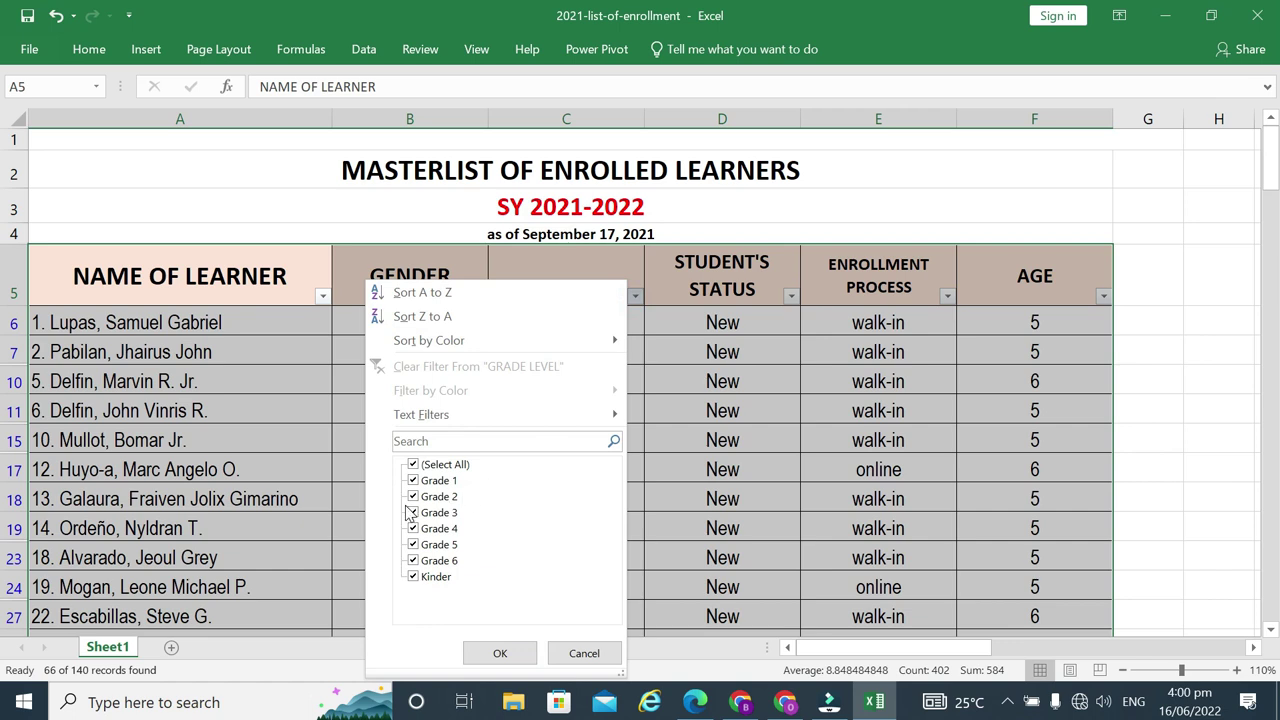
left_click(413, 464)
left_click(413, 544)
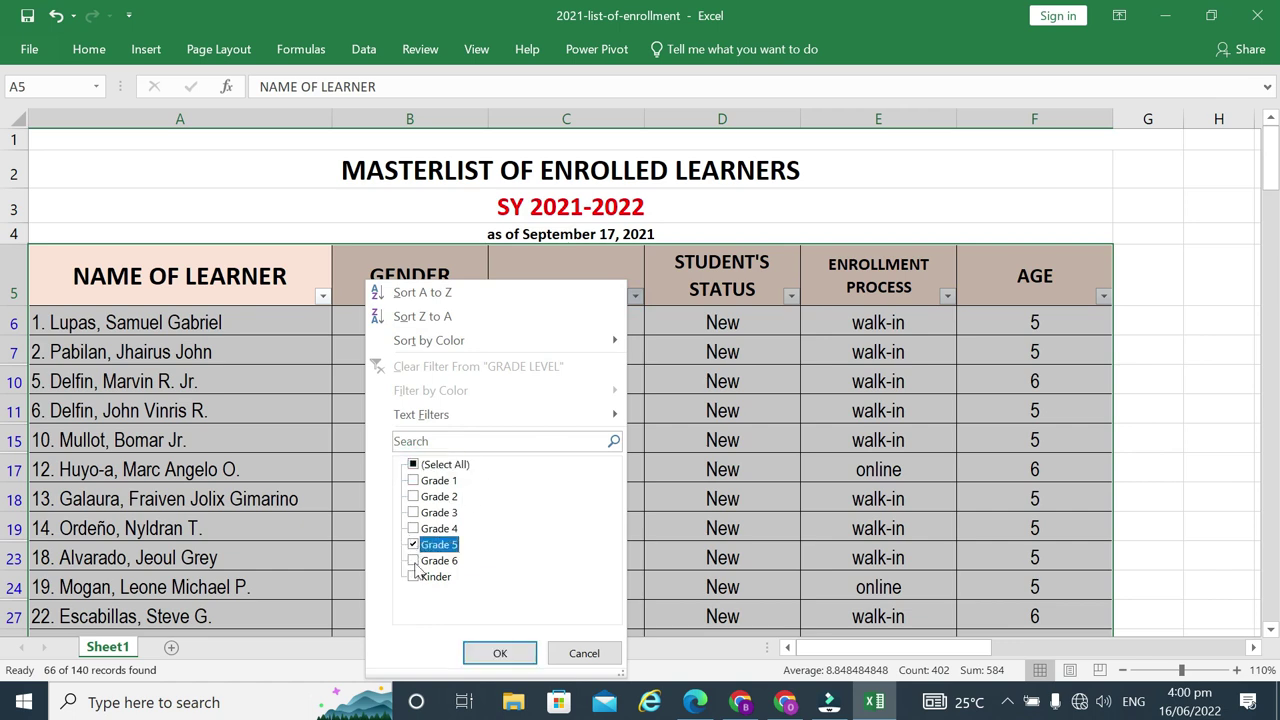
left_click(500, 653)
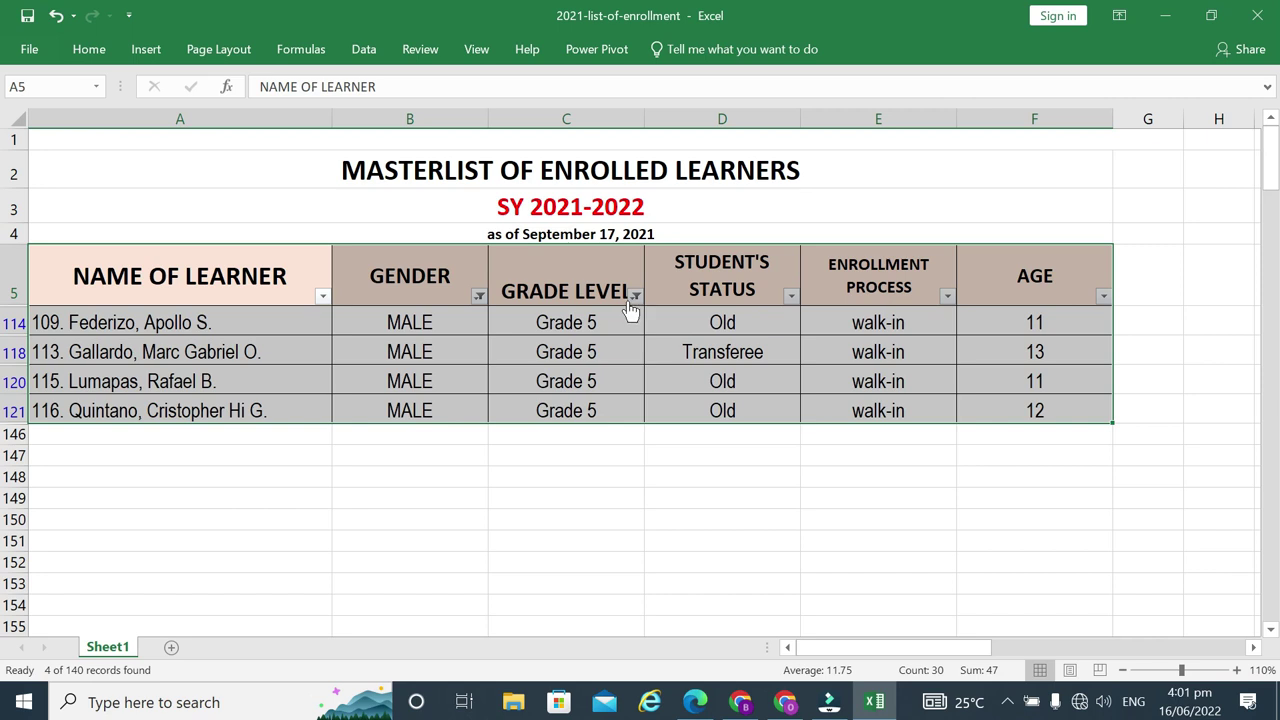
Step: Clear the Grade Level and Gender filters to show every learner again
left_click(635, 296)
left_click(552, 368)
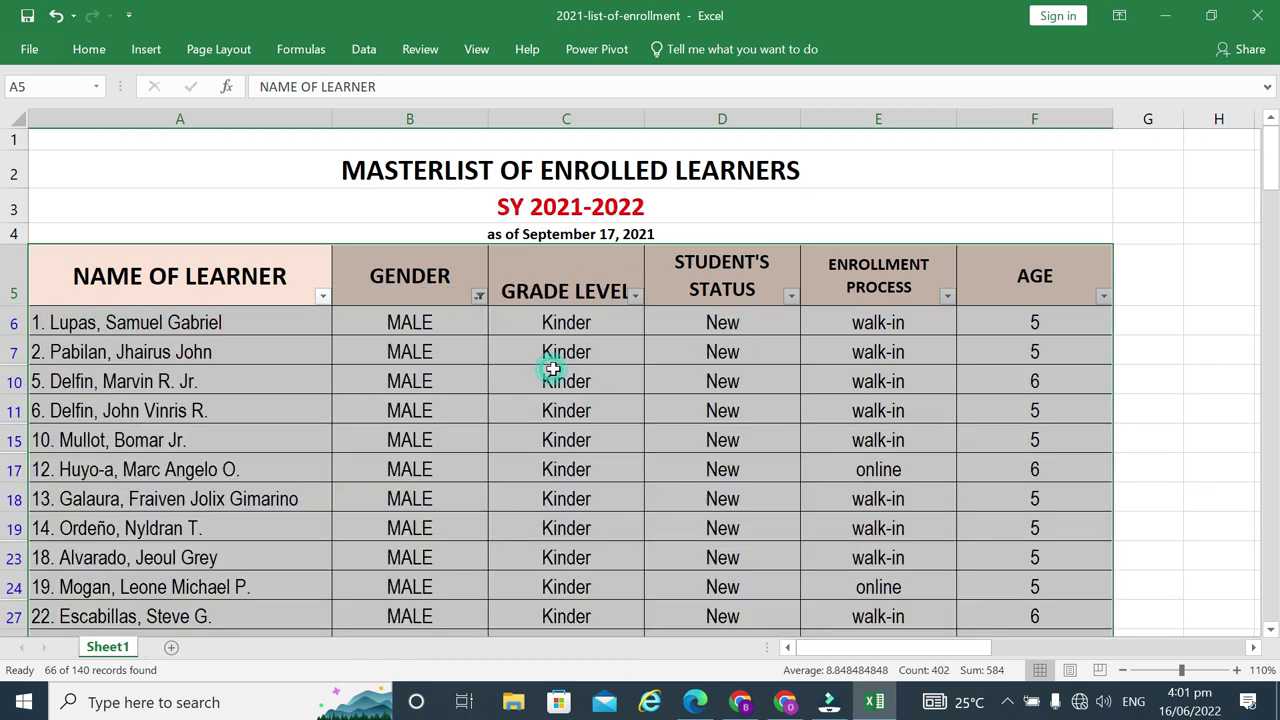
left_click(479, 298)
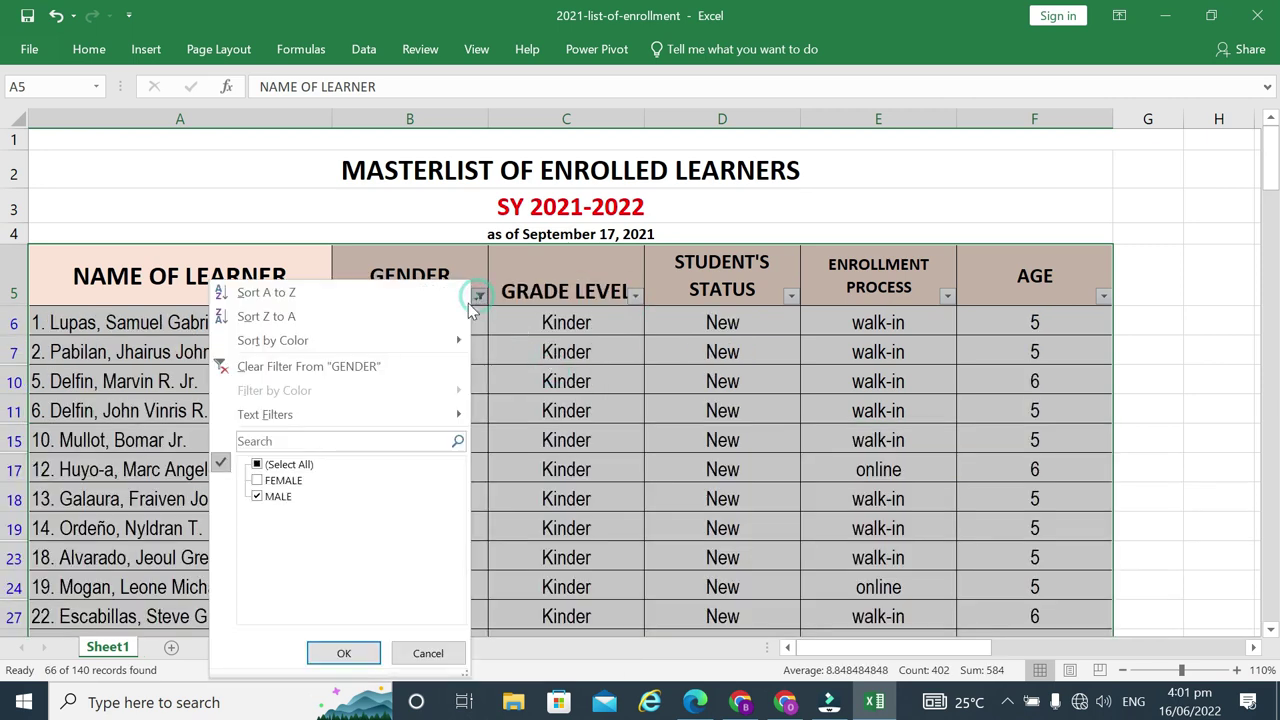
left_click(353, 365)
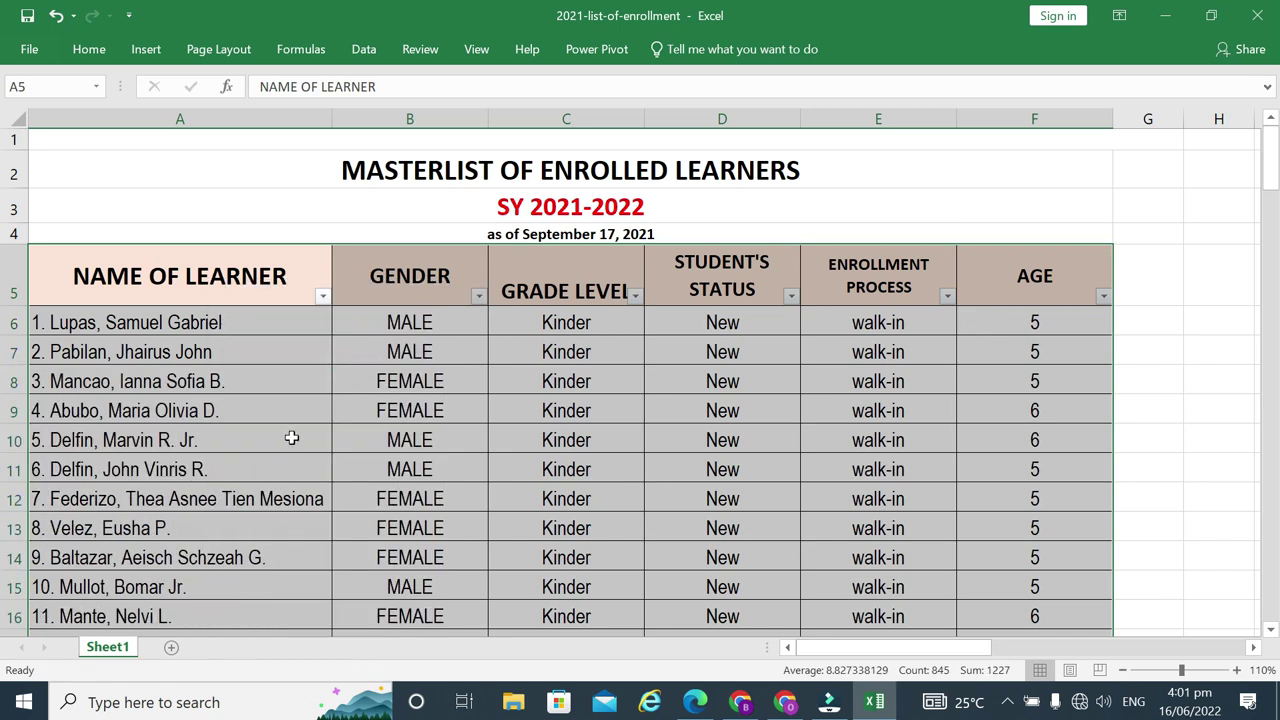
Step: Filter AGE to 12 only, showing 16 of 140 records
left_click(1105, 299)
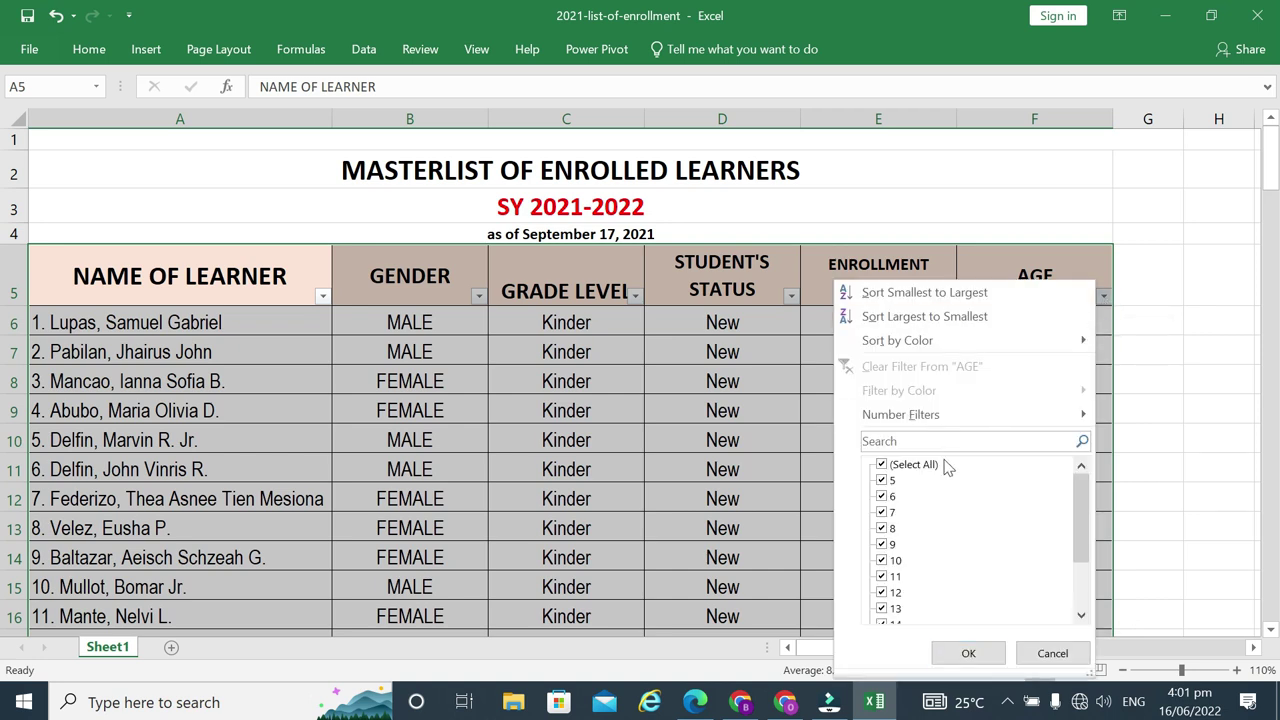
left_click(882, 465)
scroll(895, 505, "down", 1)
left_click(894, 546)
scroll(894, 550, "down", 1)
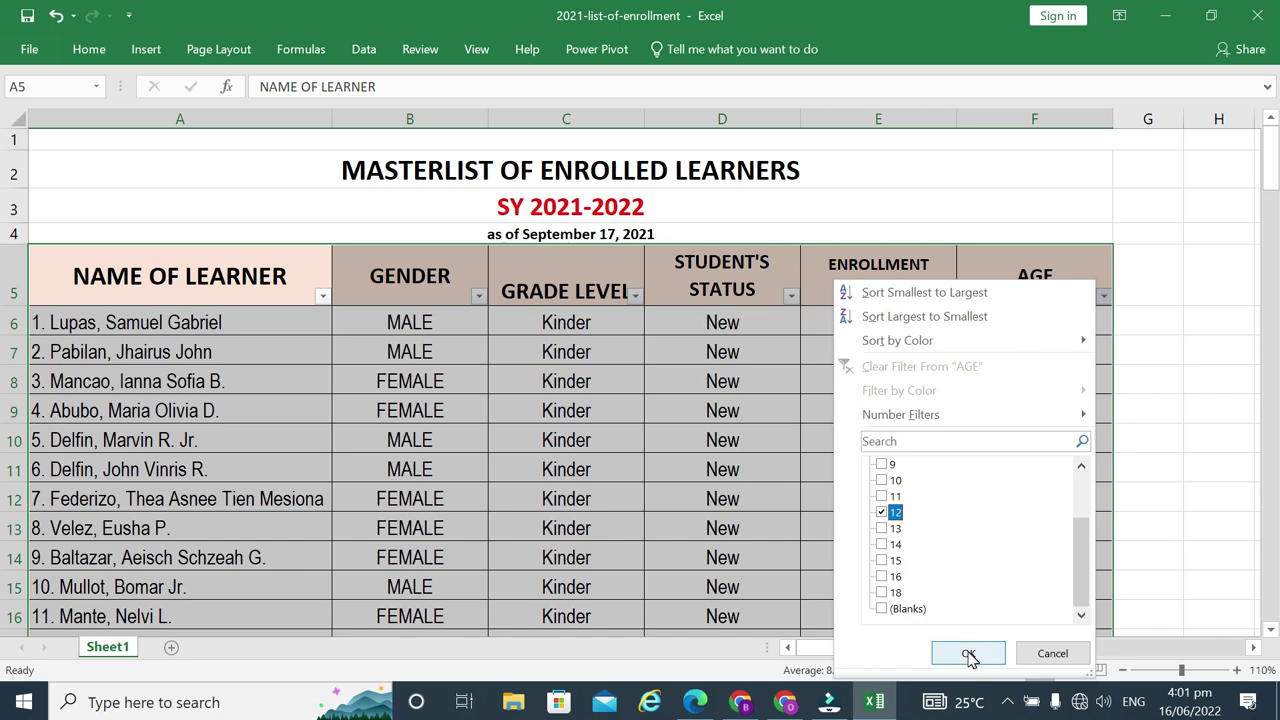
left_click(968, 655)
Step: Review the twelve-year-old learners, then reopen the AGE filter dropdown
scroll(940, 464, "down", 2)
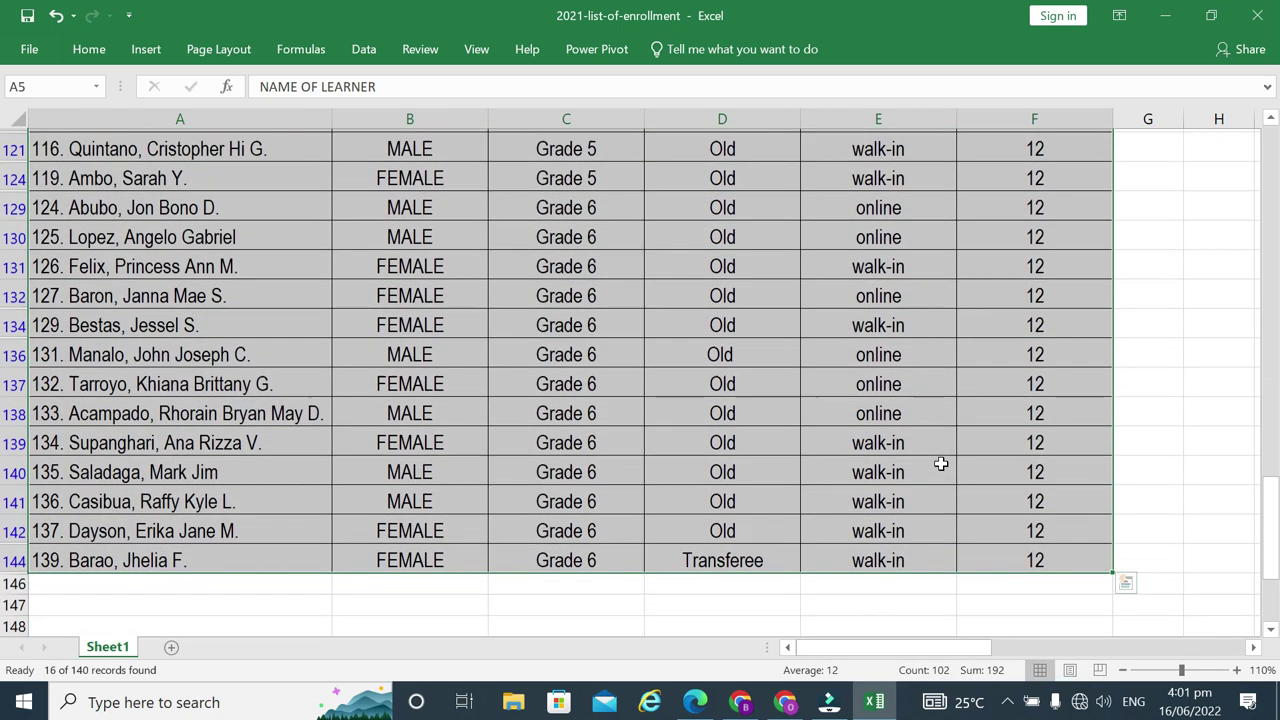
scroll(940, 464, "down", 1)
scroll(1034, 527, "up", 1)
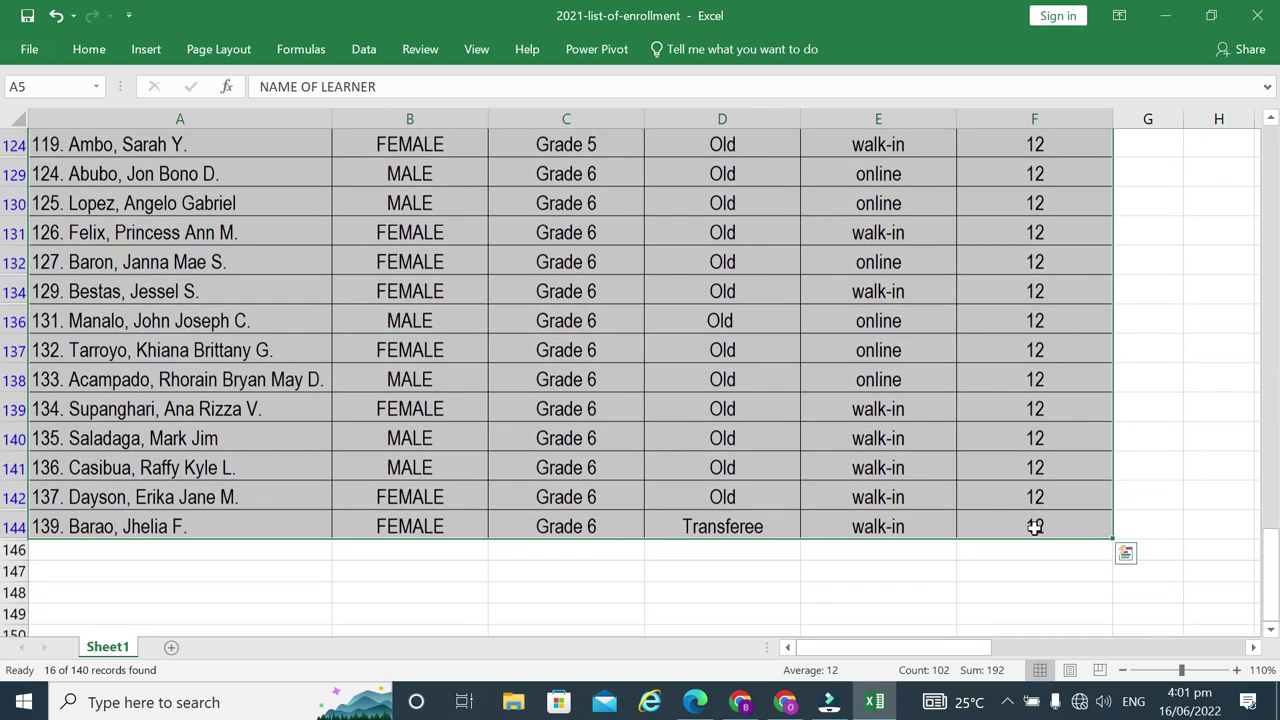
scroll(1034, 527, "up", 1)
scroll(1036, 531, "up", 1)
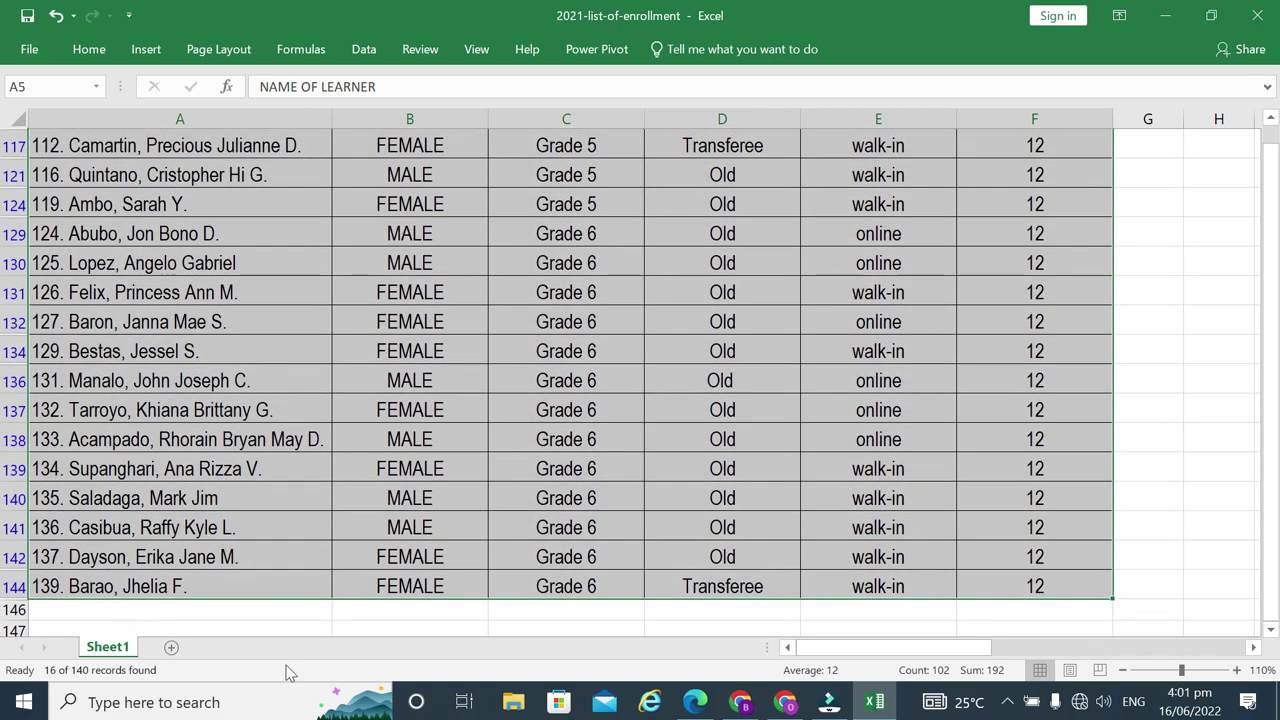
scroll(1024, 480, "up", 1)
scroll(1080, 423, "up", 2)
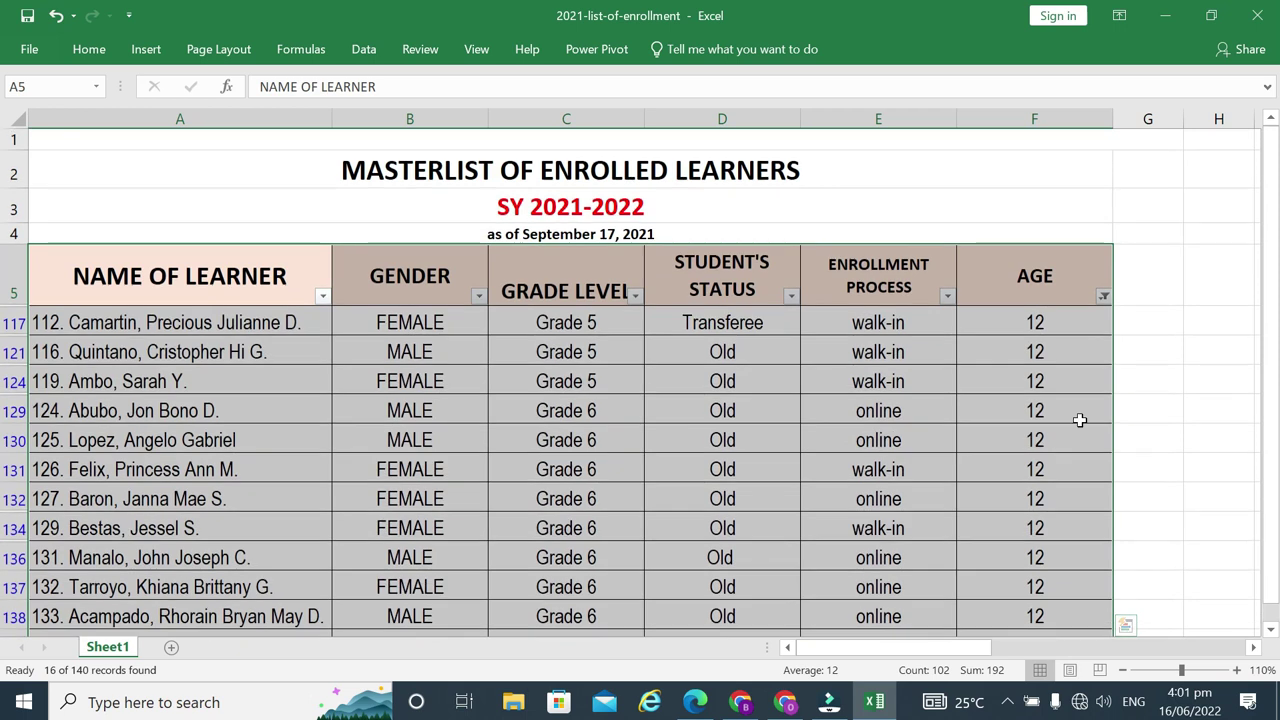
left_click(1104, 296)
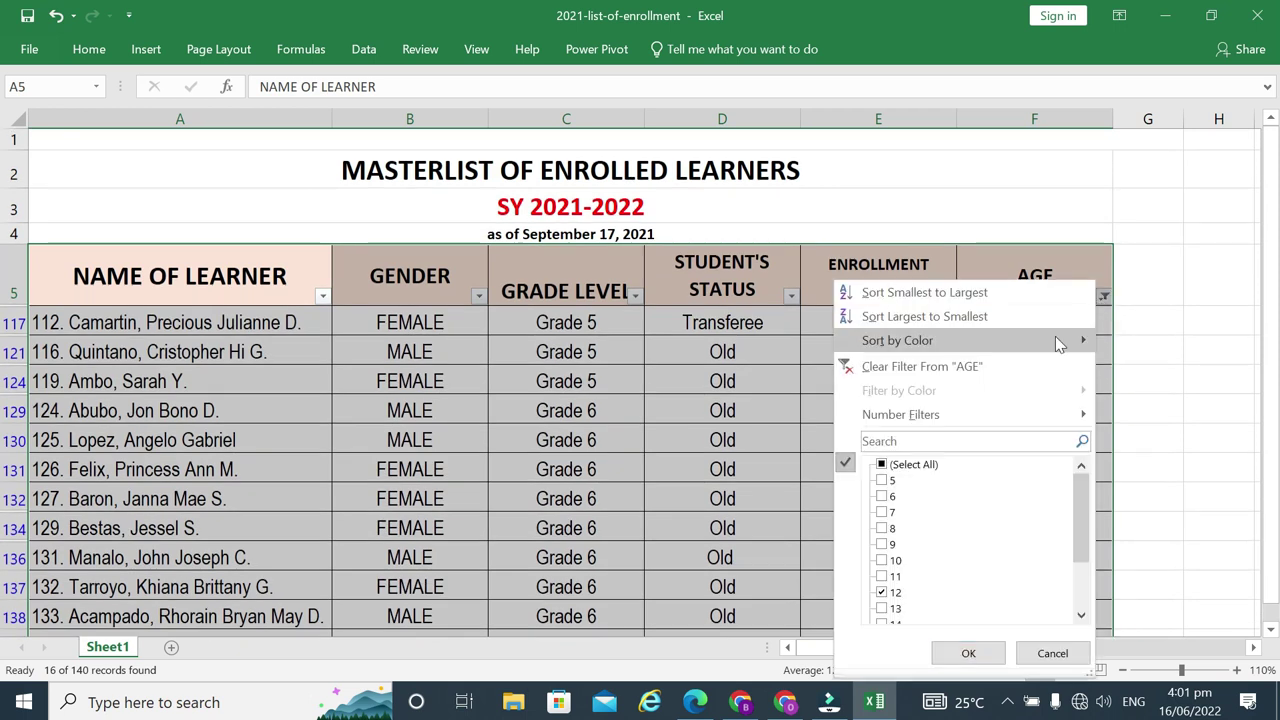
Step: Replace the age 12 filter with ages 15, 16 and 18, leaving 3 of 140 records
left_click(993, 372)
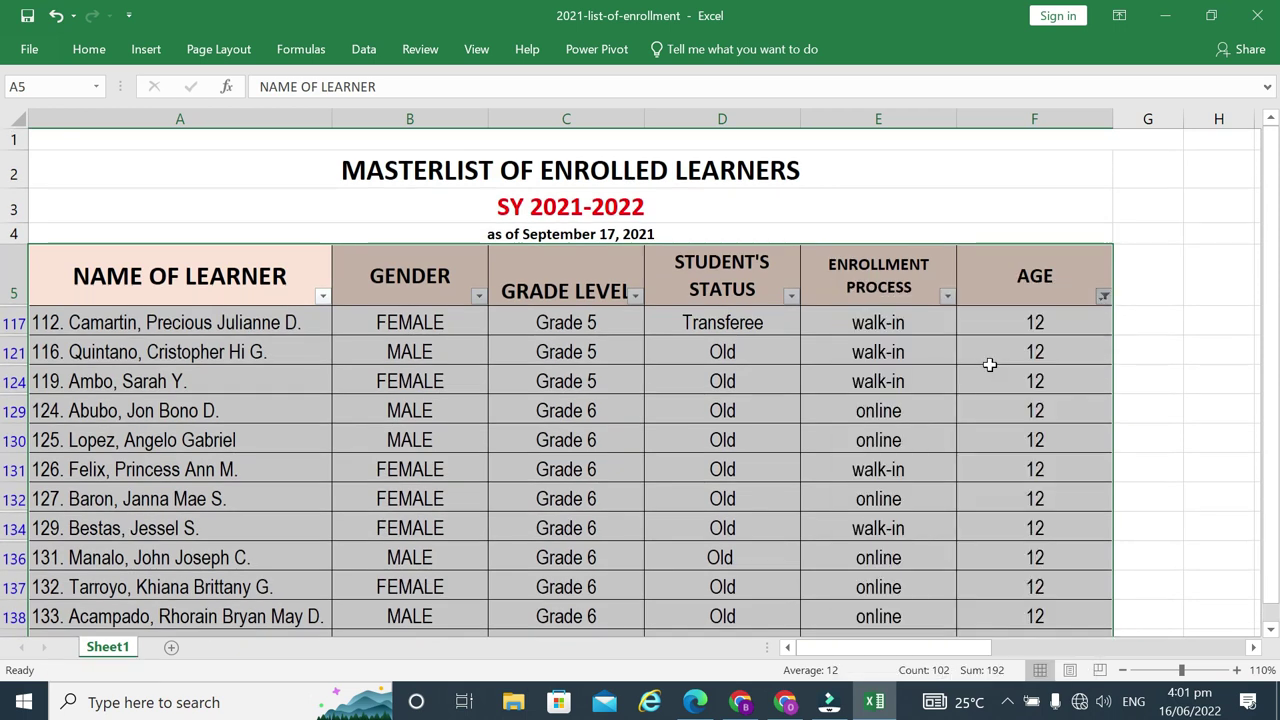
left_click(1104, 297)
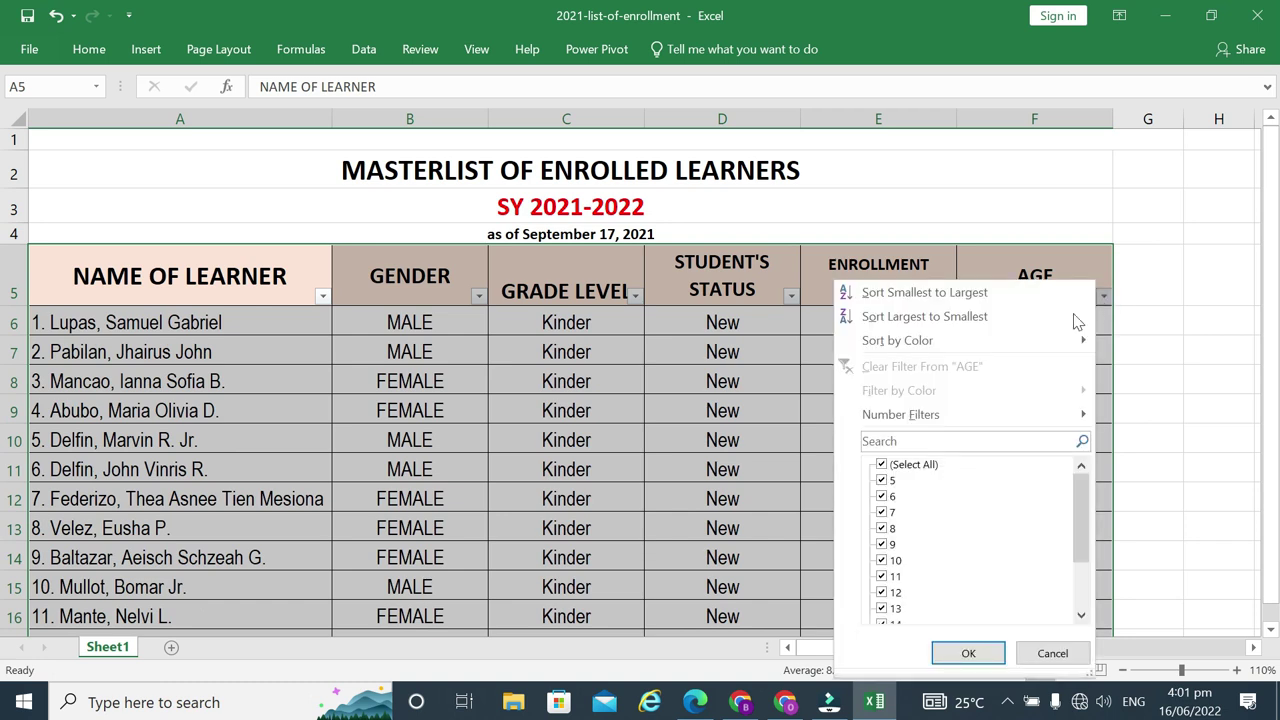
left_click(882, 465)
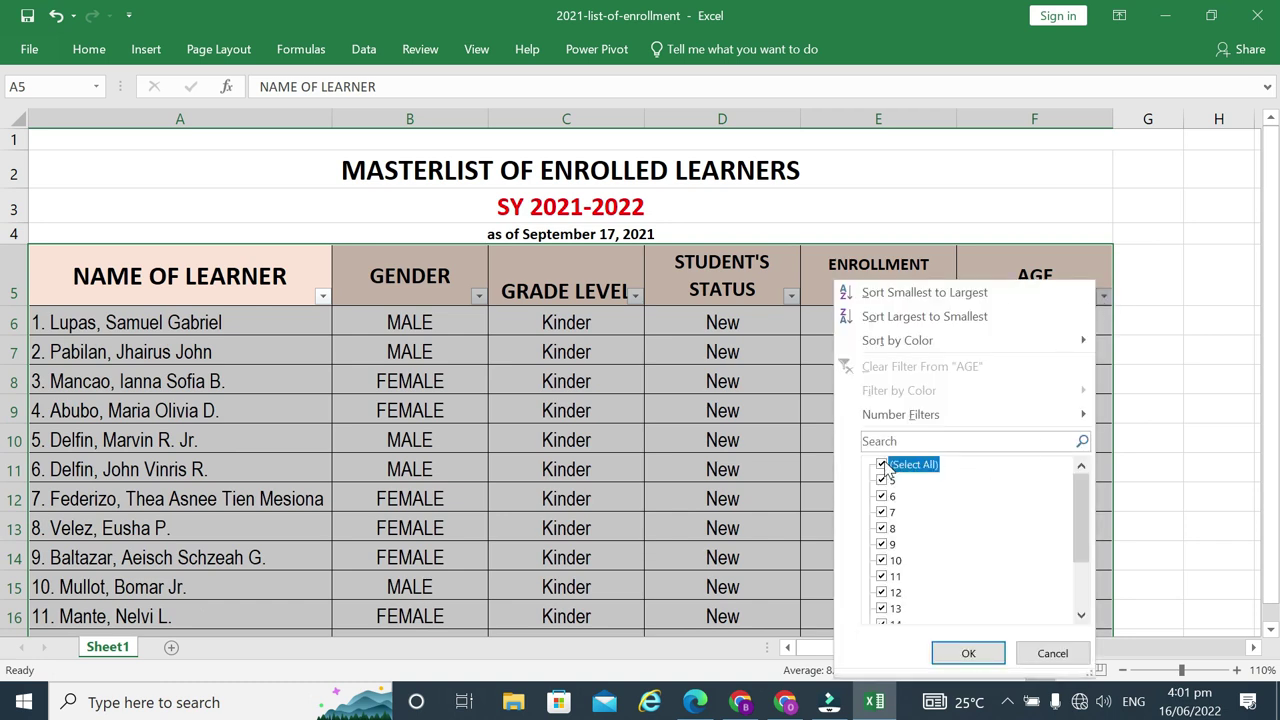
scroll(926, 535, "down", 1)
scroll(928, 545, "down", 1)
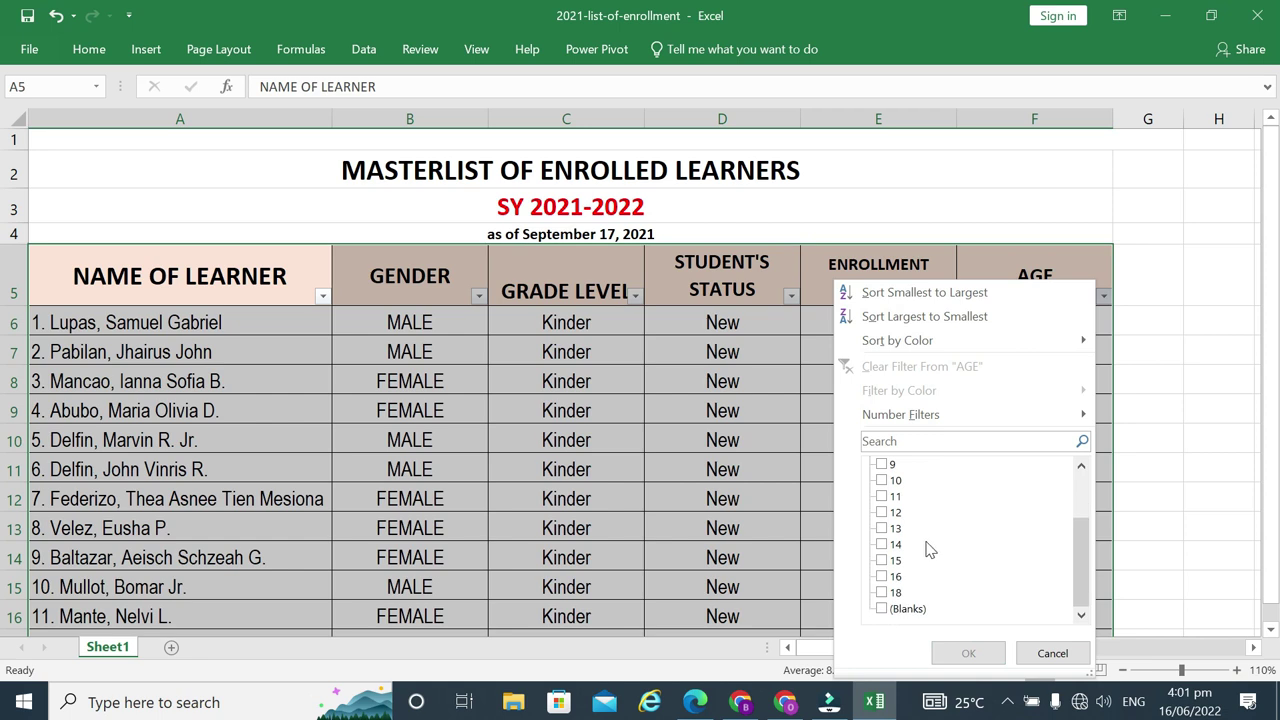
left_click(884, 562)
left_click(888, 577)
left_click(890, 594)
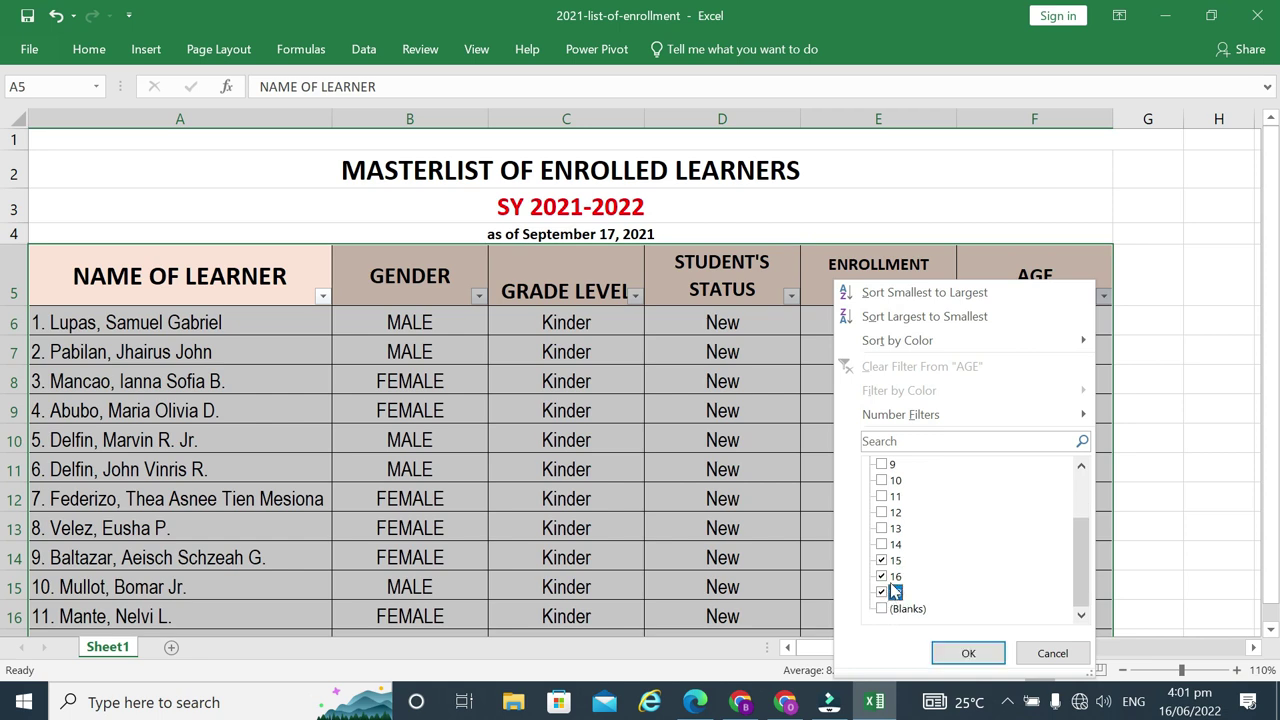
left_click(968, 654)
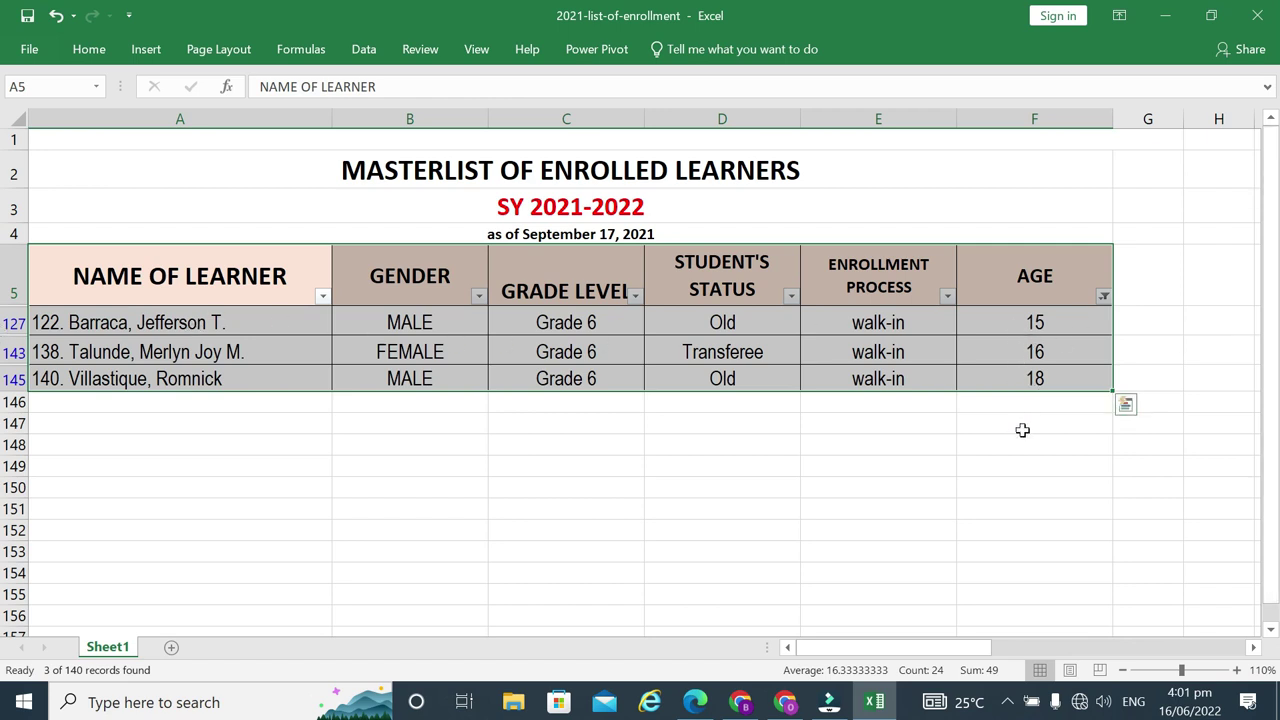
Step: Clear the AGE filter so every learner shows again
mouse_move(1107, 303)
left_click(1104, 297)
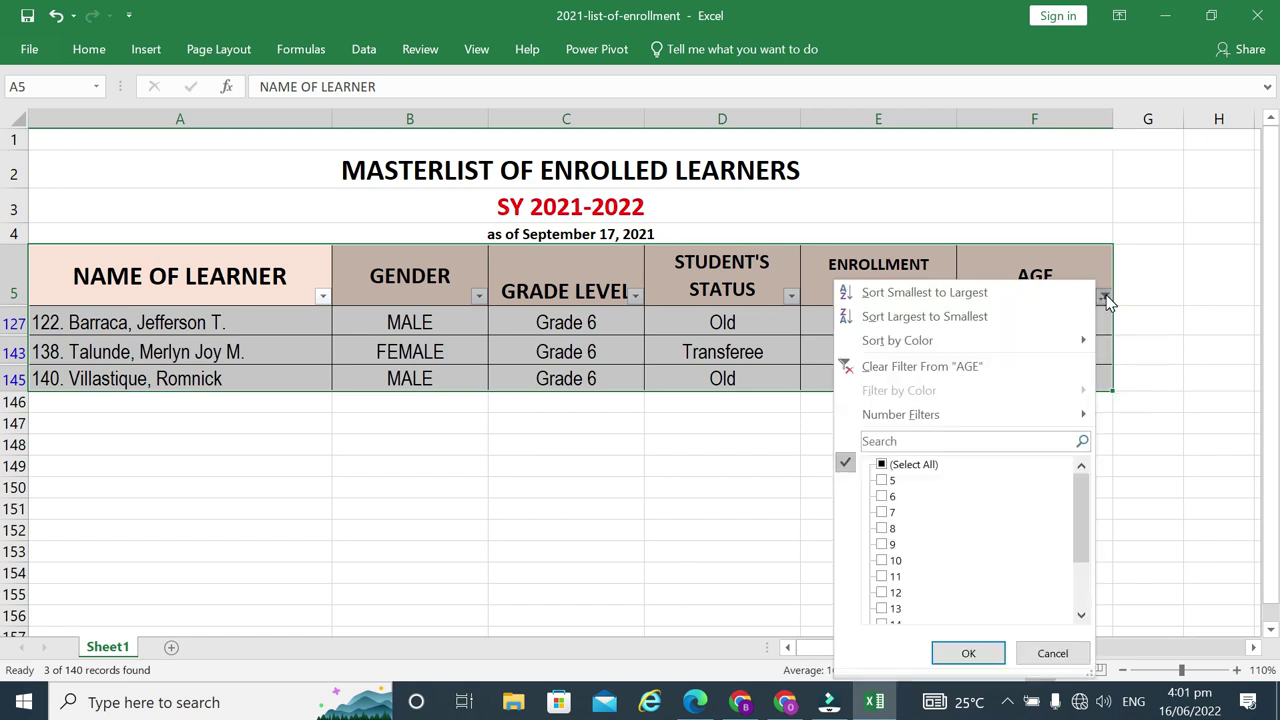
left_click(928, 366)
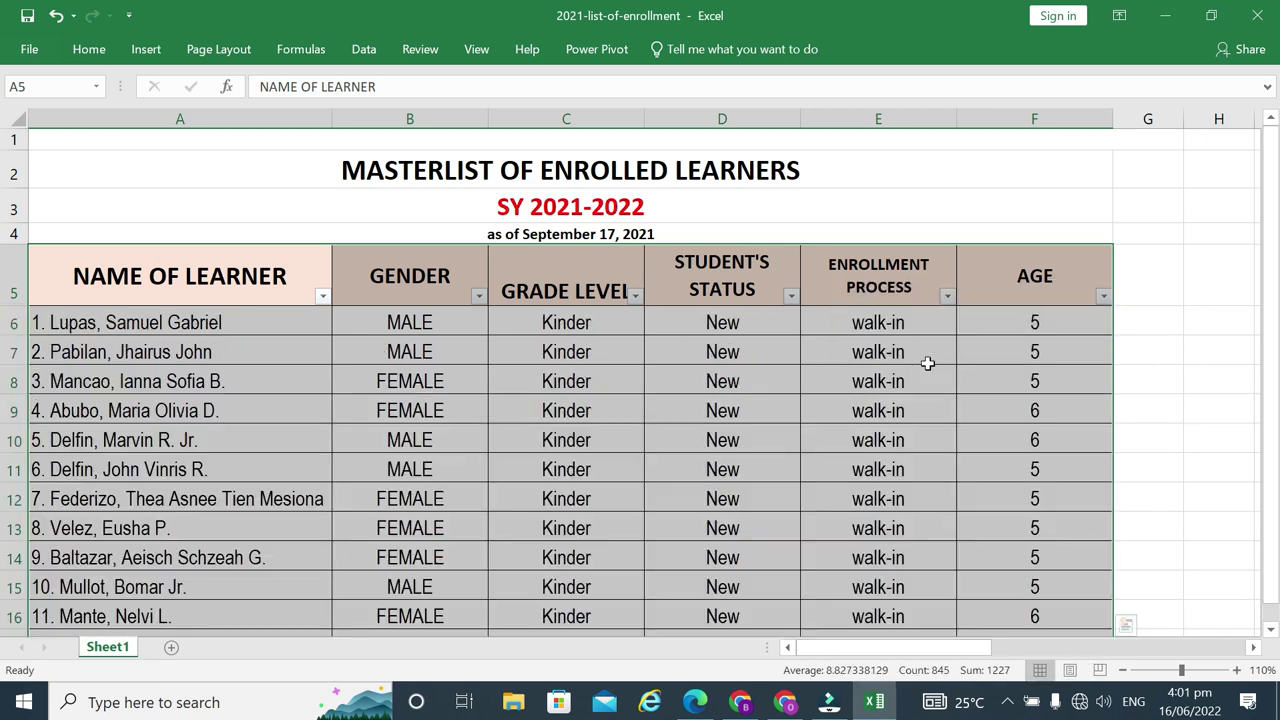
Step: Turn AutoFilter off through Home > Sort & Filter > Filter, removing the header dropdowns
scroll(928, 363, "down", 1)
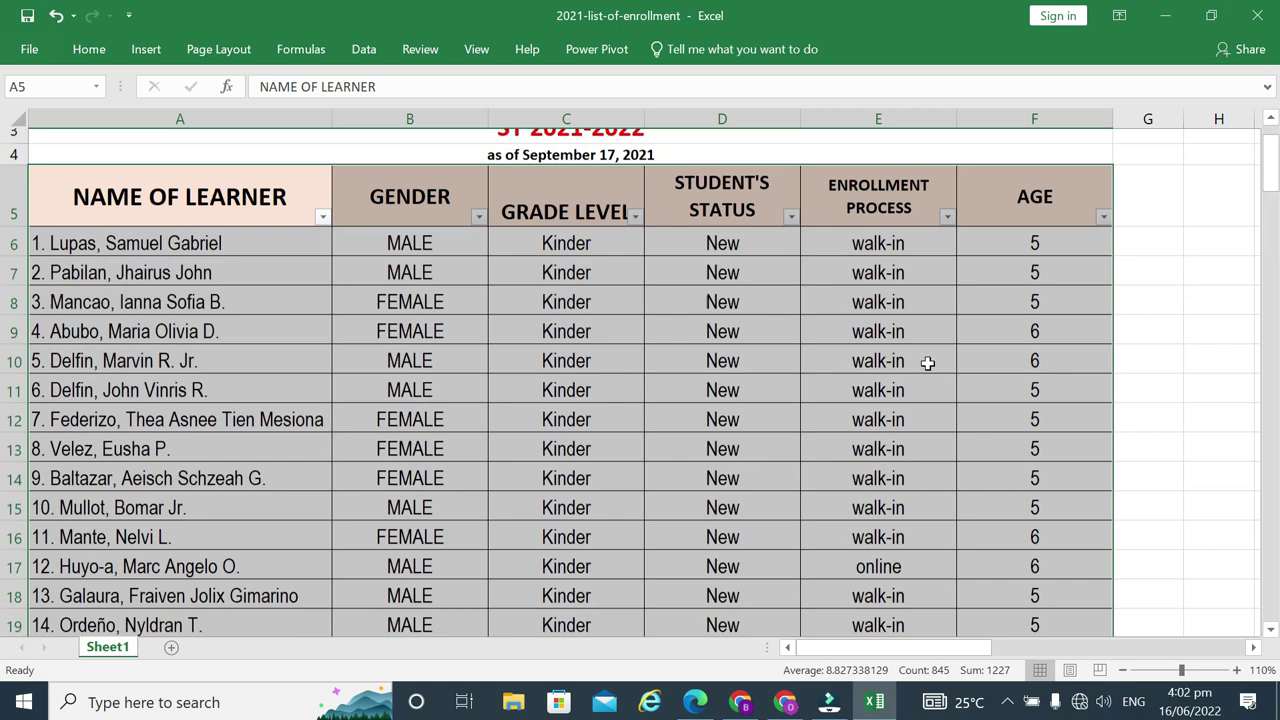
scroll(928, 363, "down", 1)
scroll(928, 363, "down", 1)
scroll(928, 363, "up", 3)
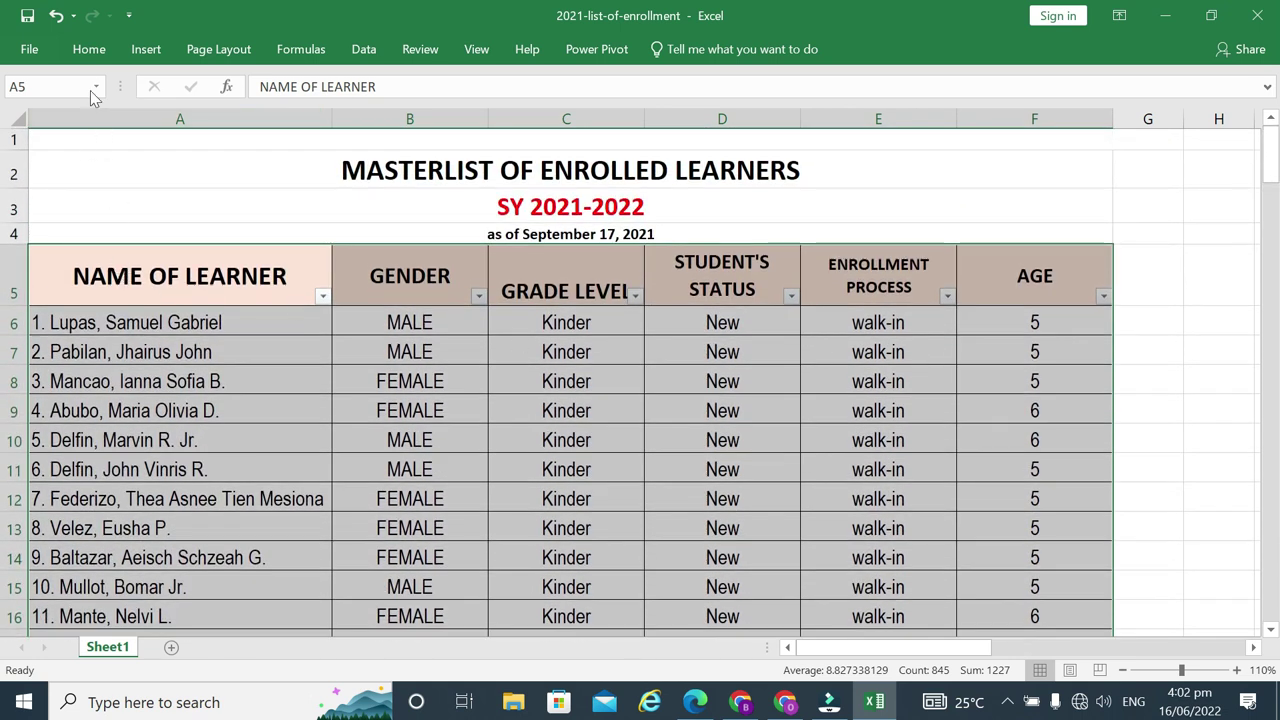
left_click(89, 49)
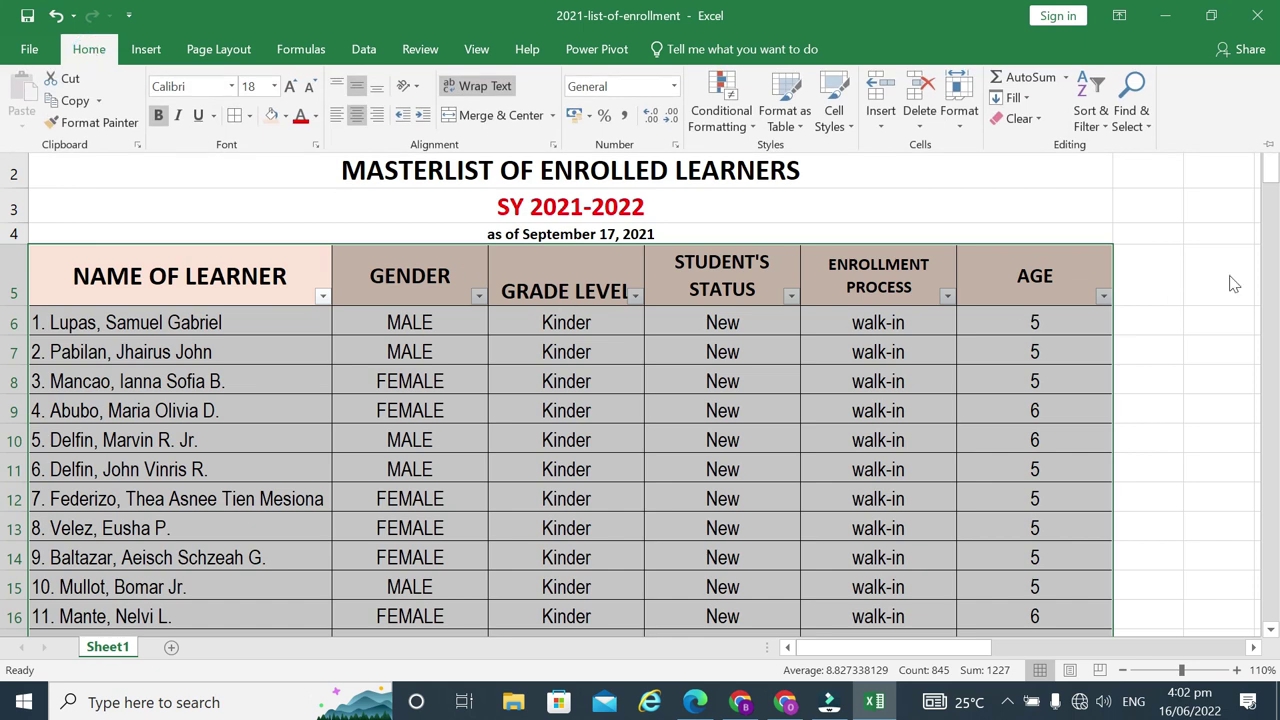
left_click(1090, 115)
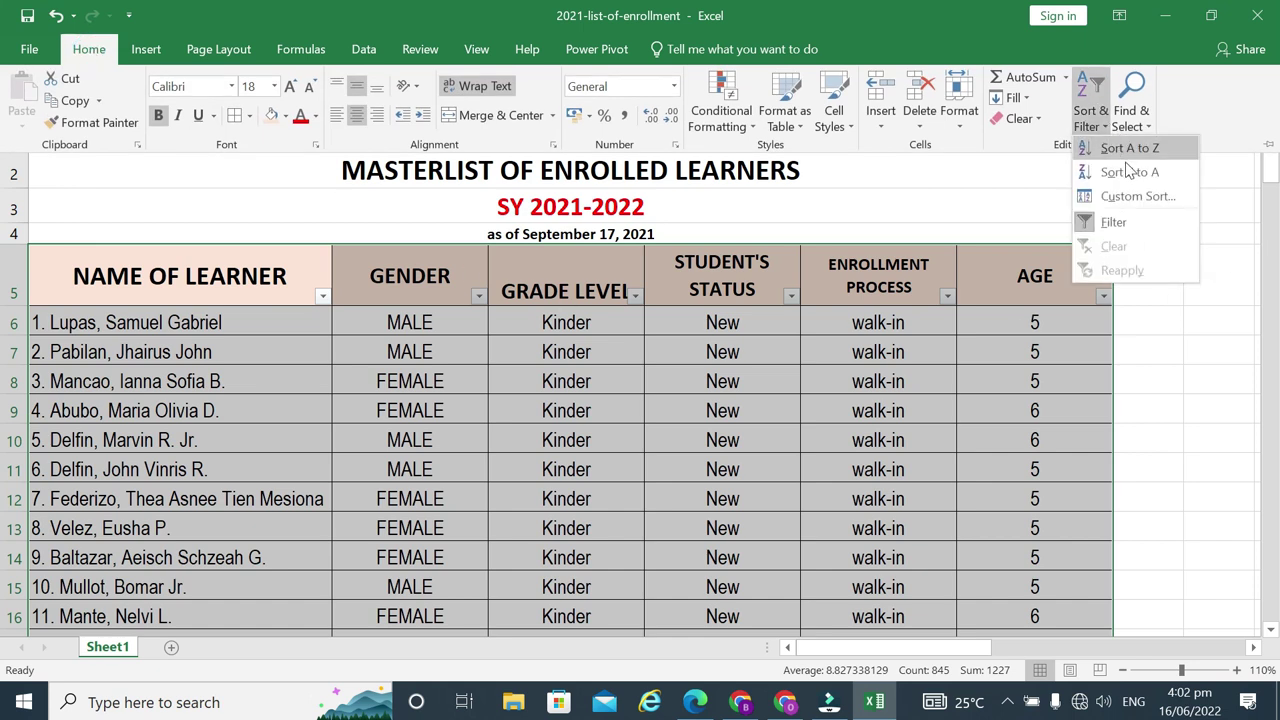
left_click(1114, 221)
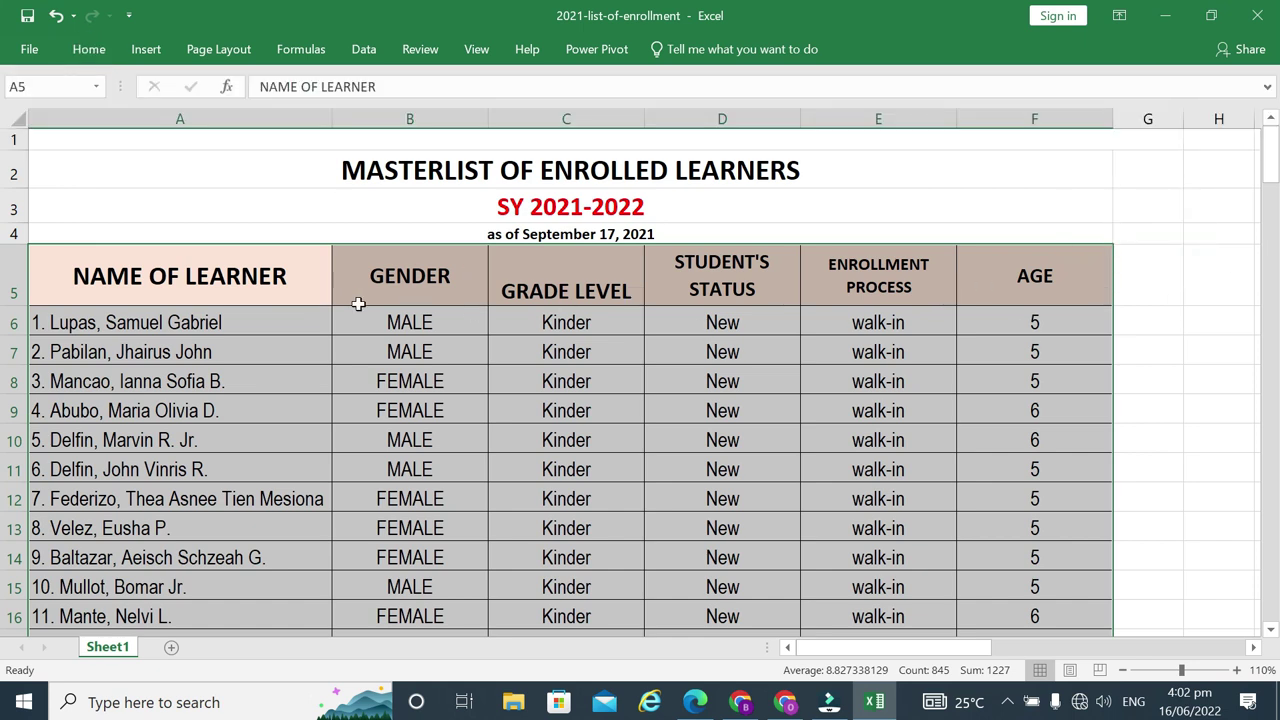
scroll(1040, 310, "down", 1)
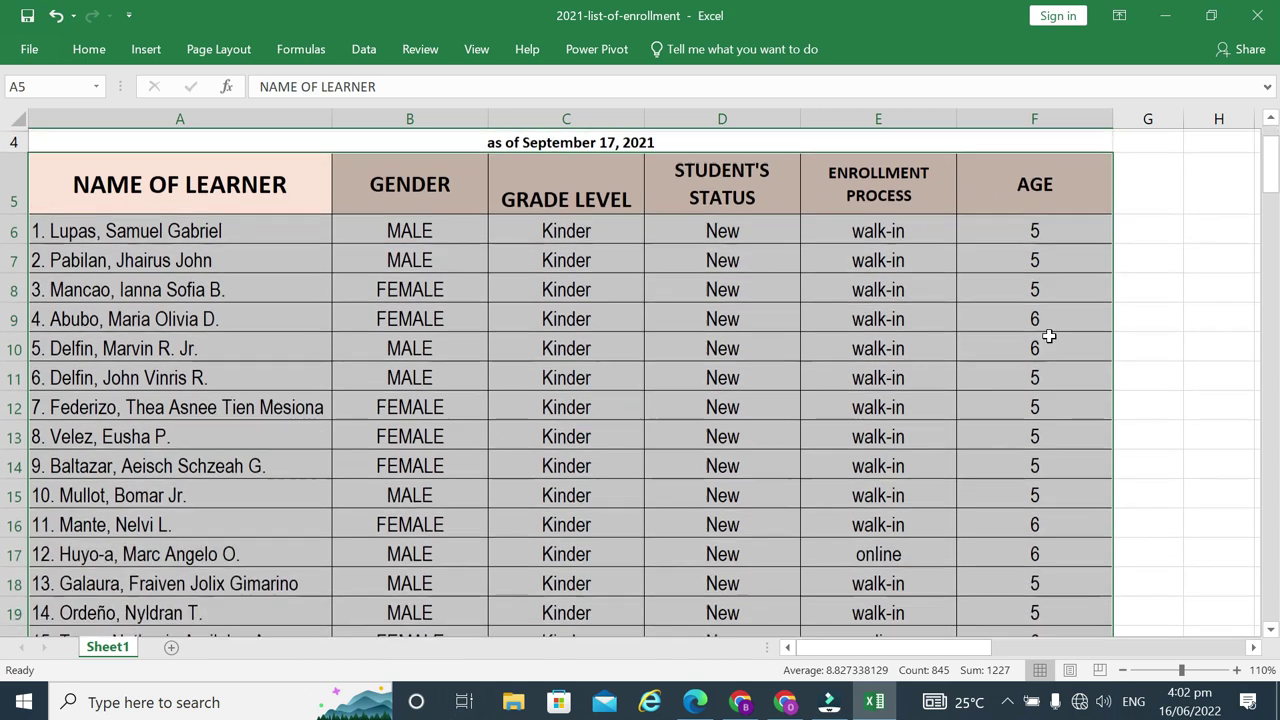
scroll(1051, 351, "down", 3)
scroll(1057, 357, "down", 2)
scroll(1057, 357, "up", 4)
scroll(1057, 357, "up", 3)
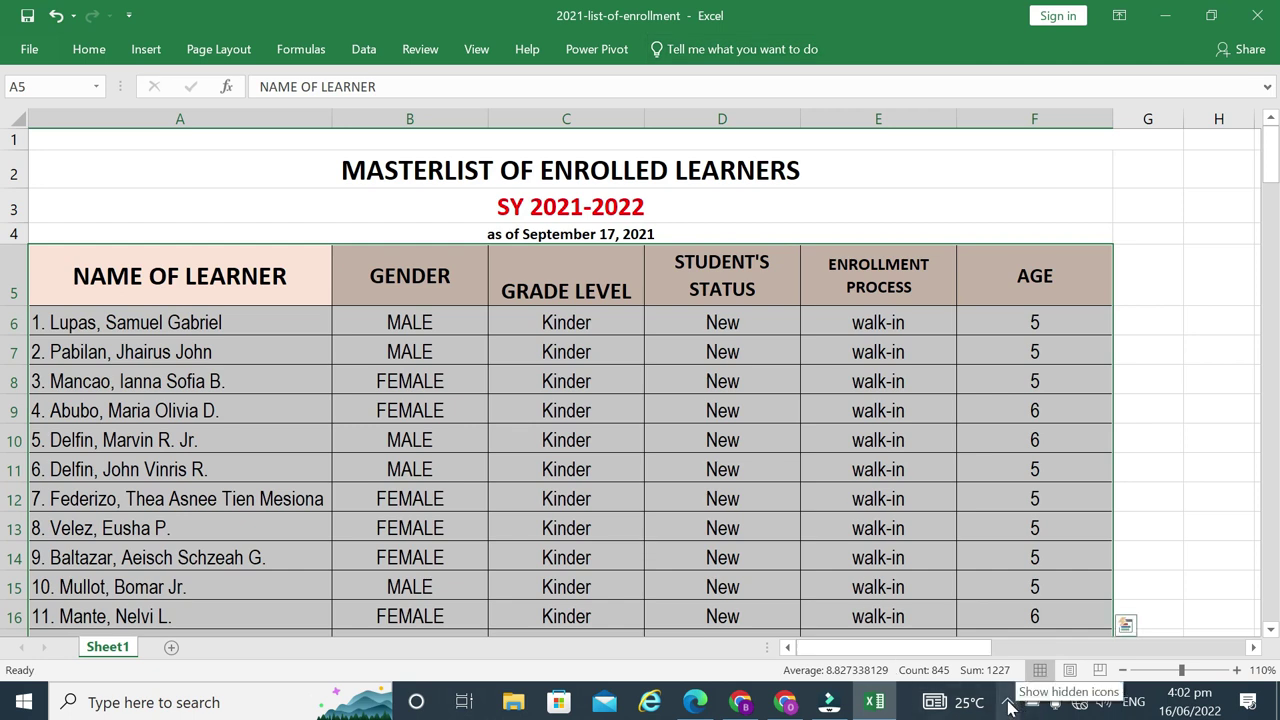
Step: Stop the screen recording from its system tray icon
left_click(1008, 706)
right_click(968, 667)
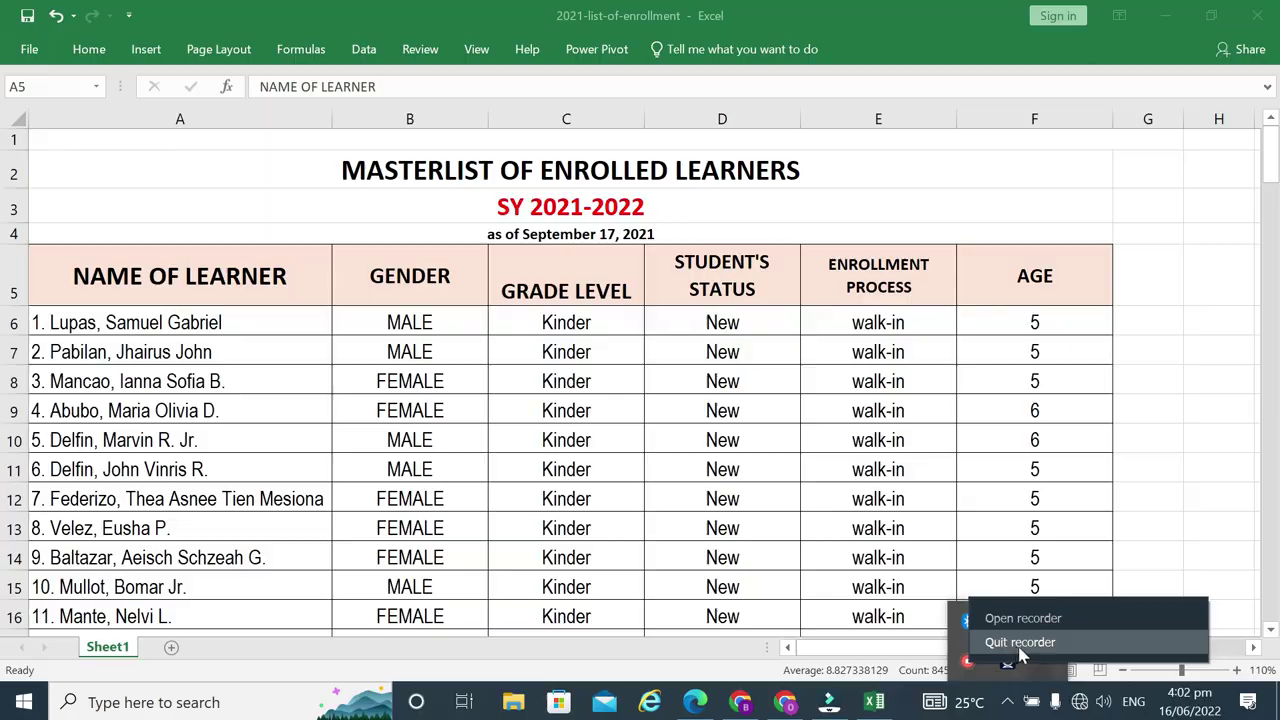
left_click(1020, 652)
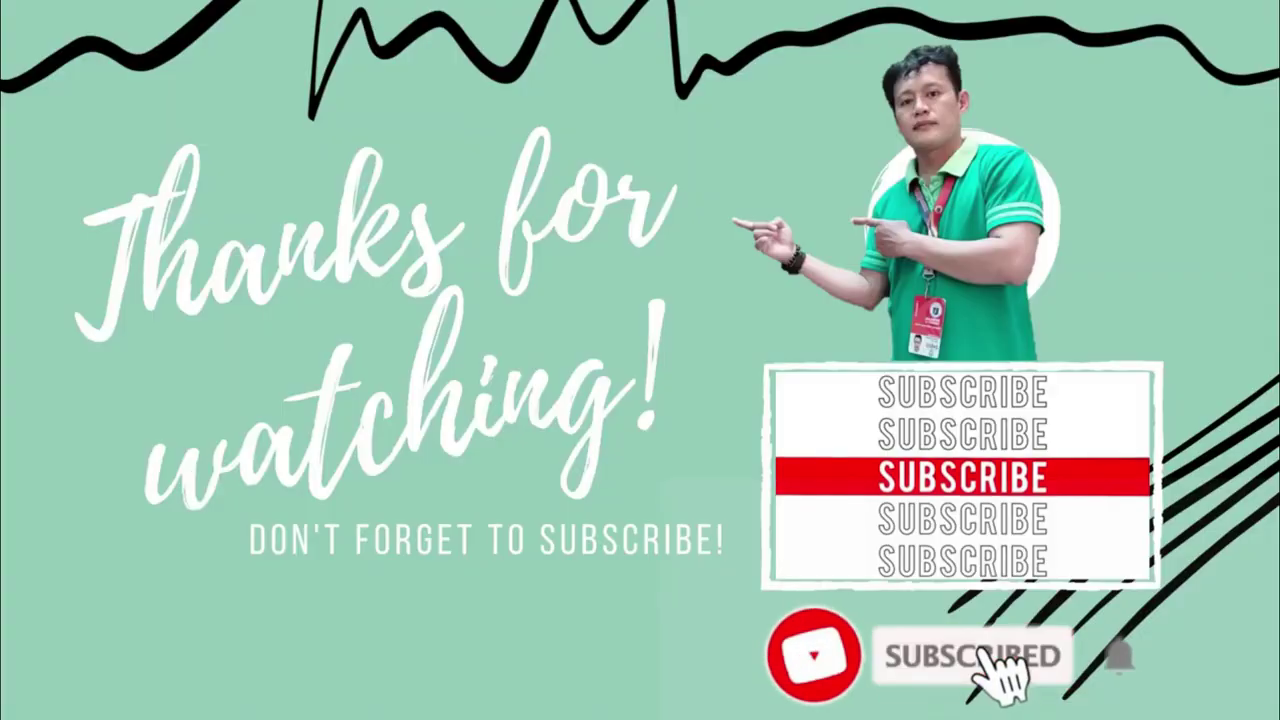